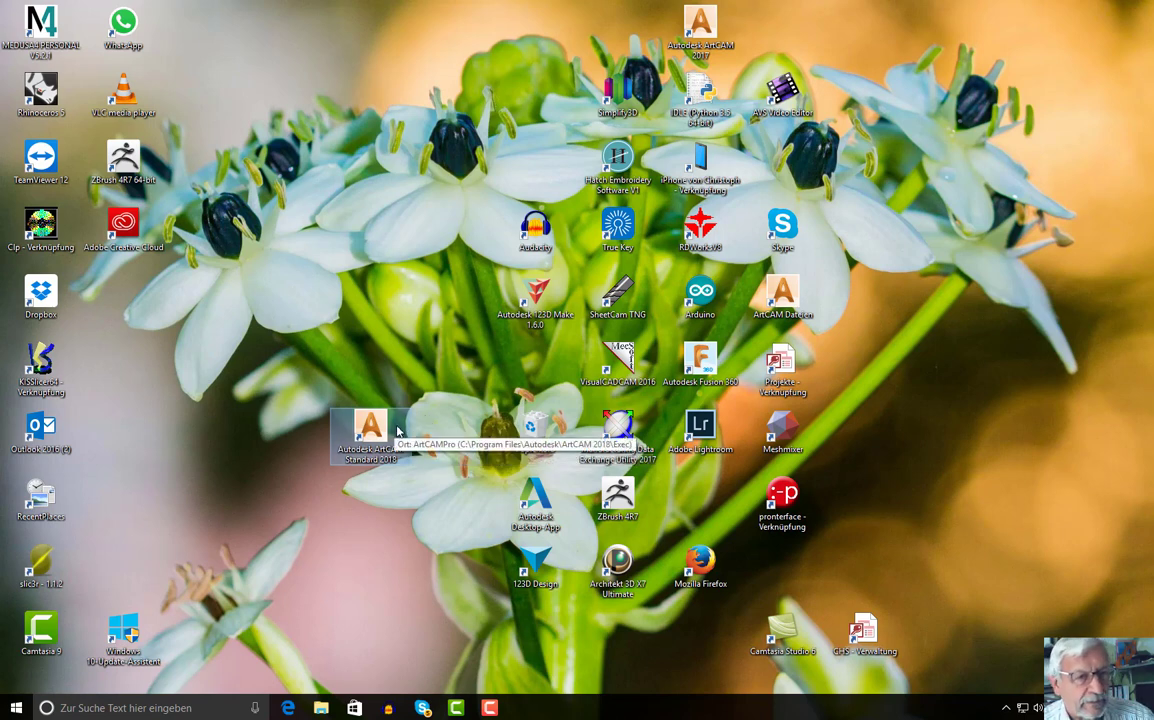
Start ArtCAM Standard 2018, create a new 50 × 50 mm model with its origin at the lower-left corner, and show the 3D view
double_click(397, 430)
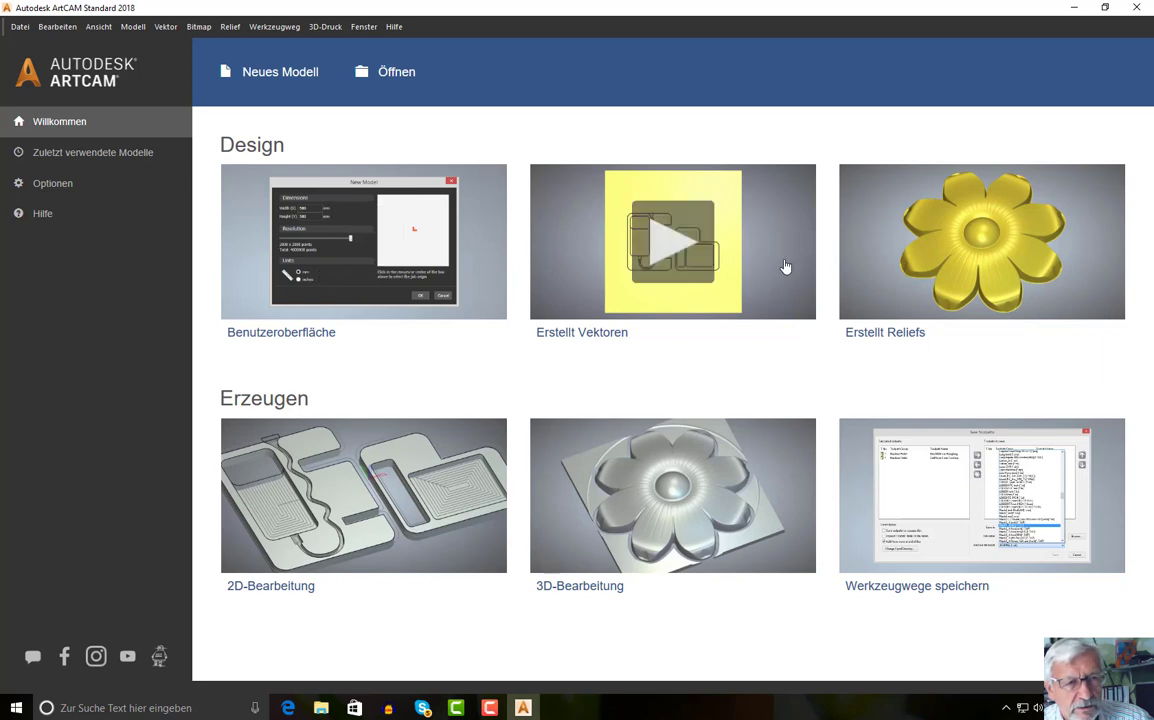
click(290, 75)
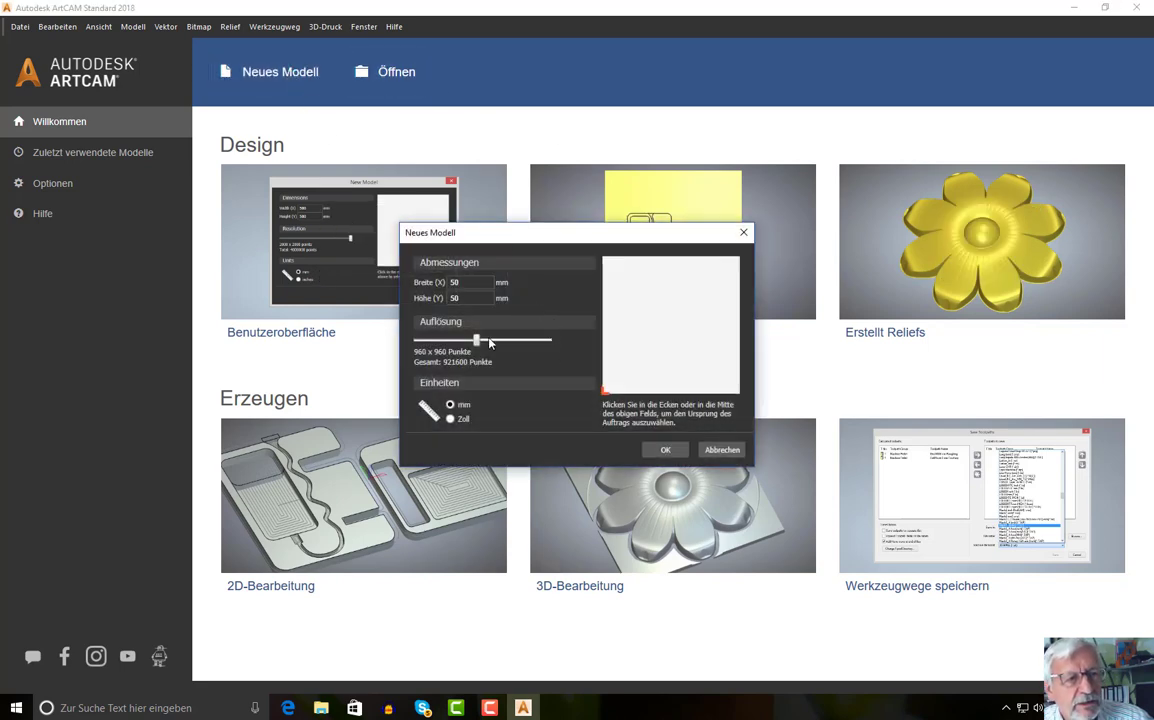
click(471, 282)
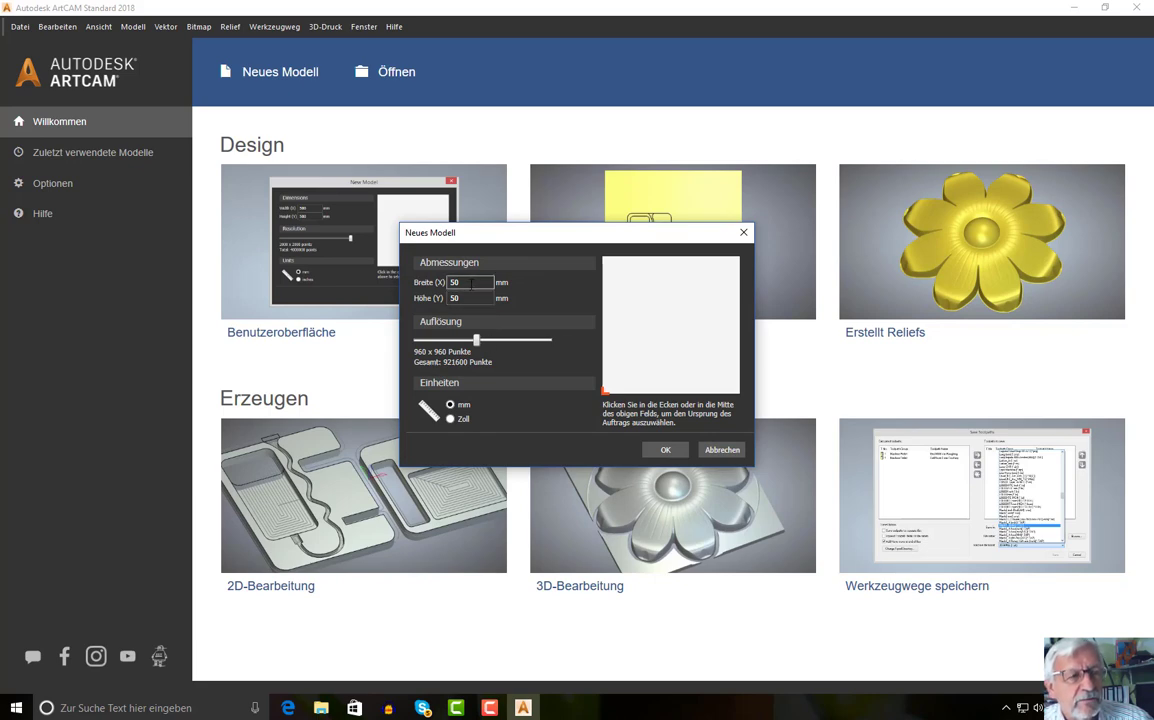
click(603, 394)
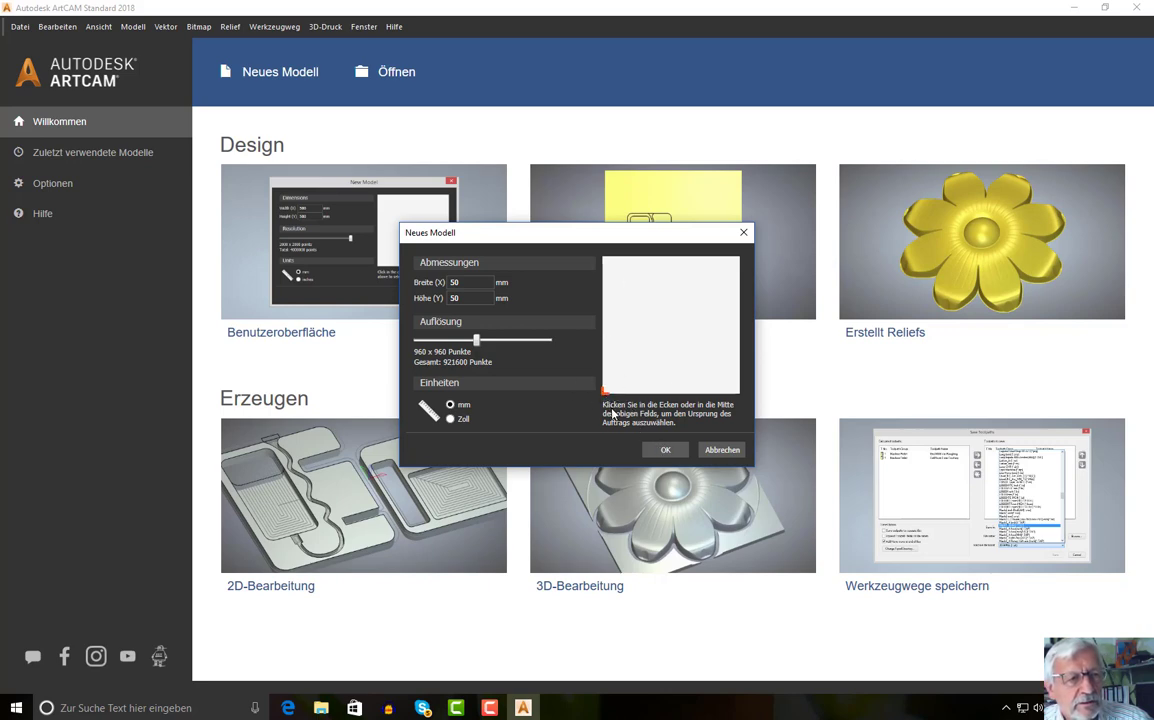
click(667, 451)
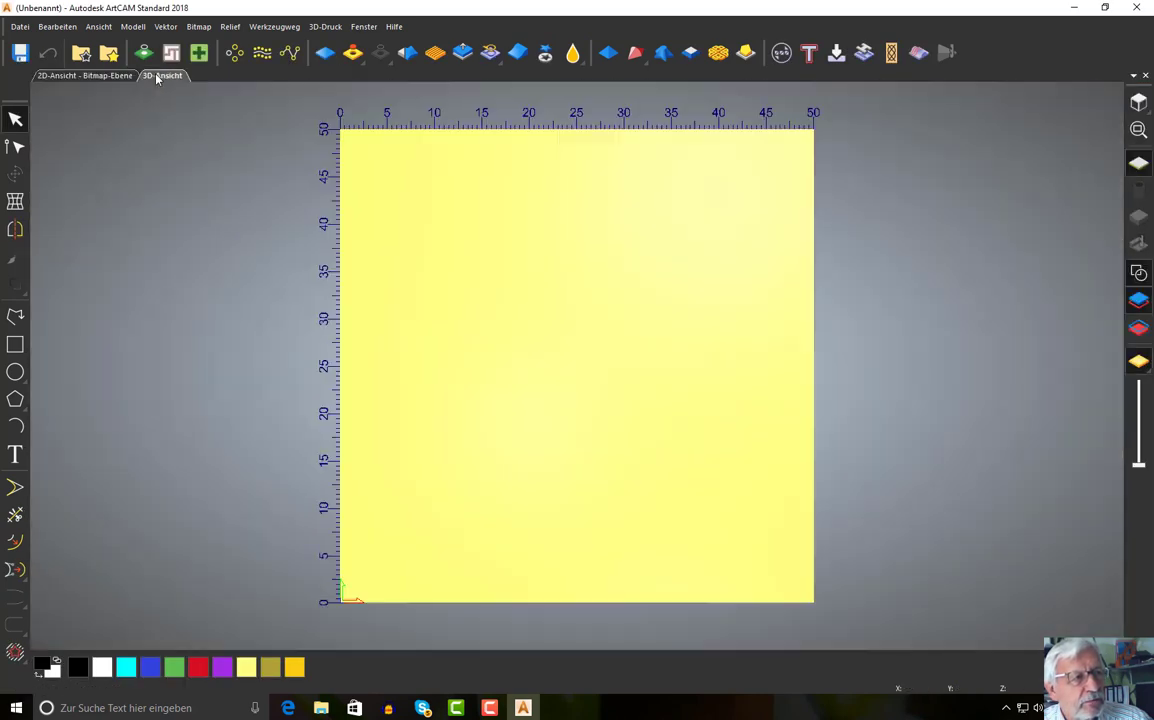
click(160, 76)
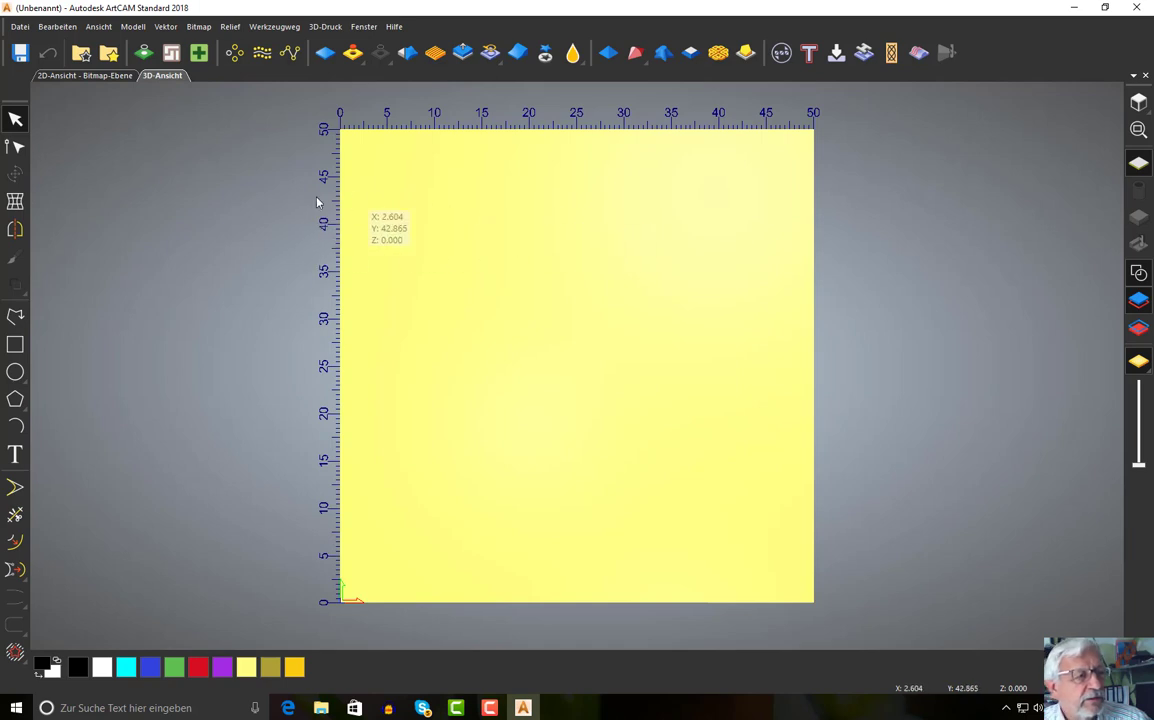
Sketch a rectangle vector about 30 by 26 mm around the middle of the model and make it a square
click(16, 345)
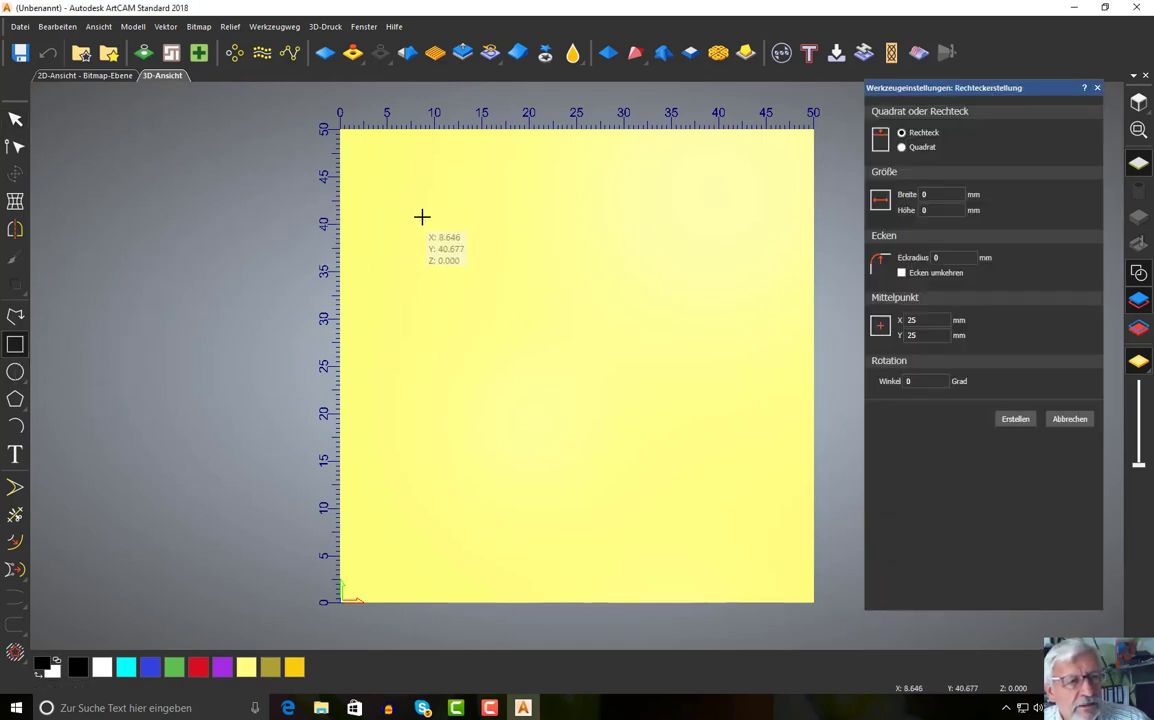
drag(441, 289, 707, 467)
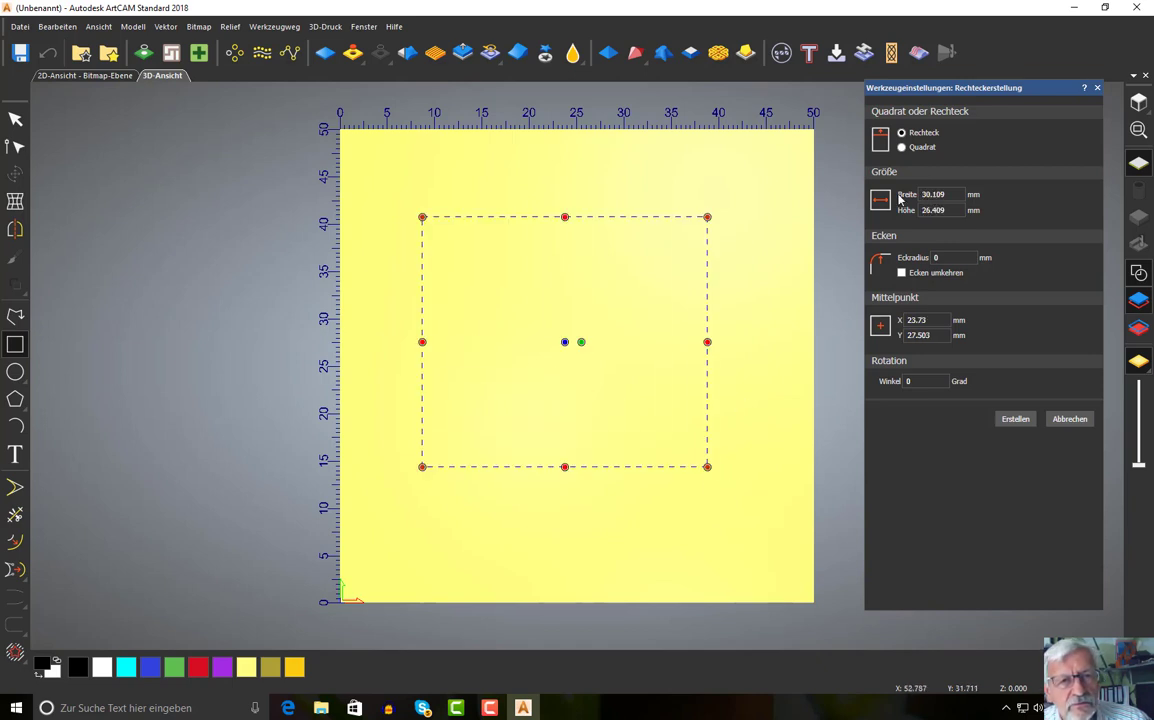
click(902, 147)
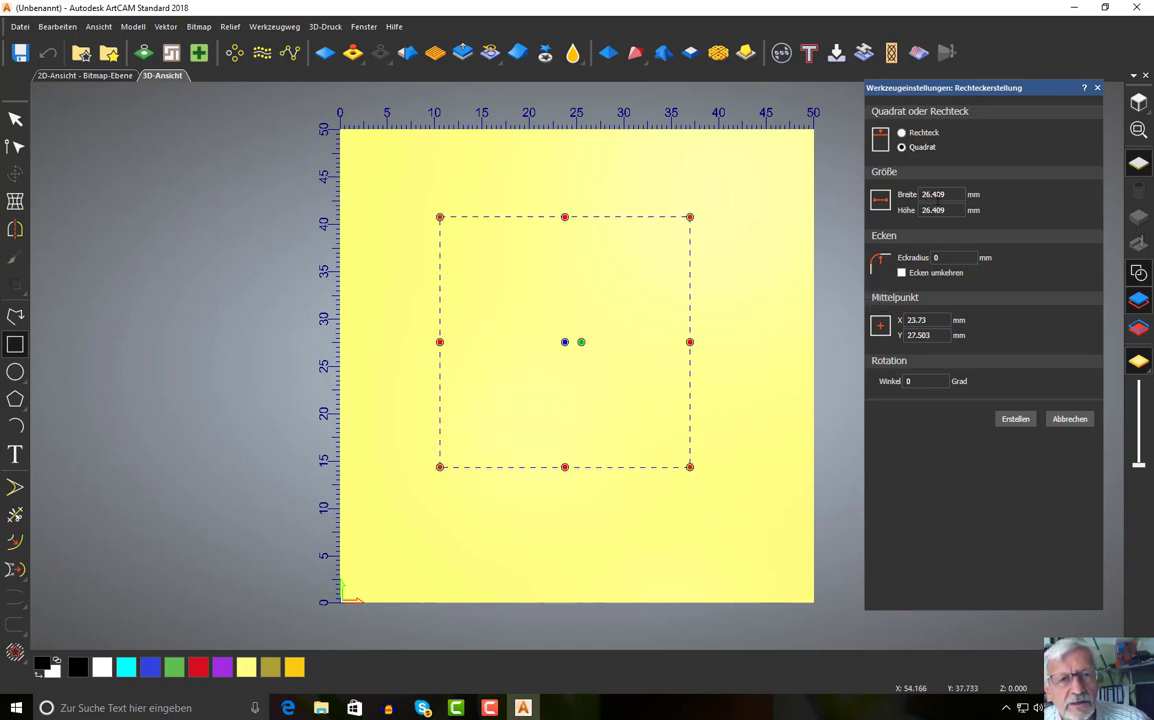
Set the square's width and height to 35 mm
double_click(932, 194)
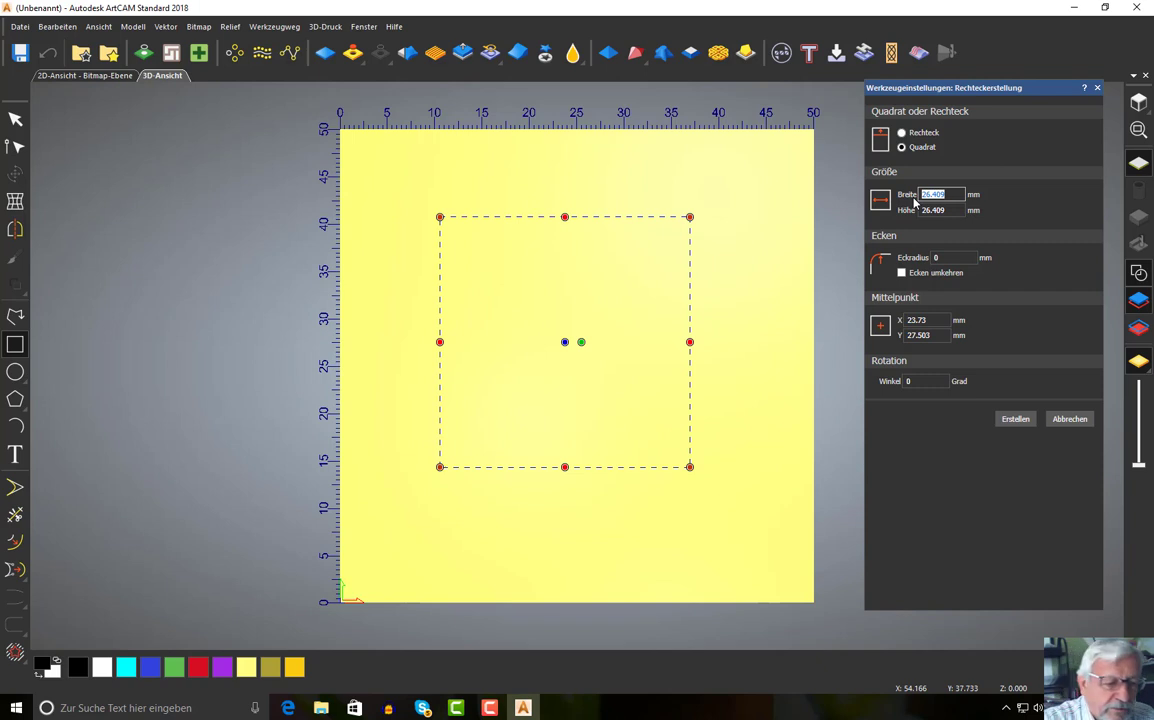
text(25)
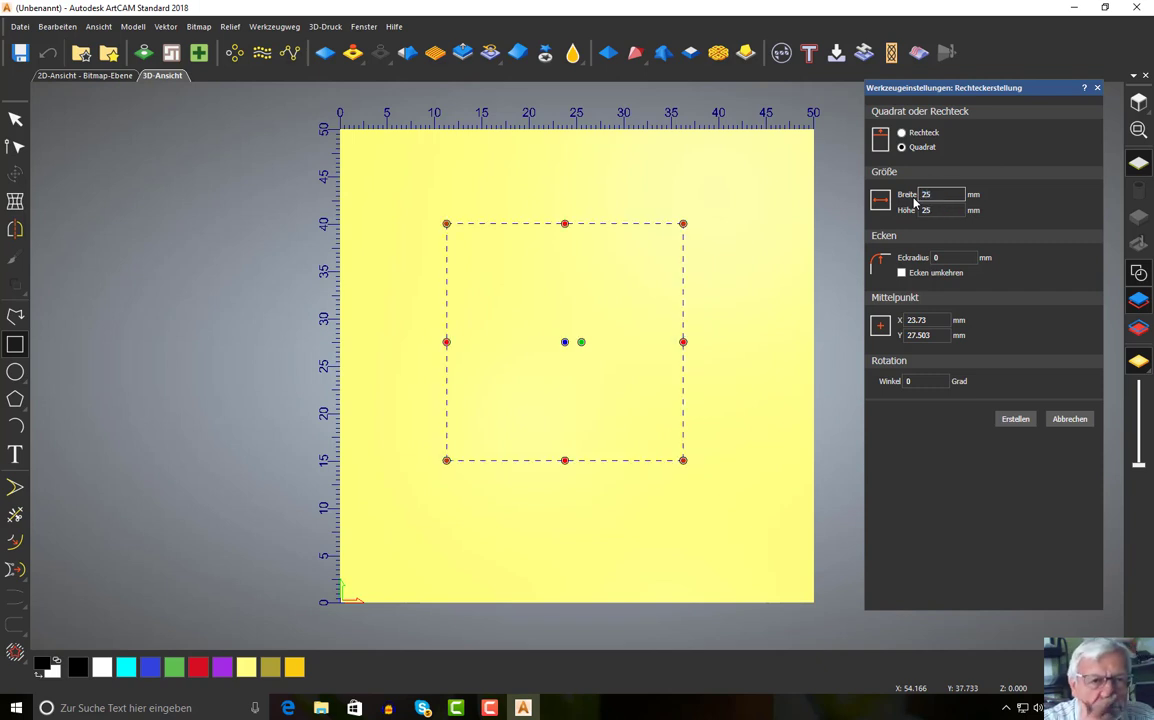
key(BackSpace)
key(BackSpace)
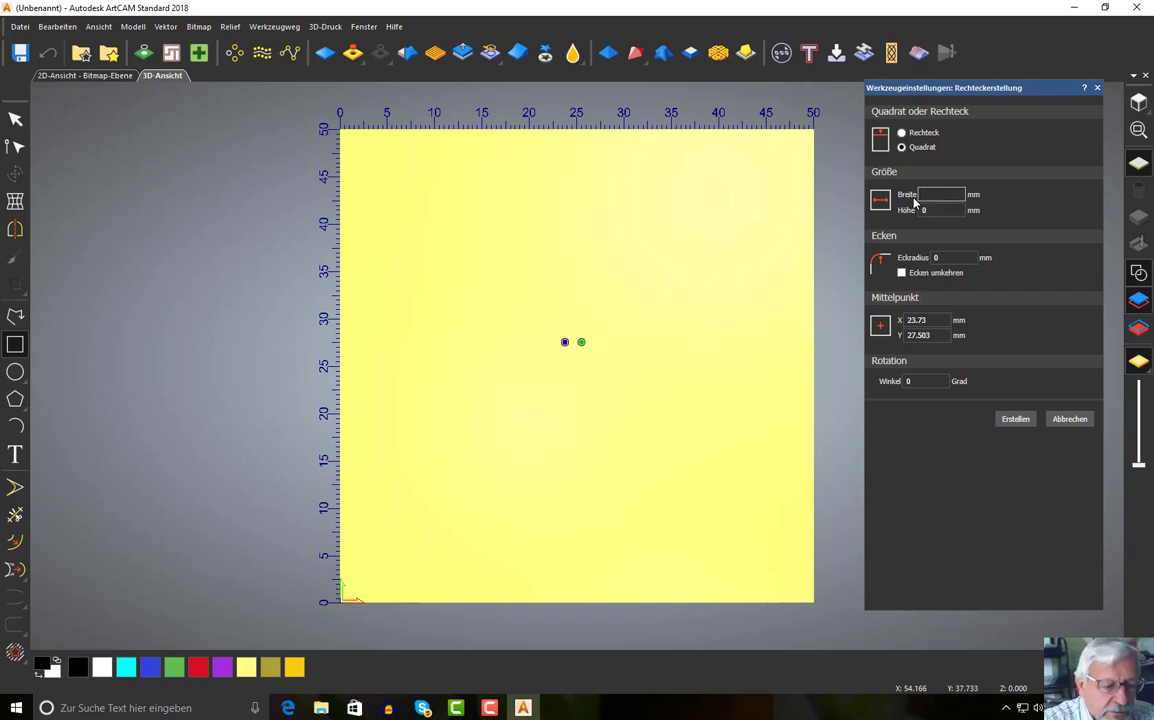
text(35)
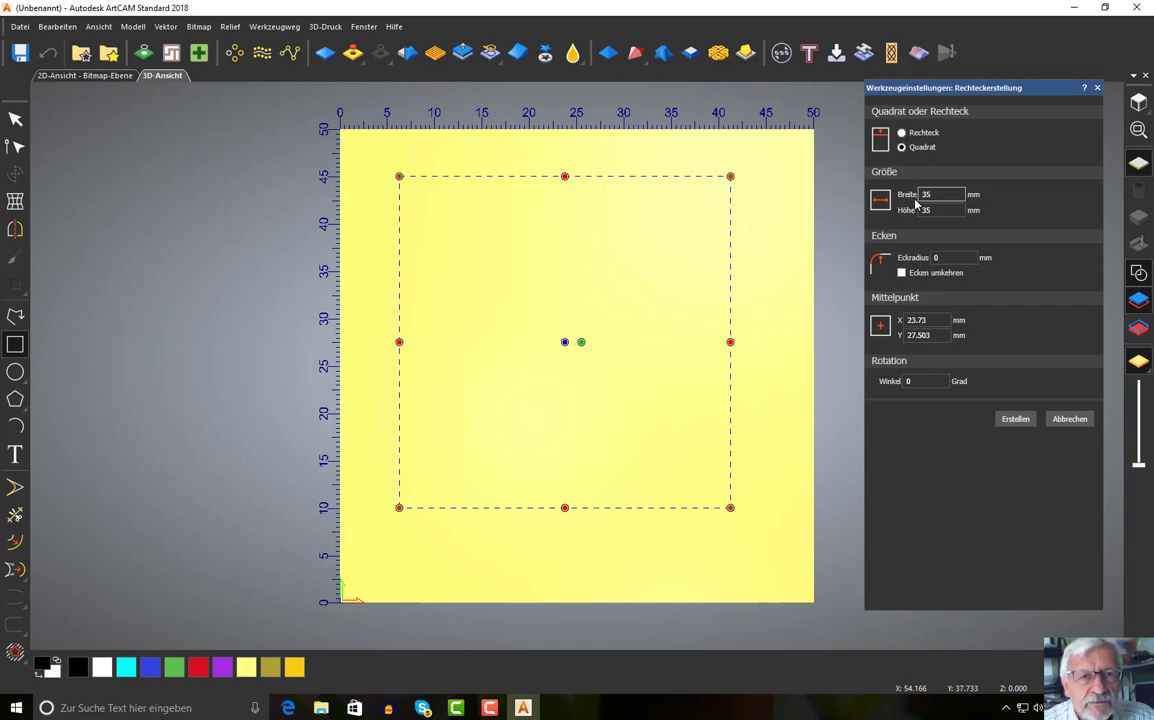
key(Tab)
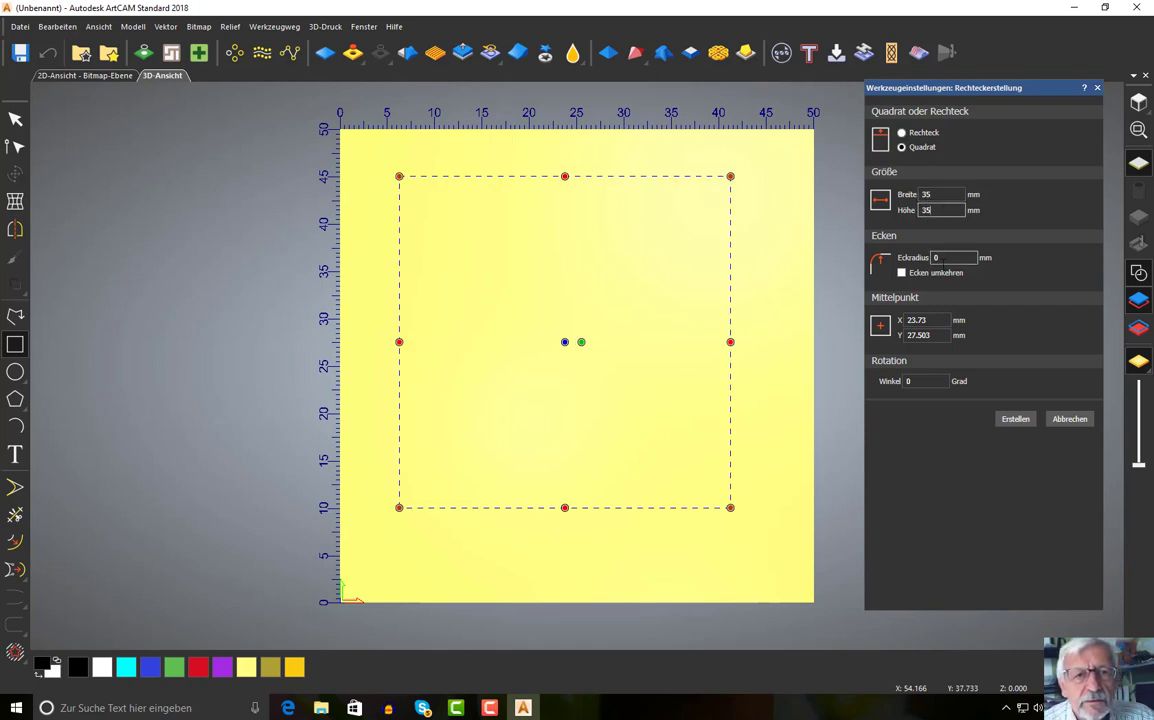
Give the square a 5 mm corner radius and invert the corners so they curve inward
key(Tab)
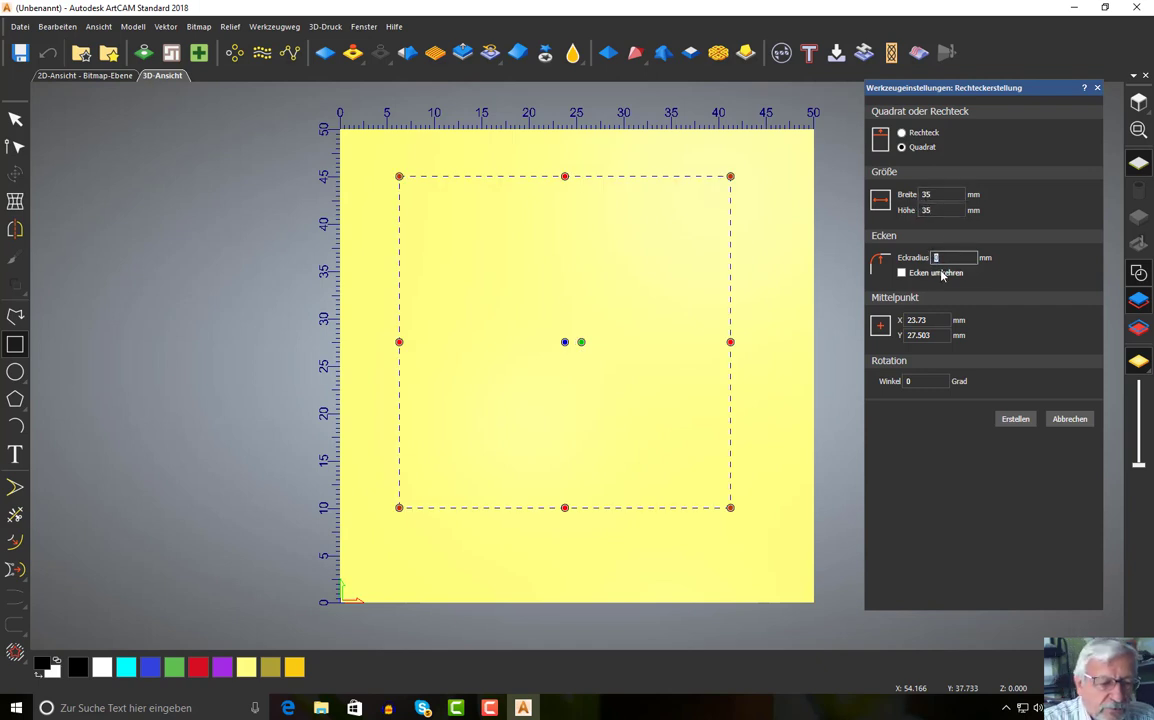
text(5)
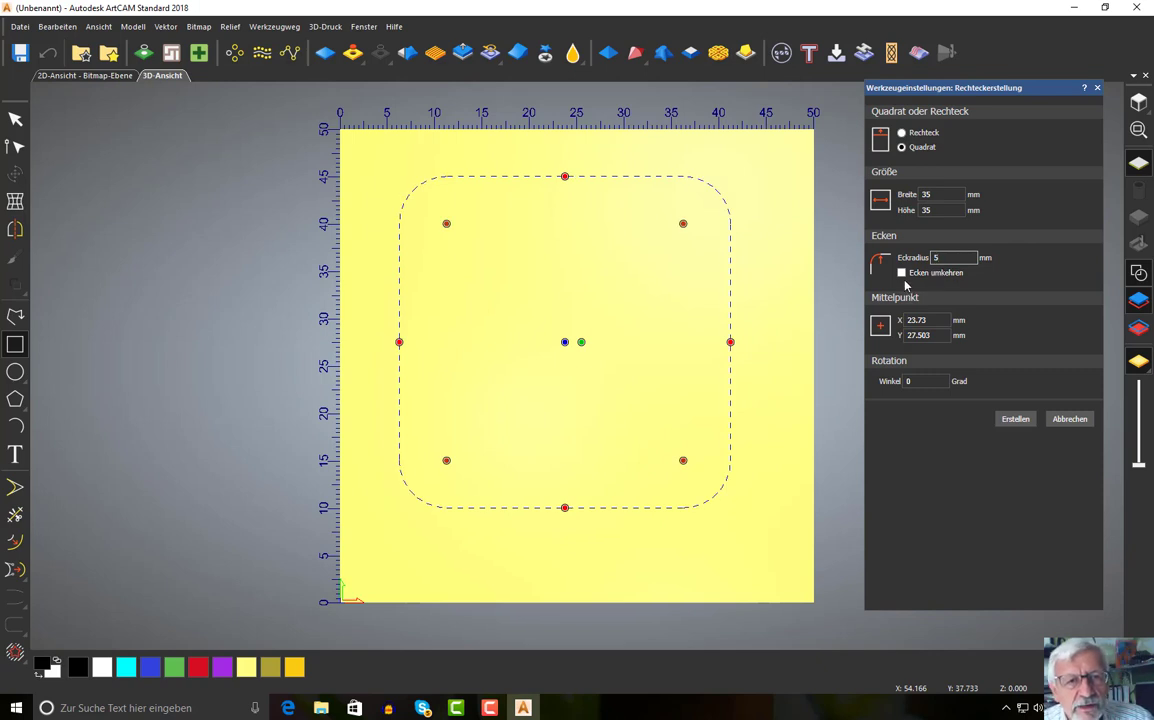
click(901, 273)
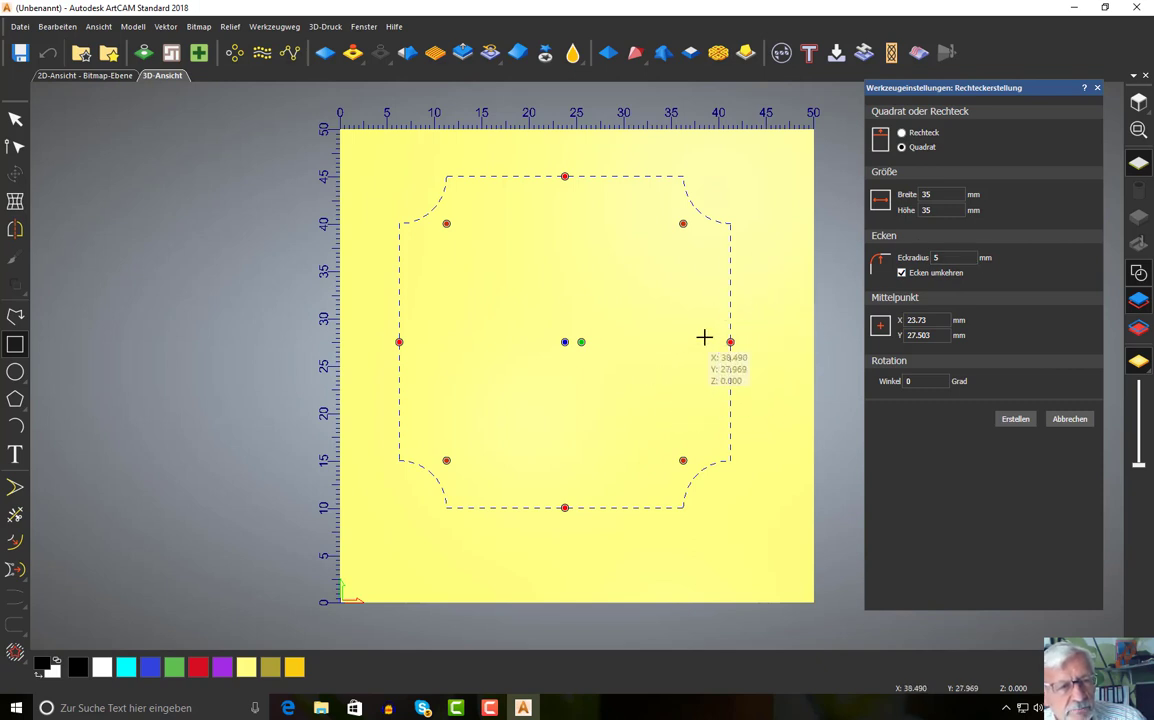
Centre the notched square at X 25 mm, Y 25 mm and create the vector
double_click(910, 320)
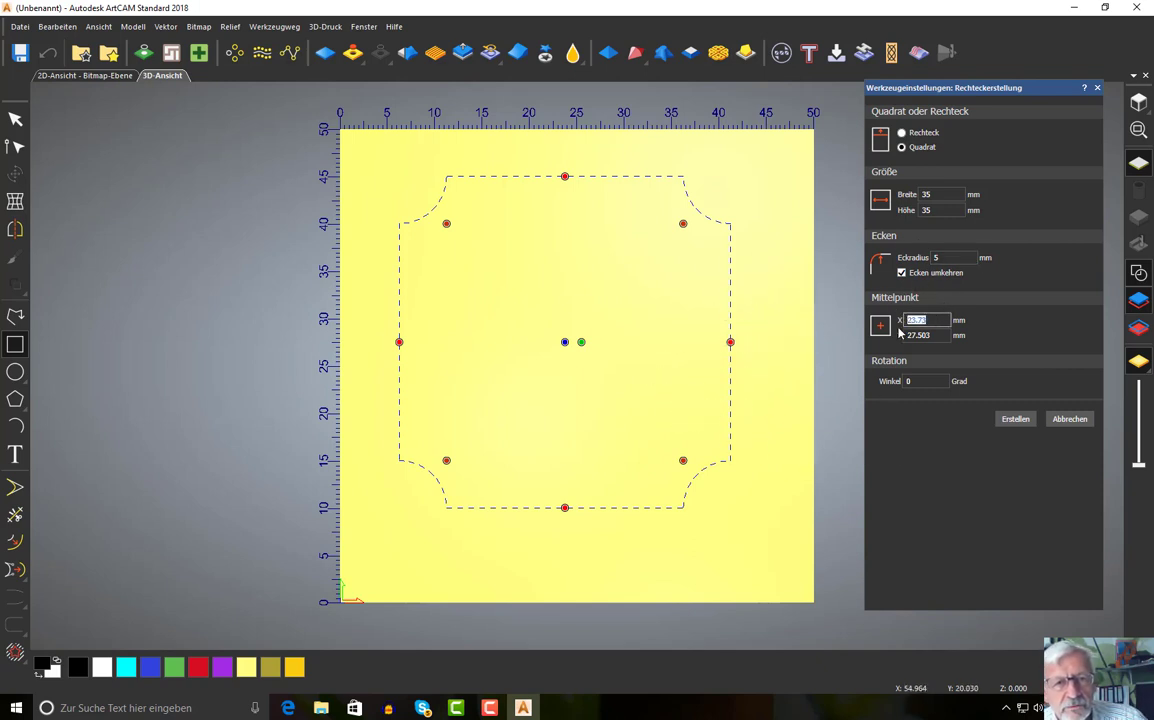
text(2)
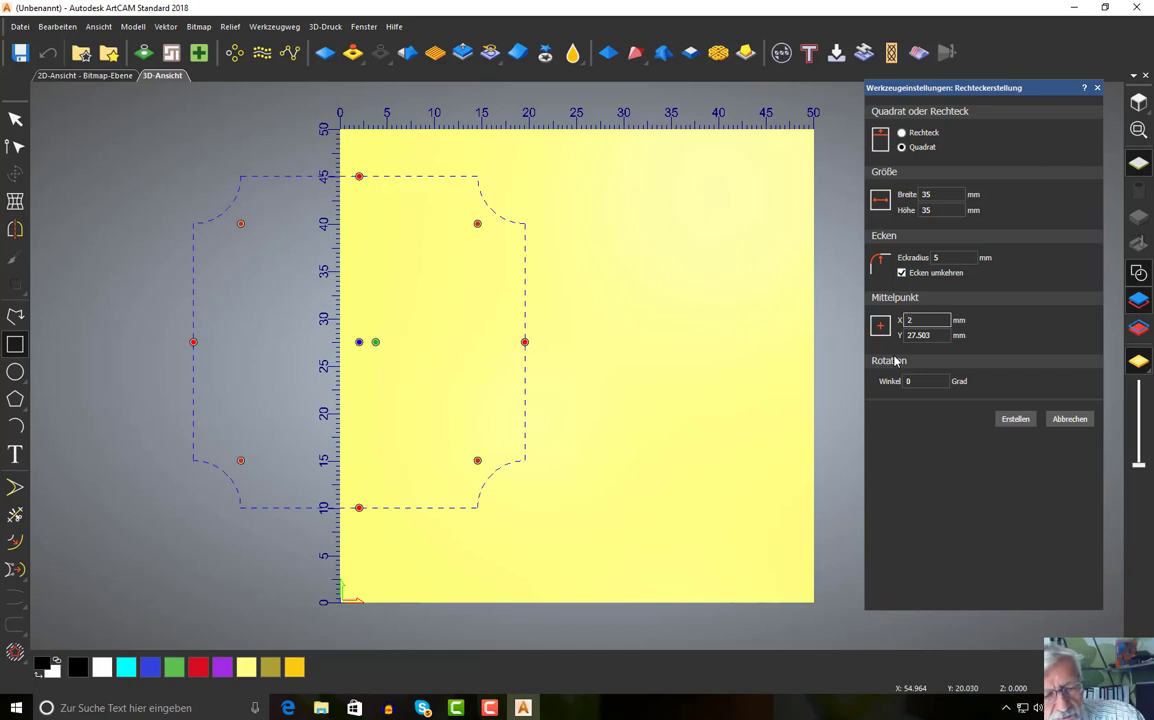
text(5)
double_click(906, 336)
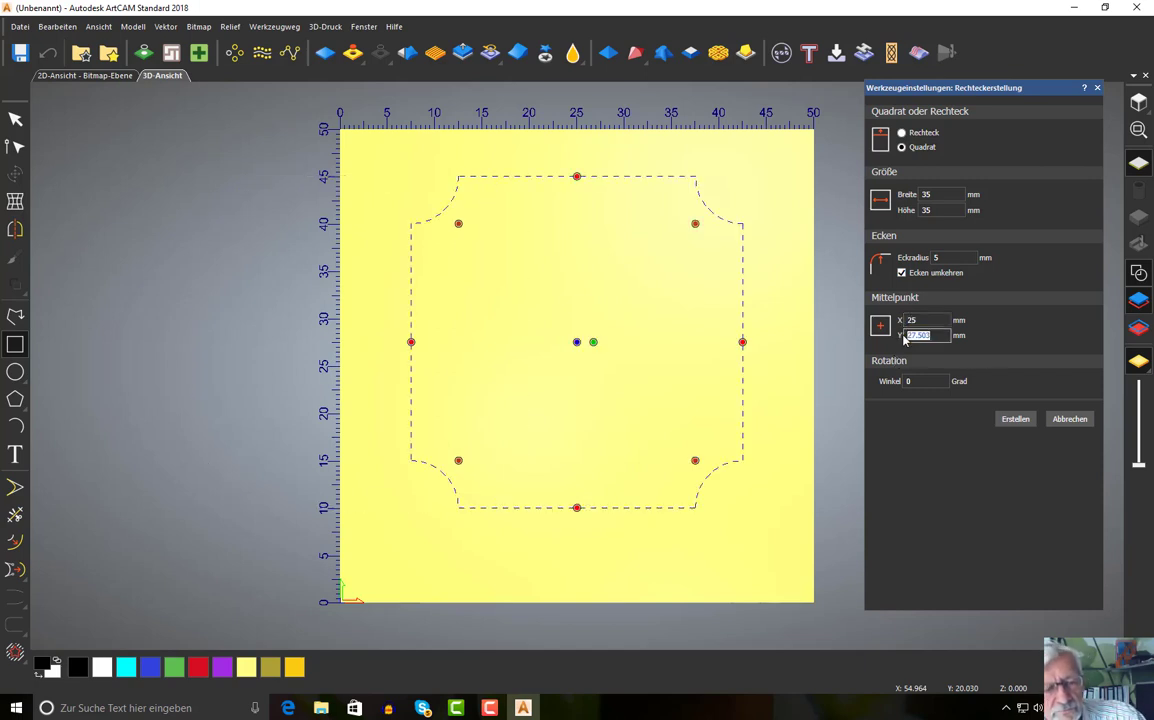
text(25)
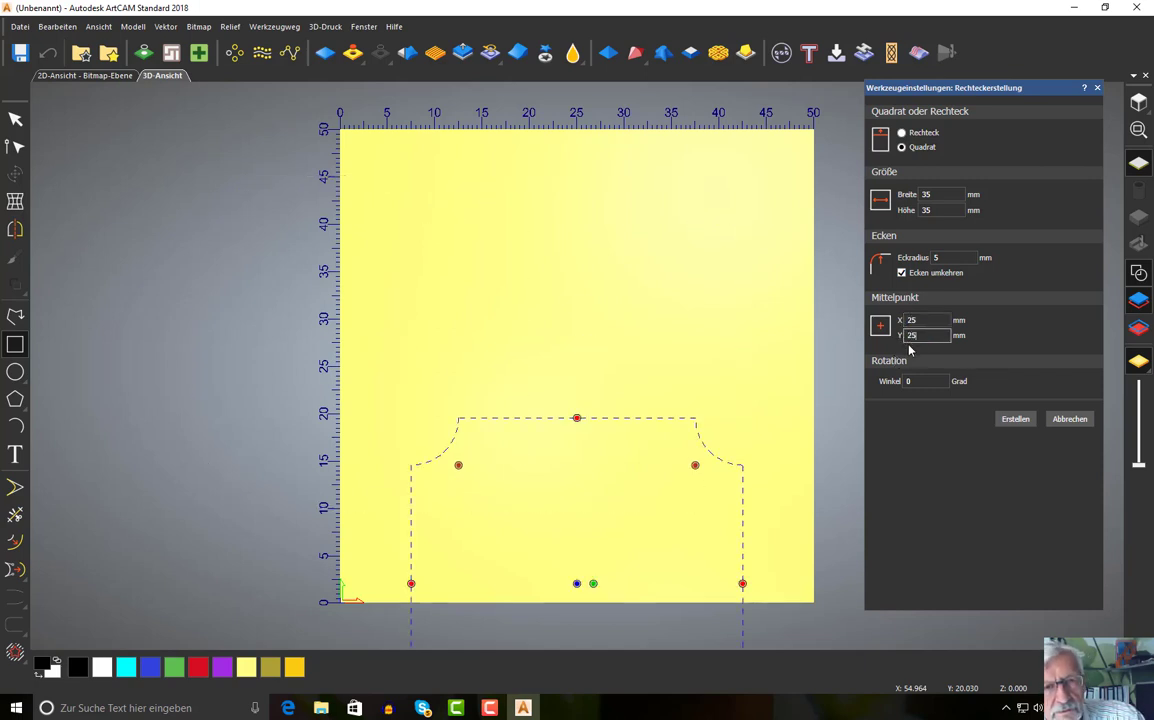
click(1015, 419)
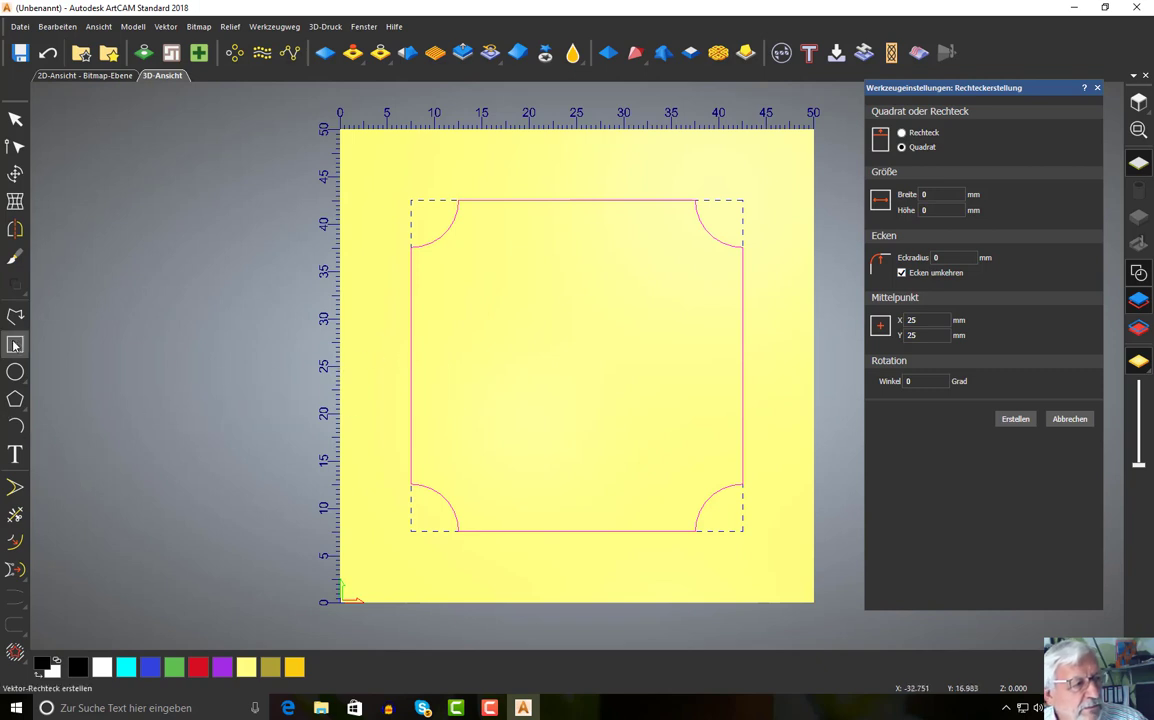
Offset the notched square inward by 3 mm with radiused corners, keeping the original vector
click(16, 548)
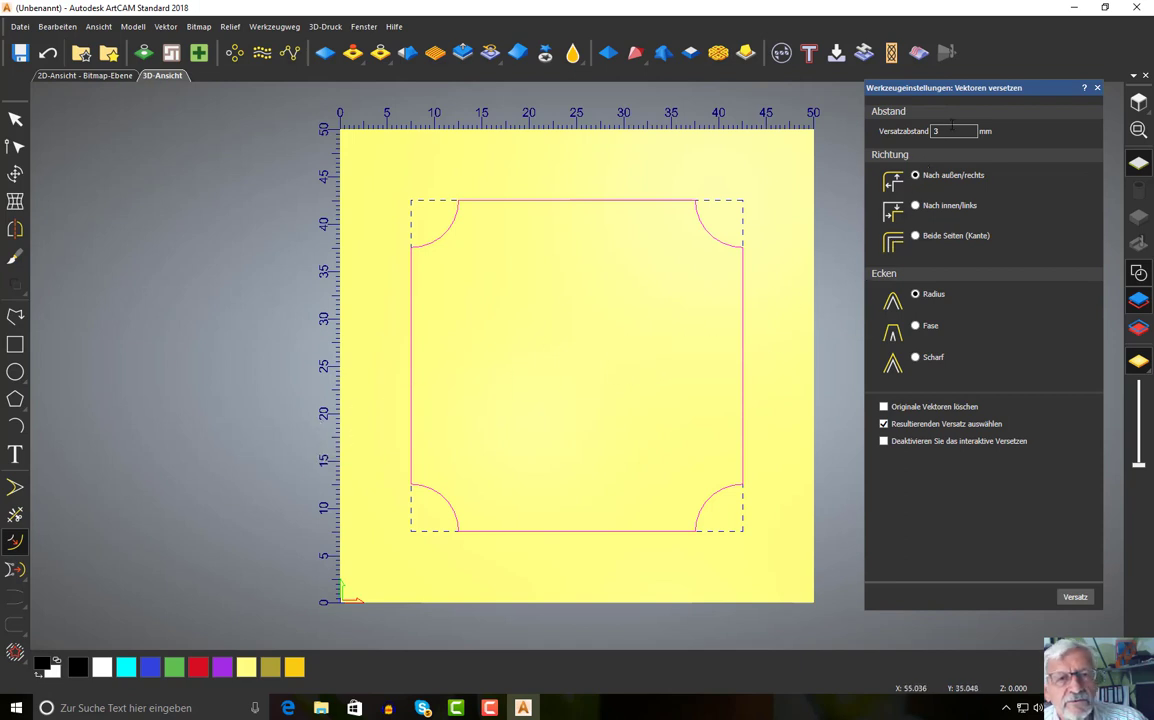
click(915, 206)
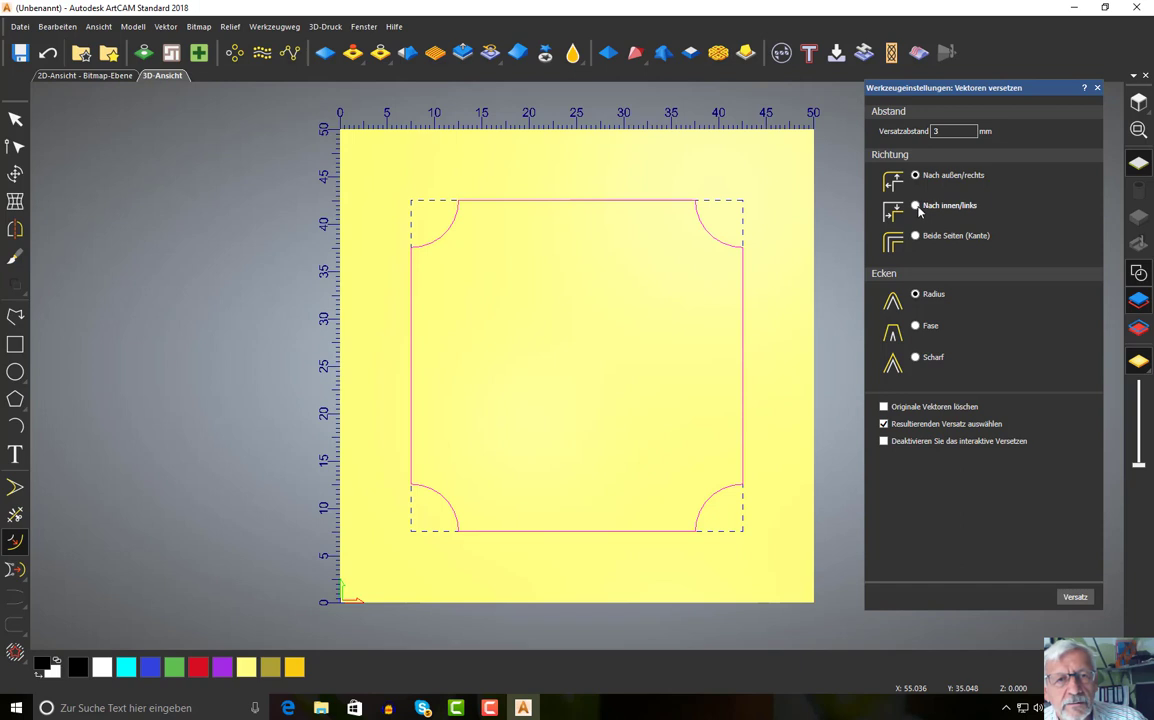
click(1077, 597)
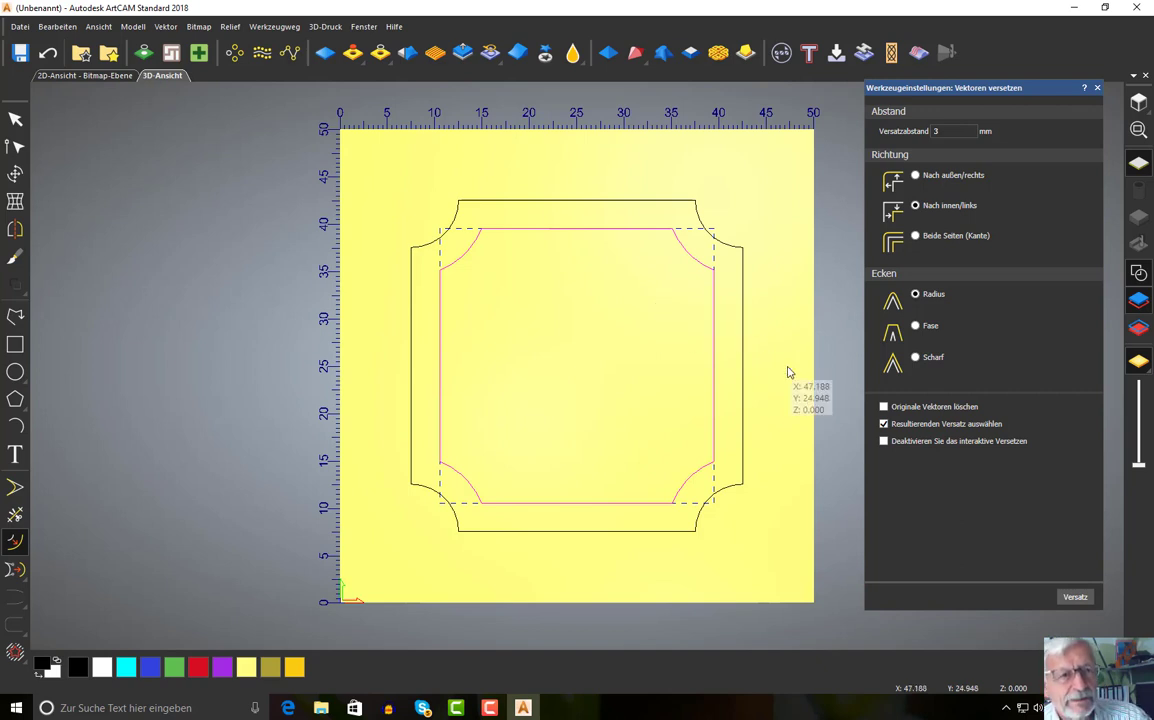
Draw an open trapezoidal polyline about 7 mm wide and 2 mm high above the frame as the cross-section for a two-rail sweep
click(638, 56)
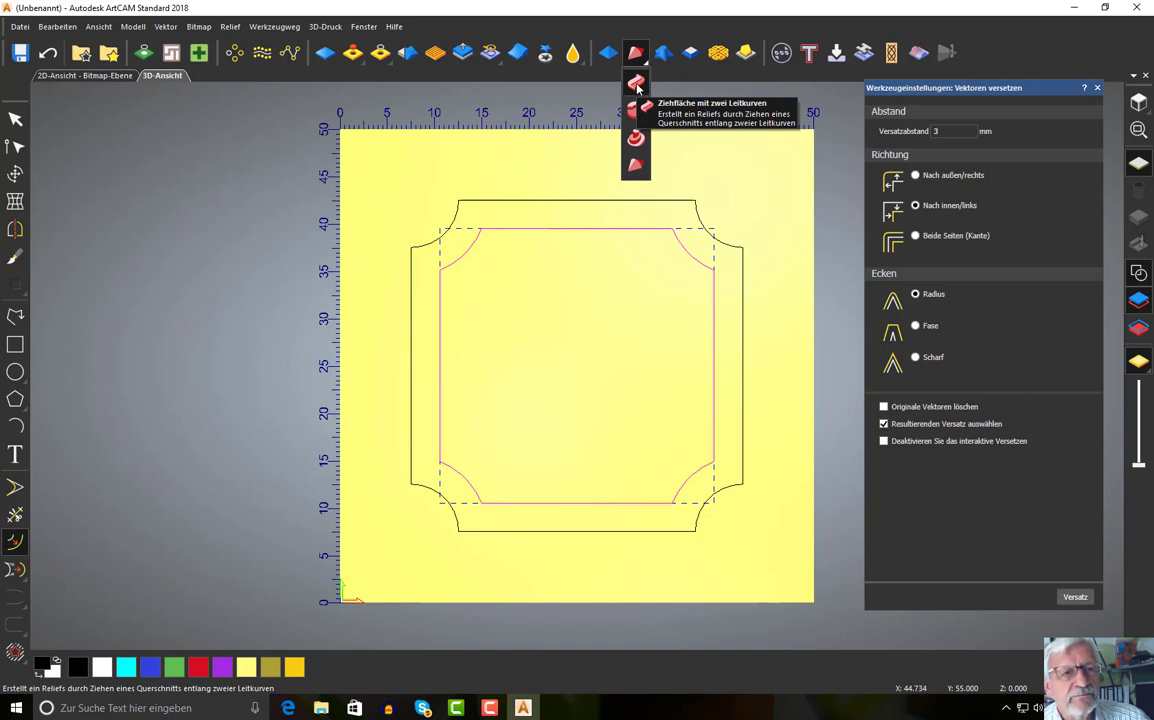
click(637, 86)
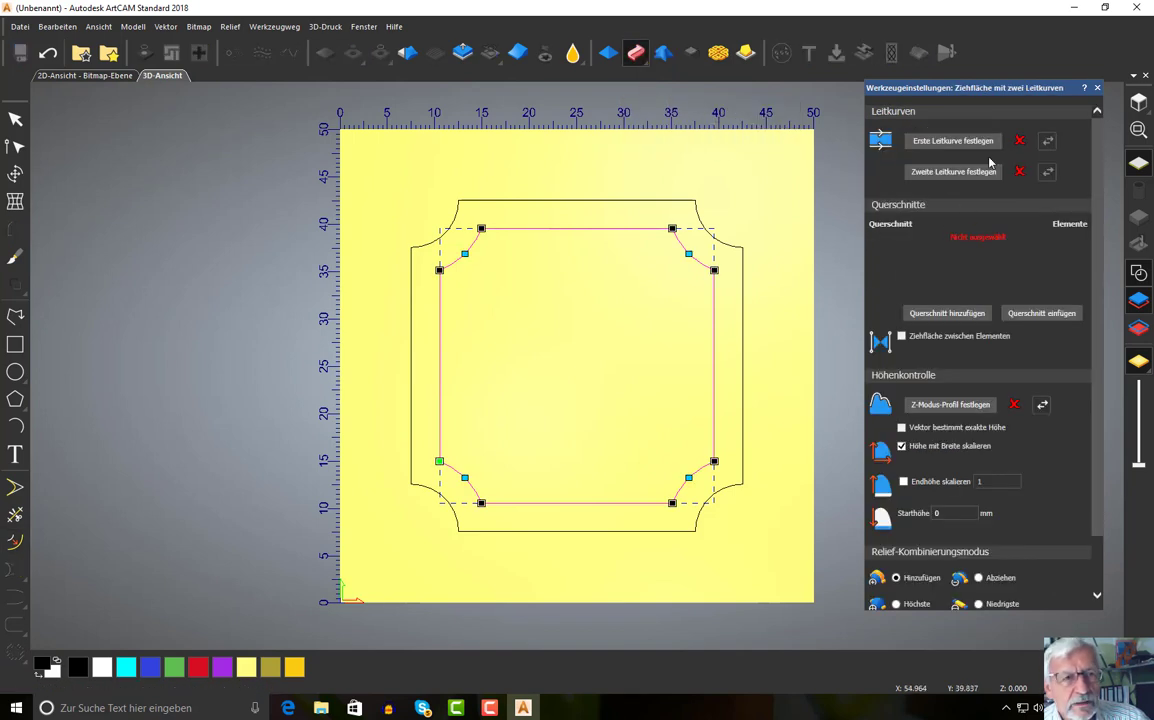
click(15, 318)
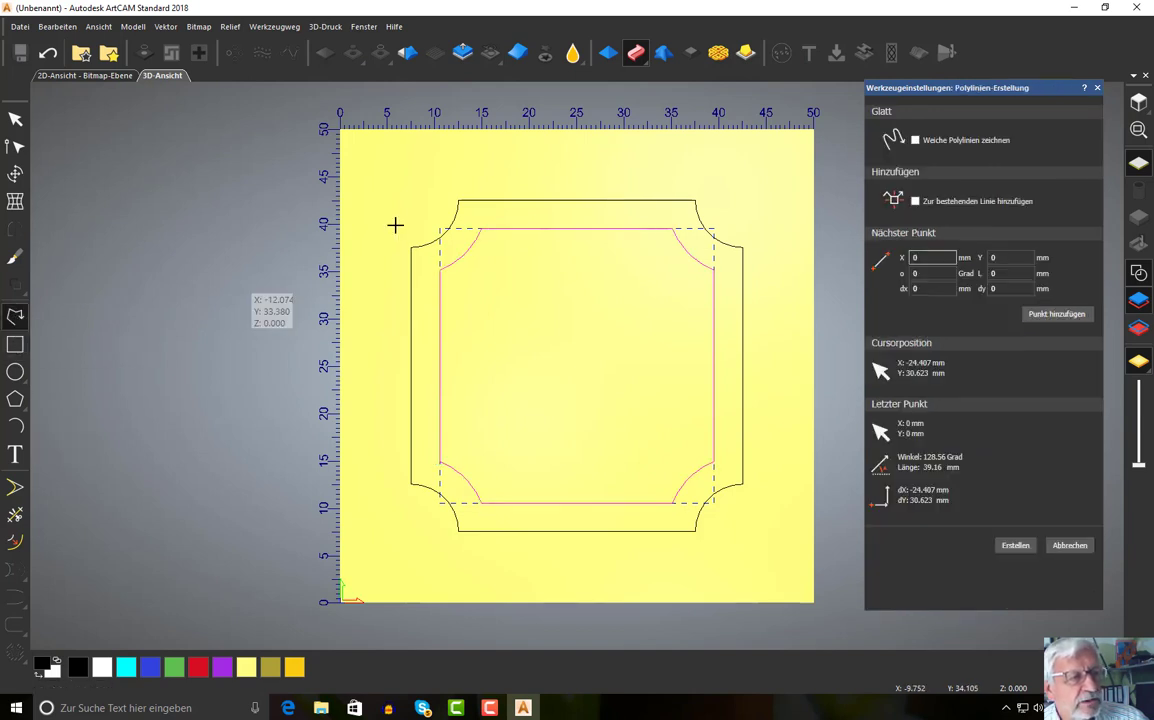
click(433, 169)
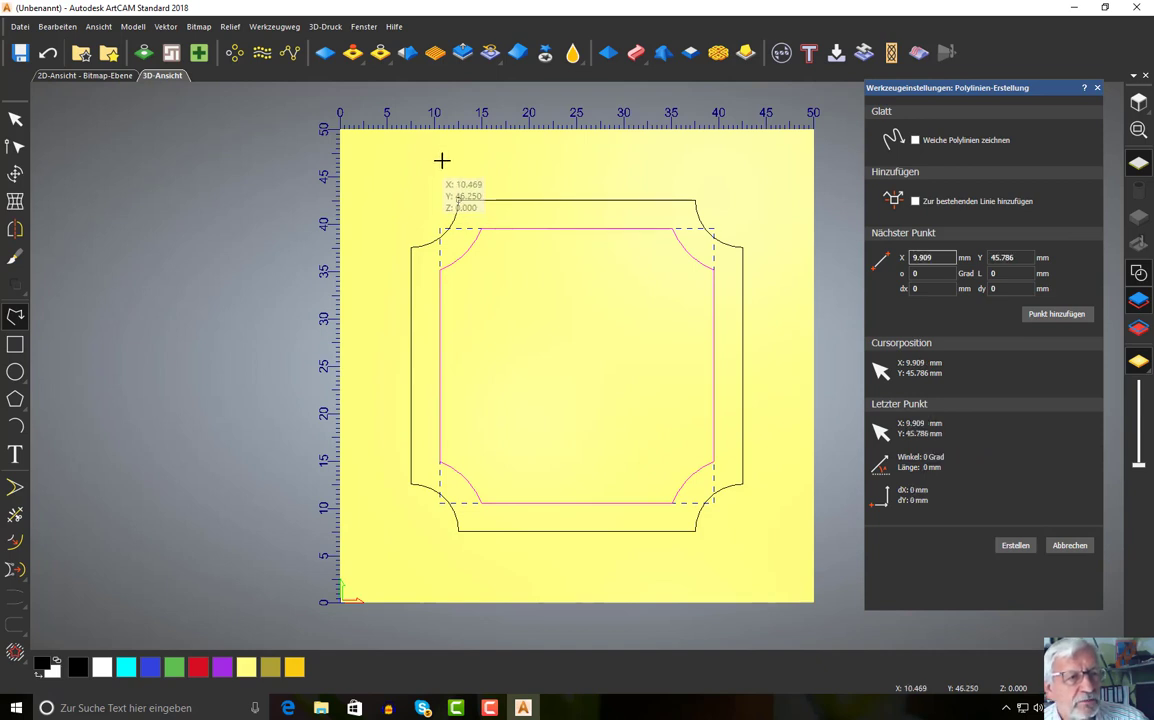
click(453, 150)
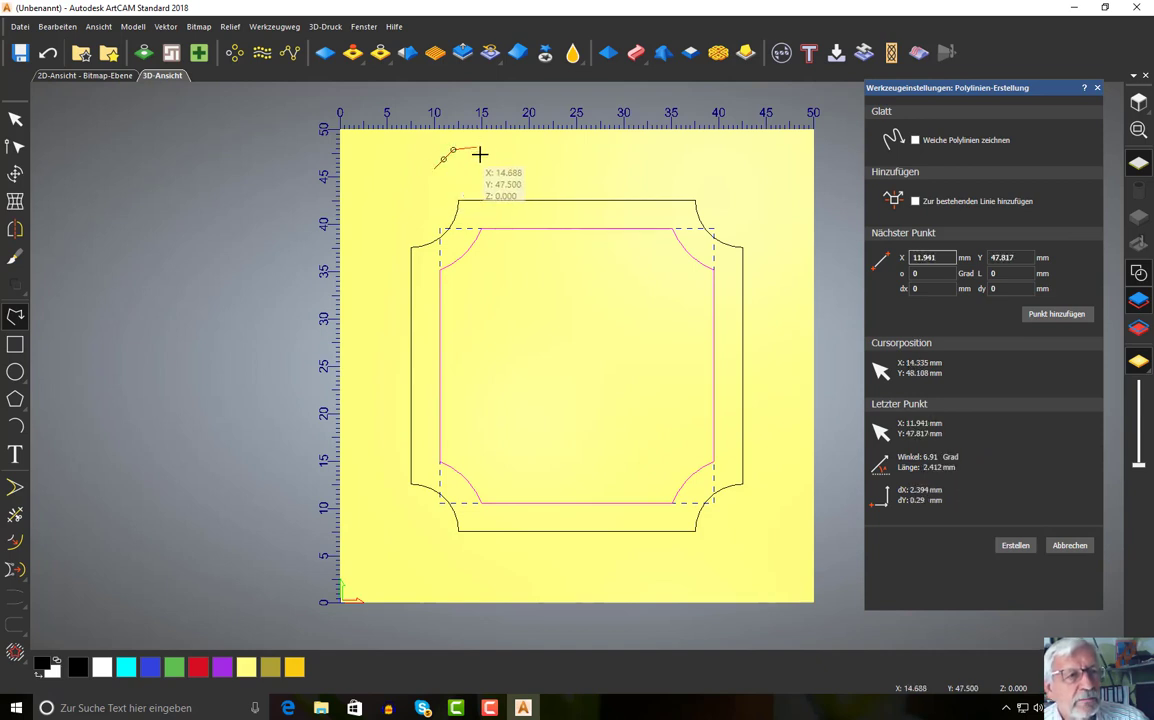
click(487, 151)
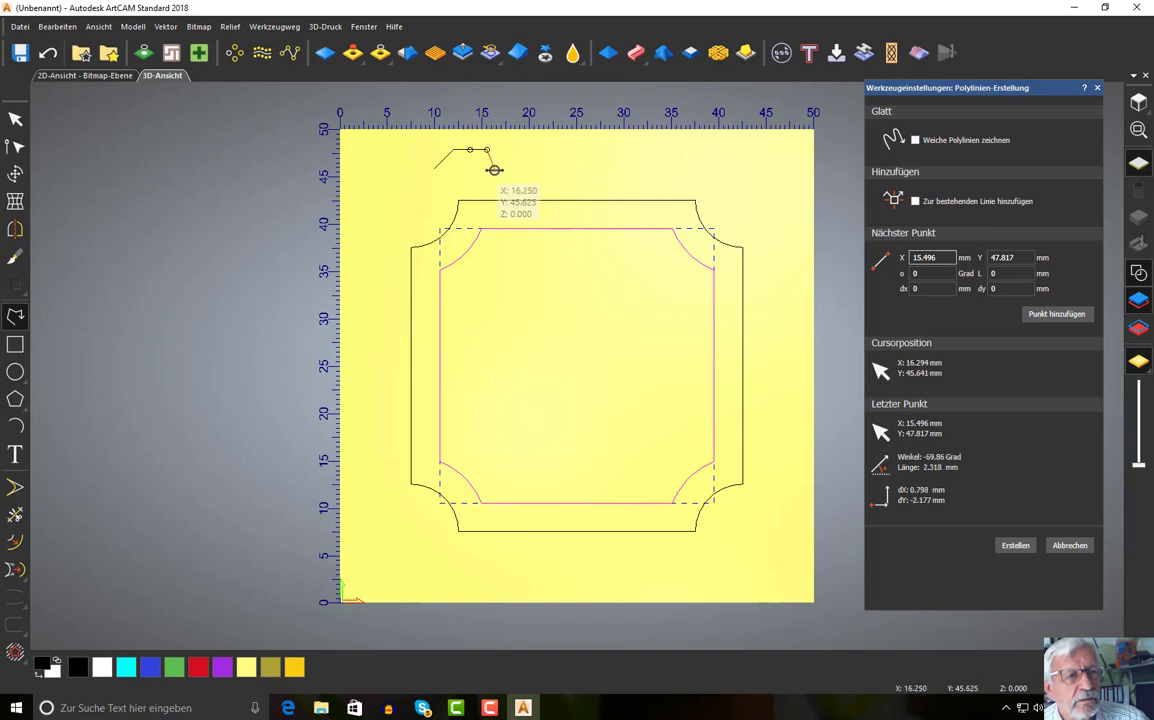
click(500, 168)
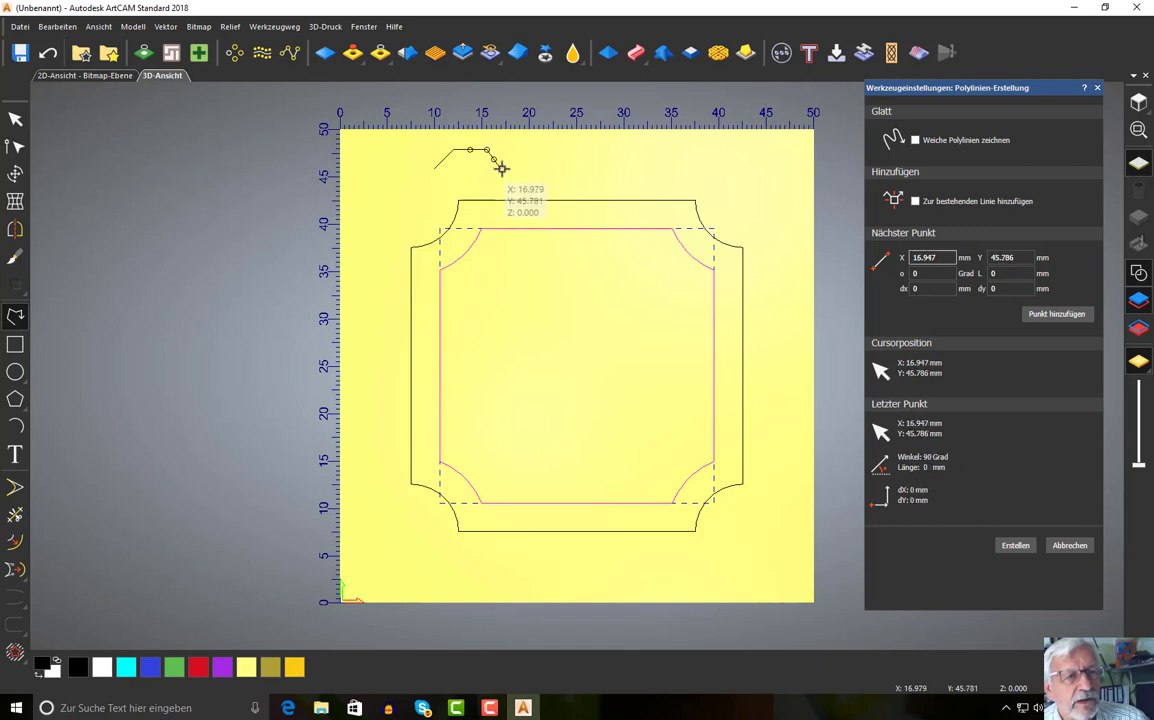
key(Escape)
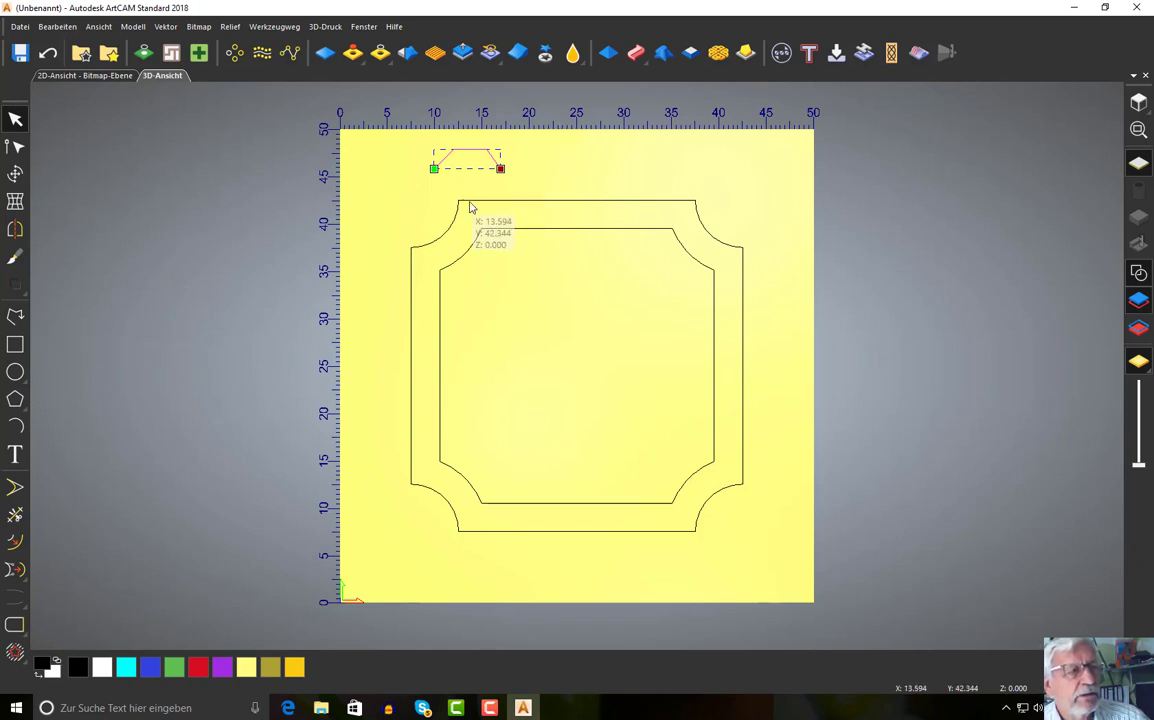
Smooth the two upper nodes of the trapezoidal cross-section so it becomes a rounded arch
click(15, 146)
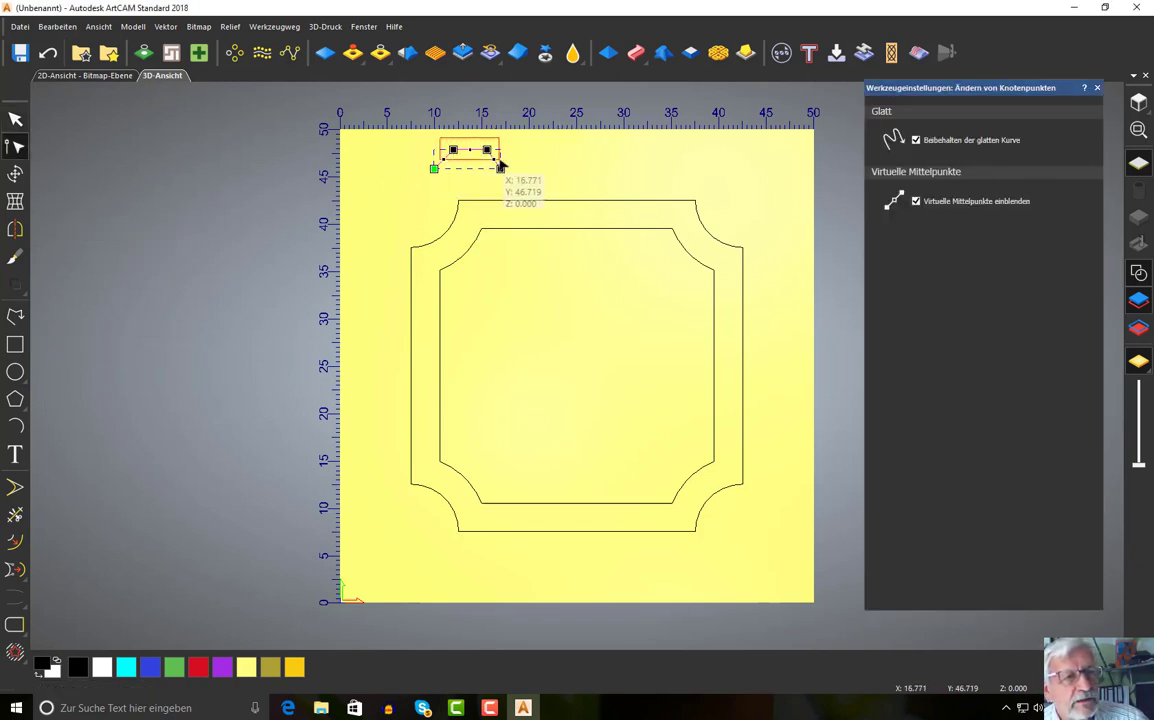
click(487, 151)
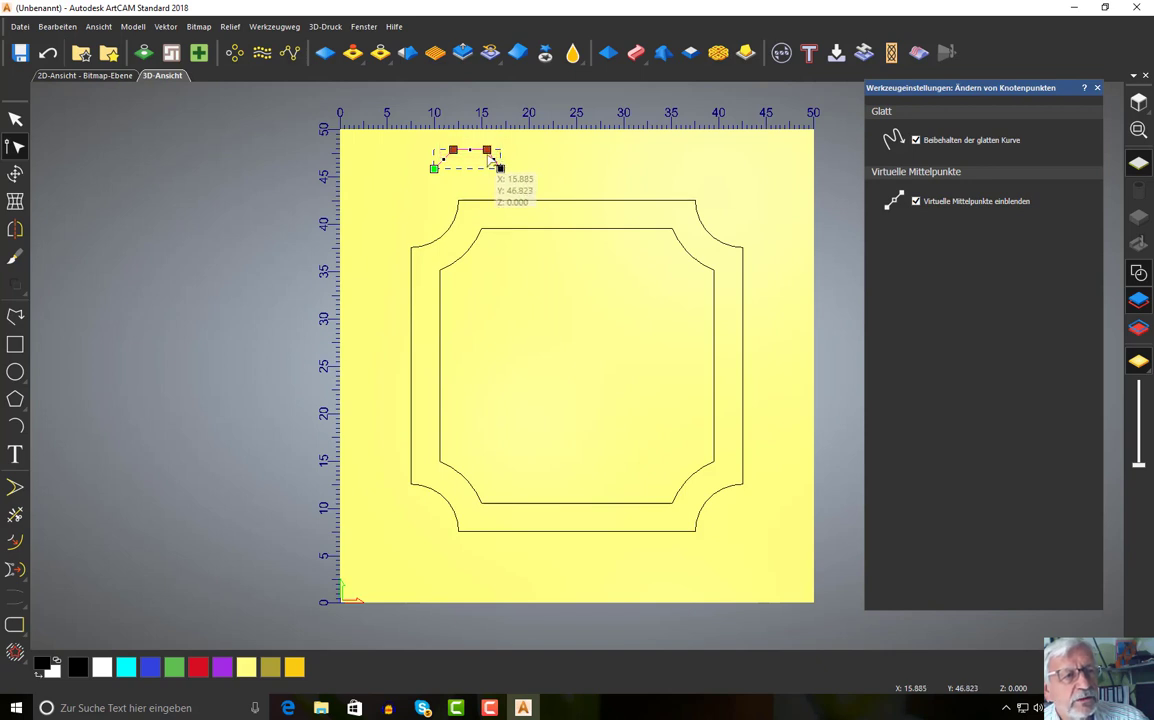
right_click(487, 151)
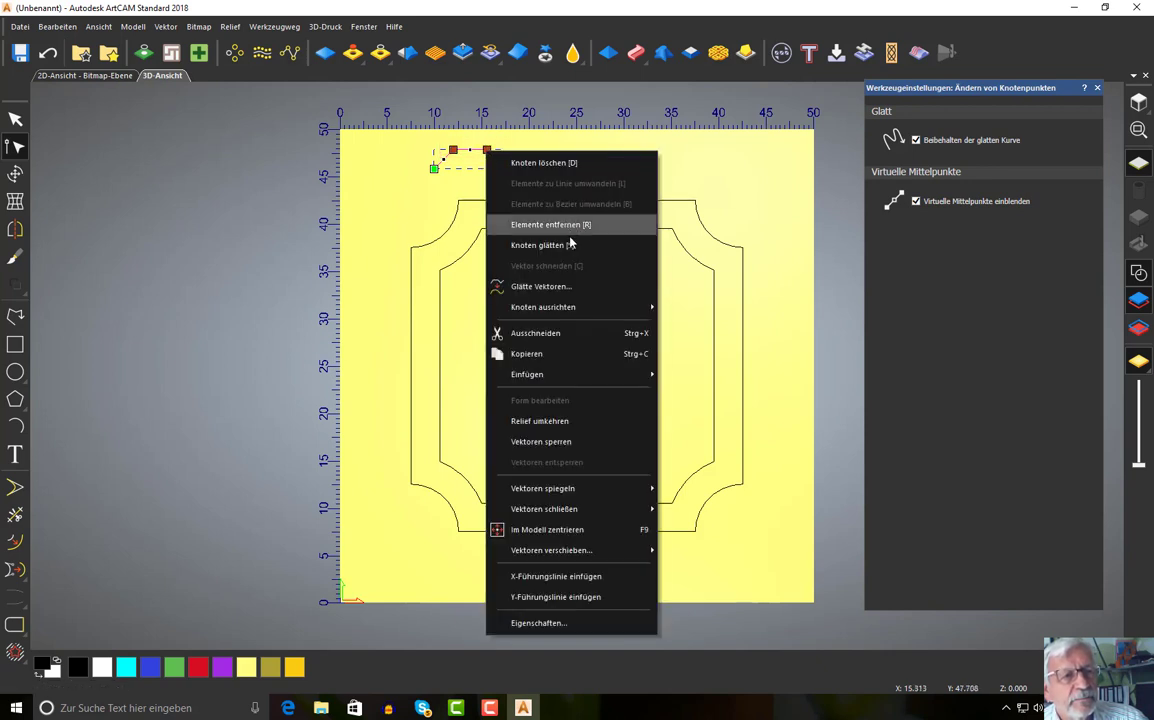
click(557, 247)
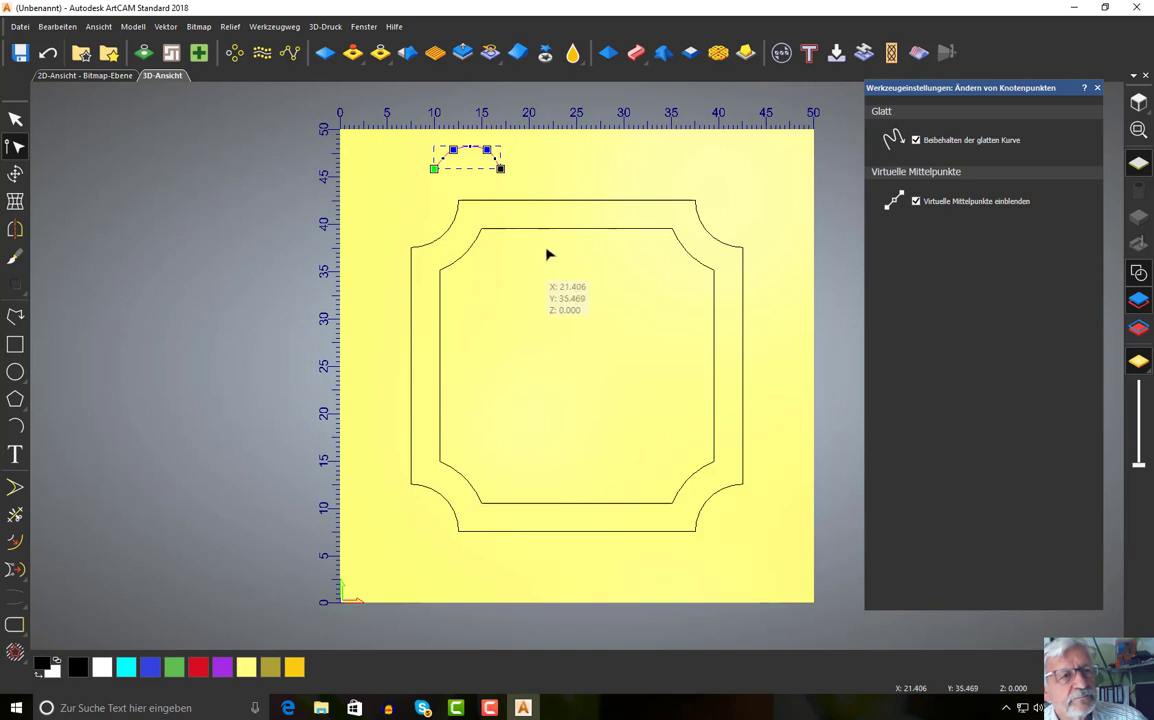
click(487, 150)
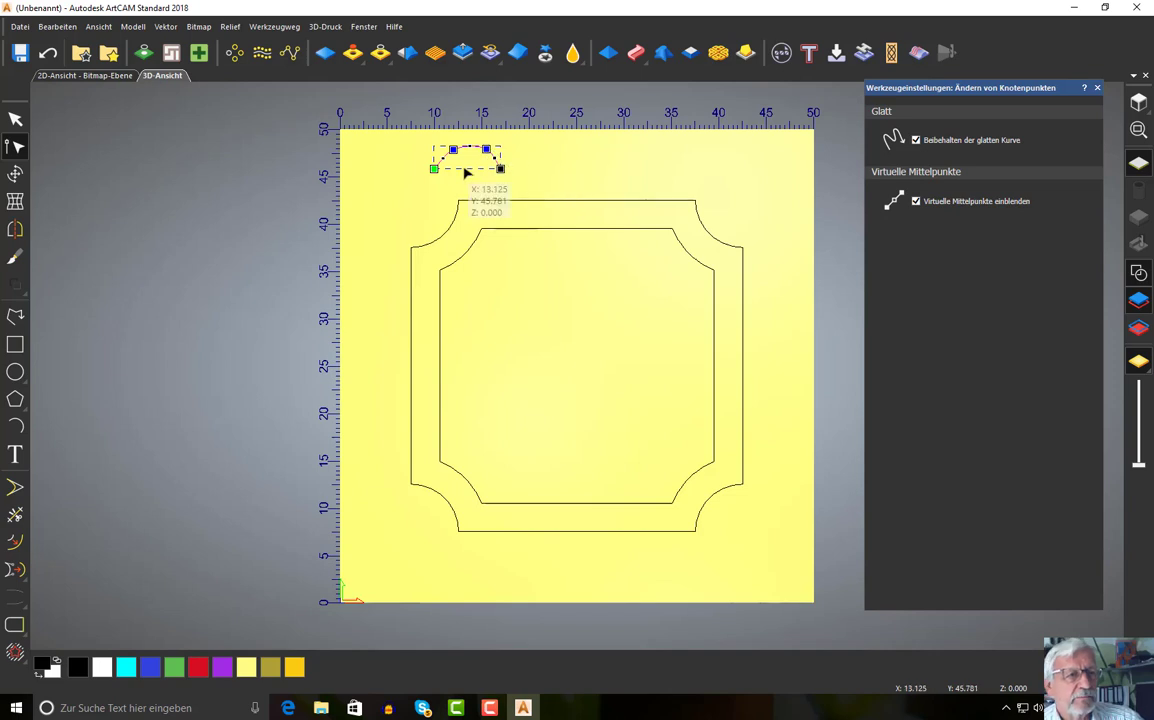
Try a two-rail sweep with the outer notched square as first rail, the inner one as second, and the arch as cross-section
scroll(464, 172, up, 2)
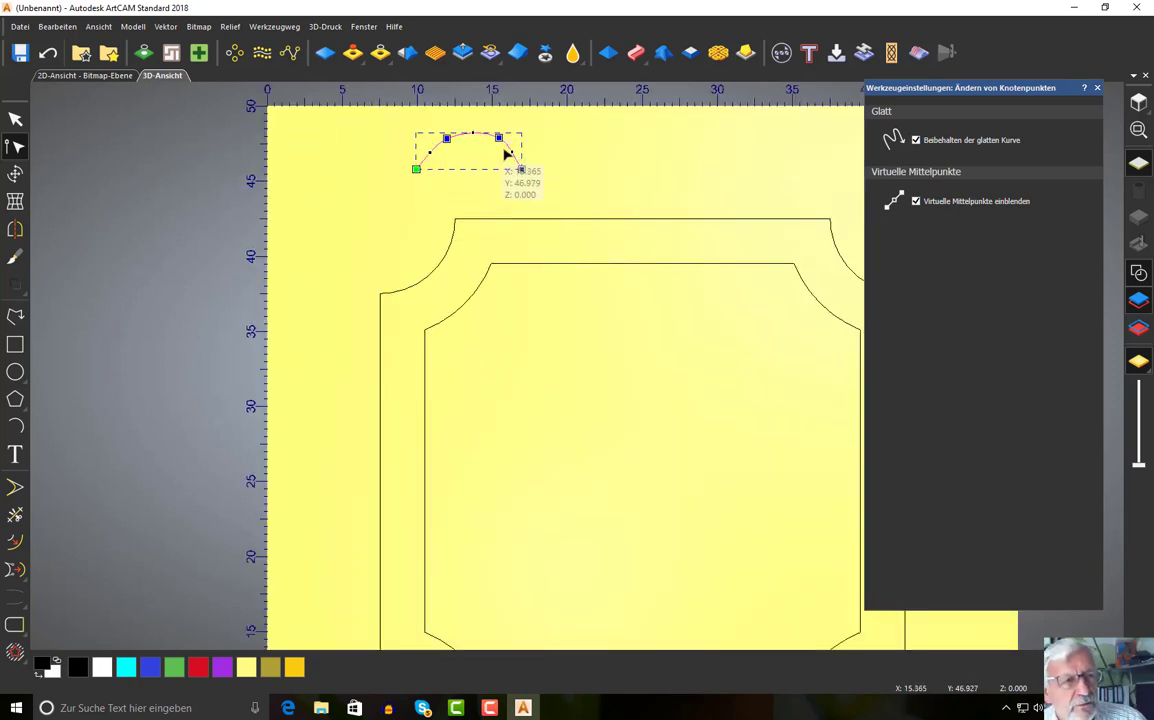
scroll(549, 182, down, 1)
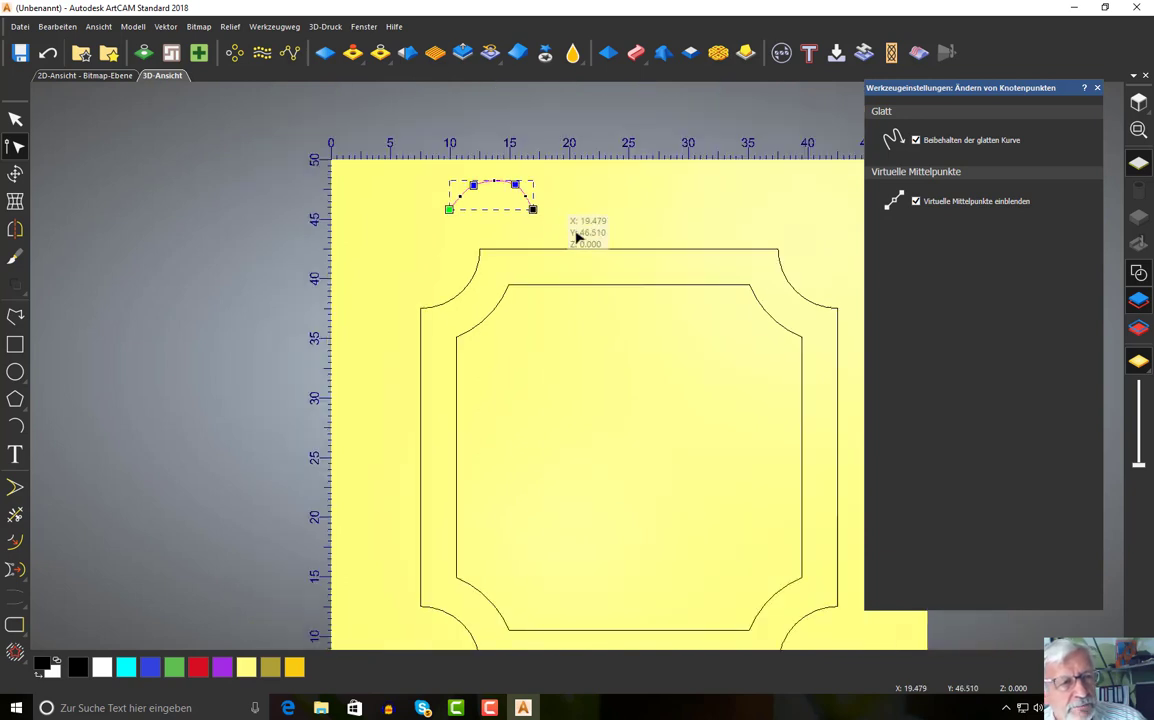
scroll(565, 222, down, 1)
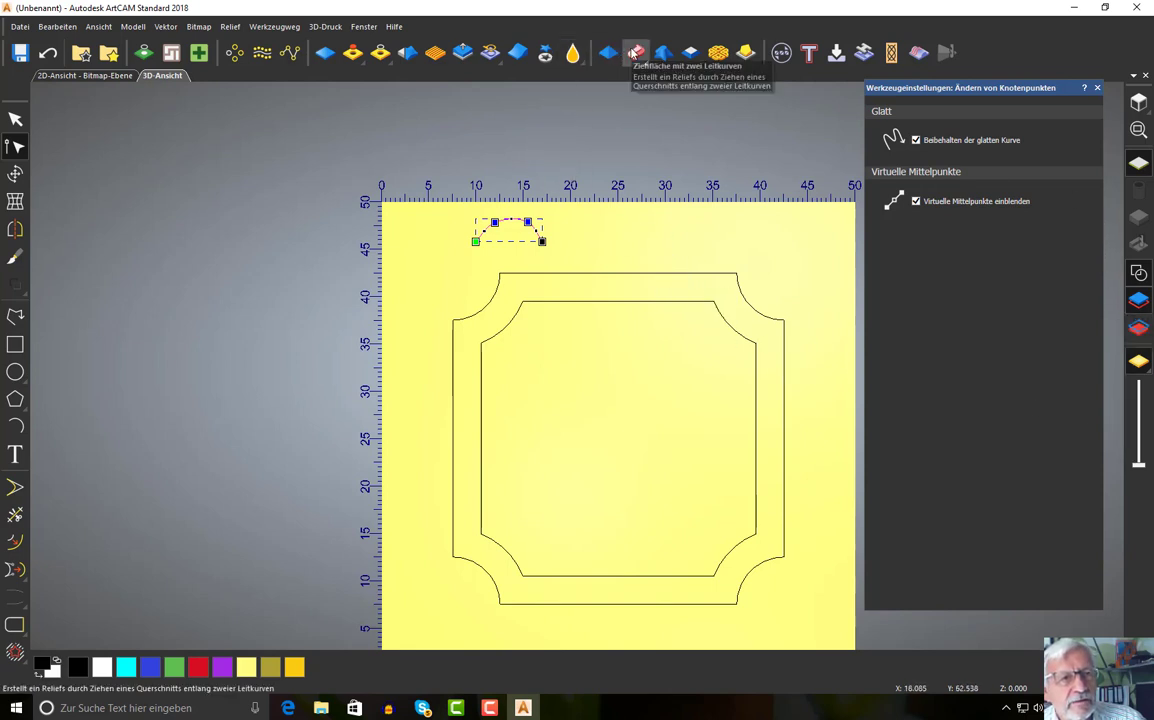
click(636, 52)
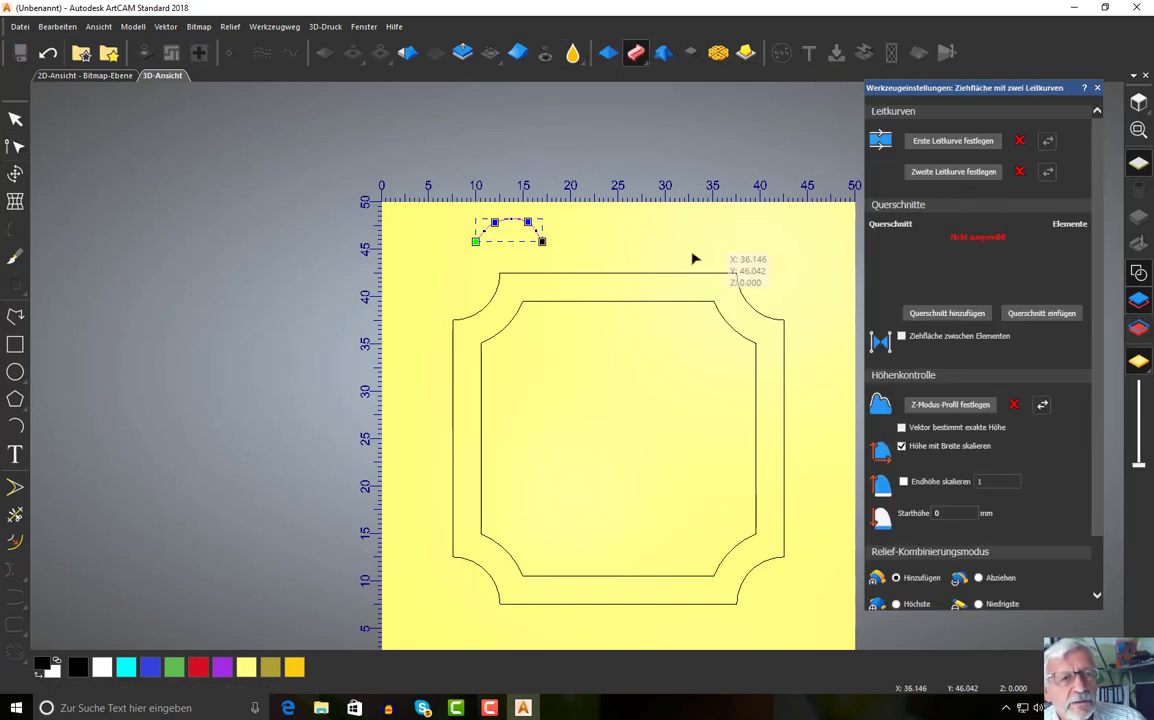
click(645, 276)
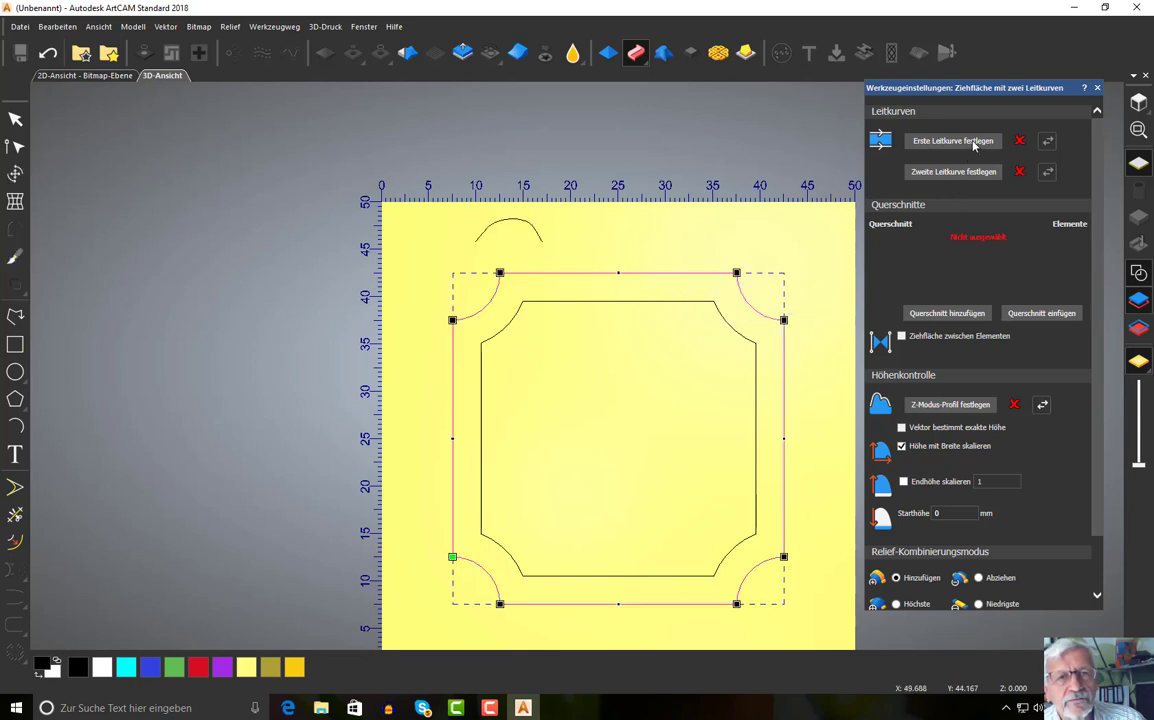
click(975, 144)
click(657, 302)
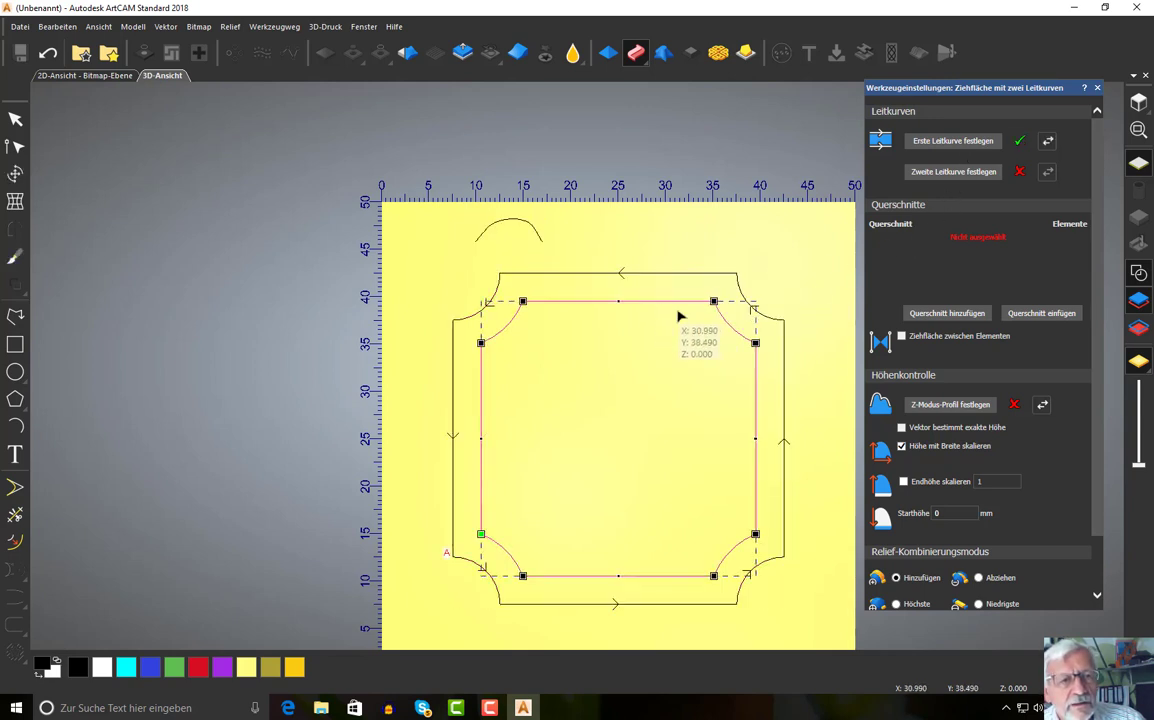
click(955, 174)
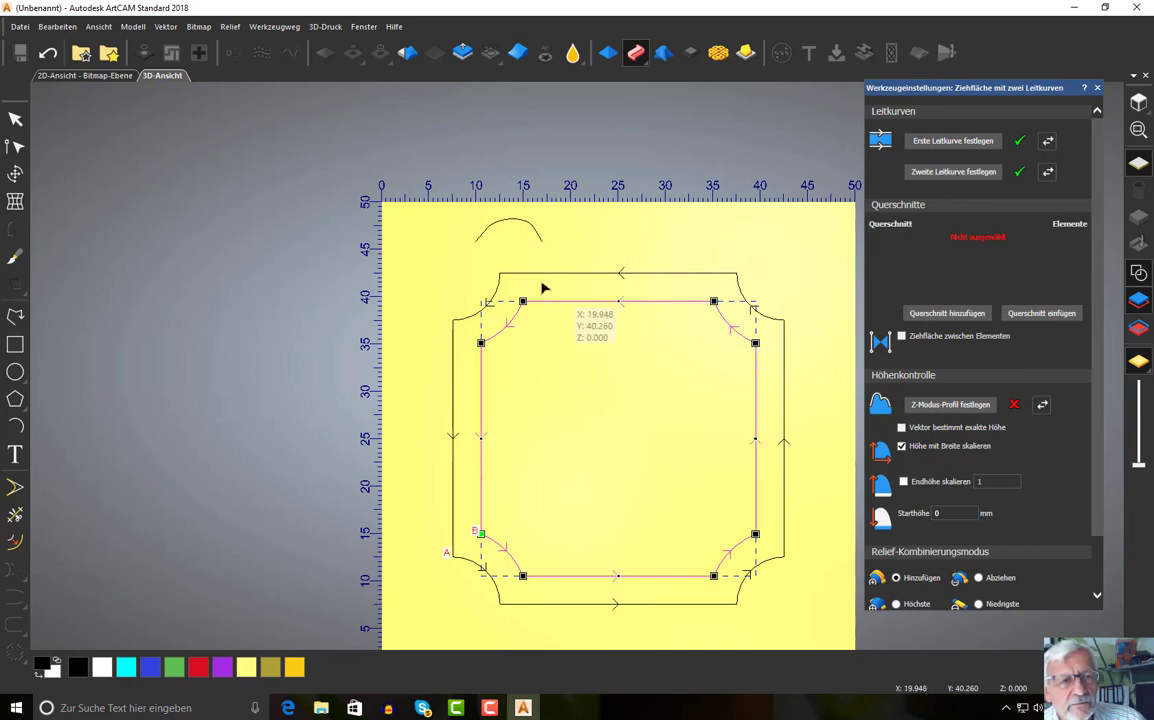
click(538, 233)
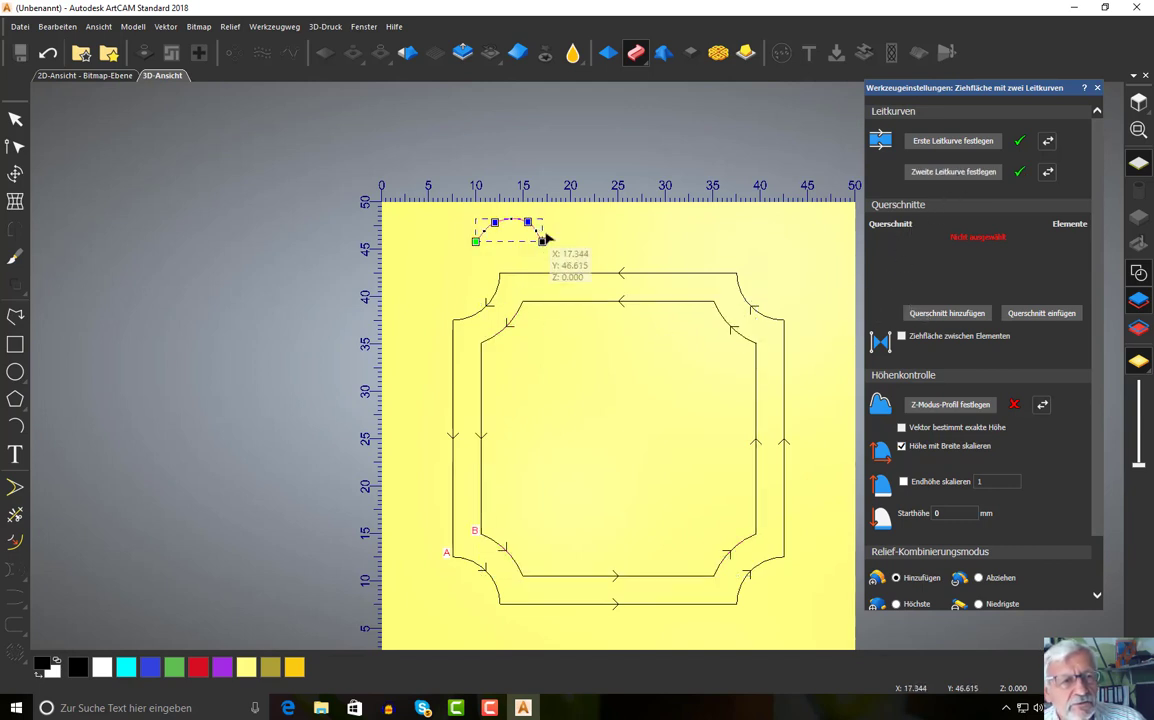
click(984, 314)
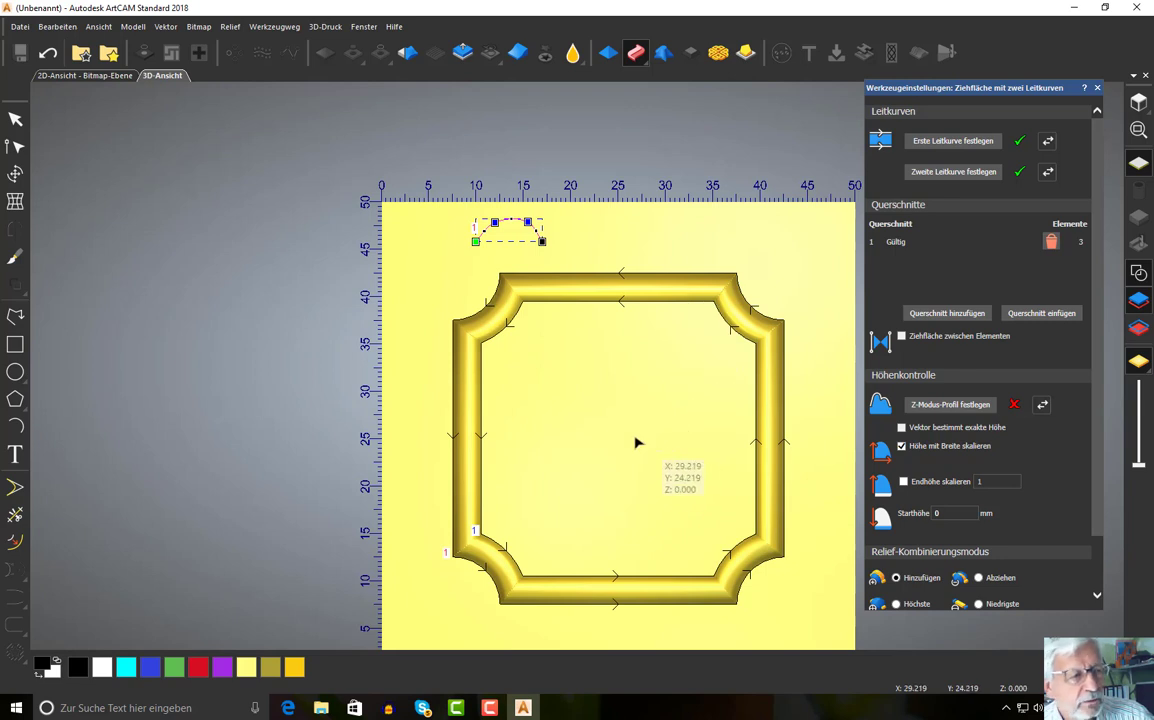
click(15, 455)
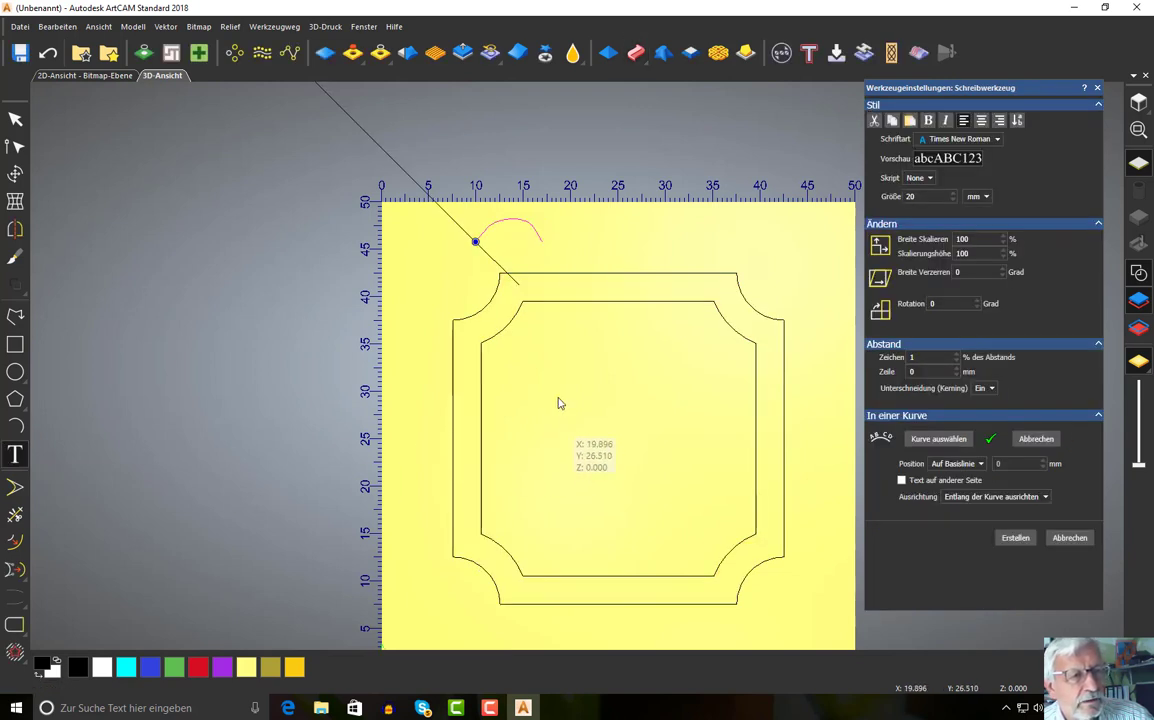
click(473, 241)
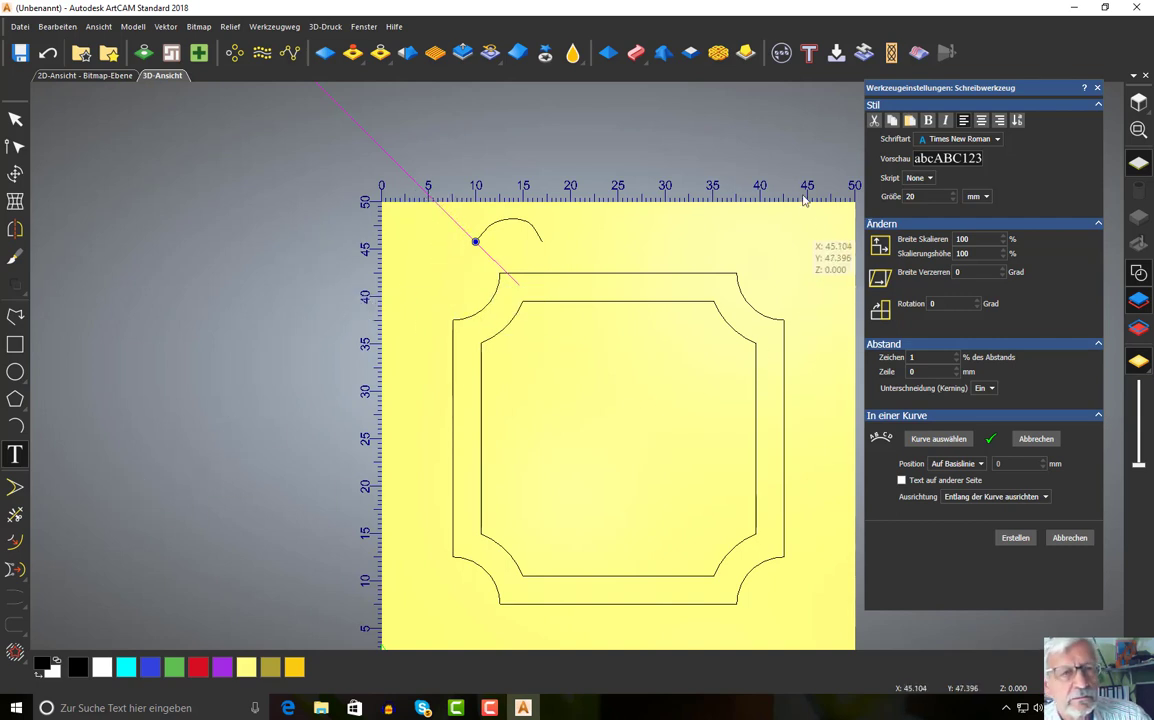
click(15, 119)
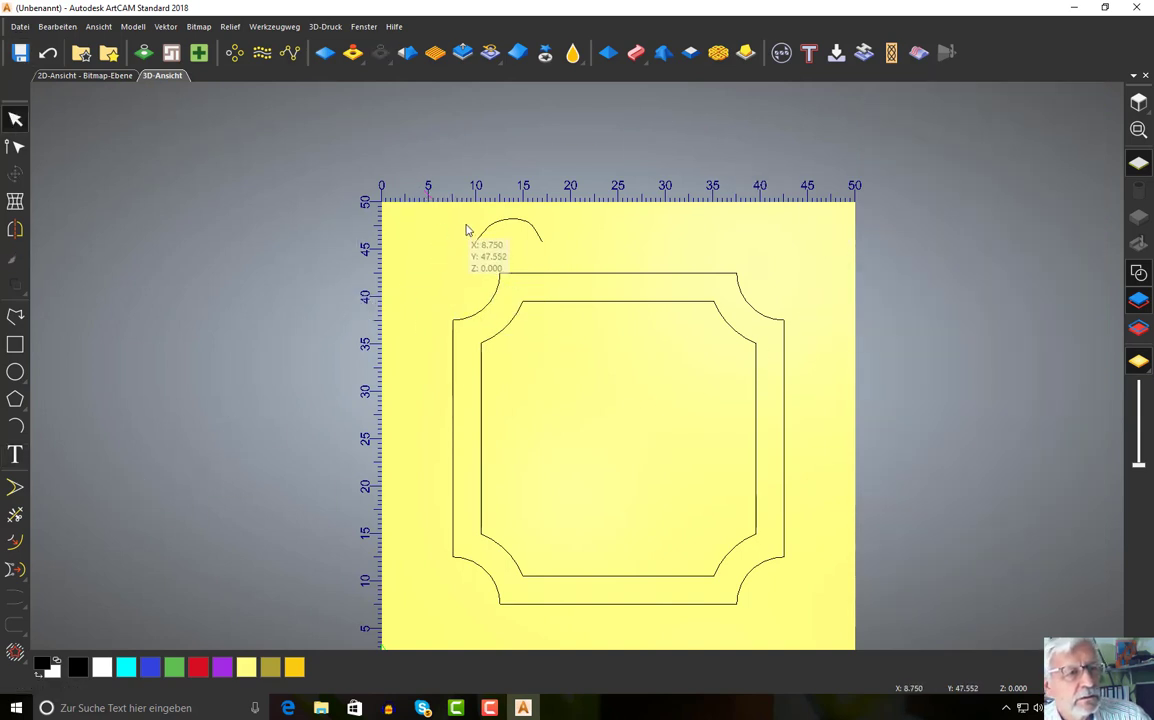
click(15, 456)
click(578, 441)
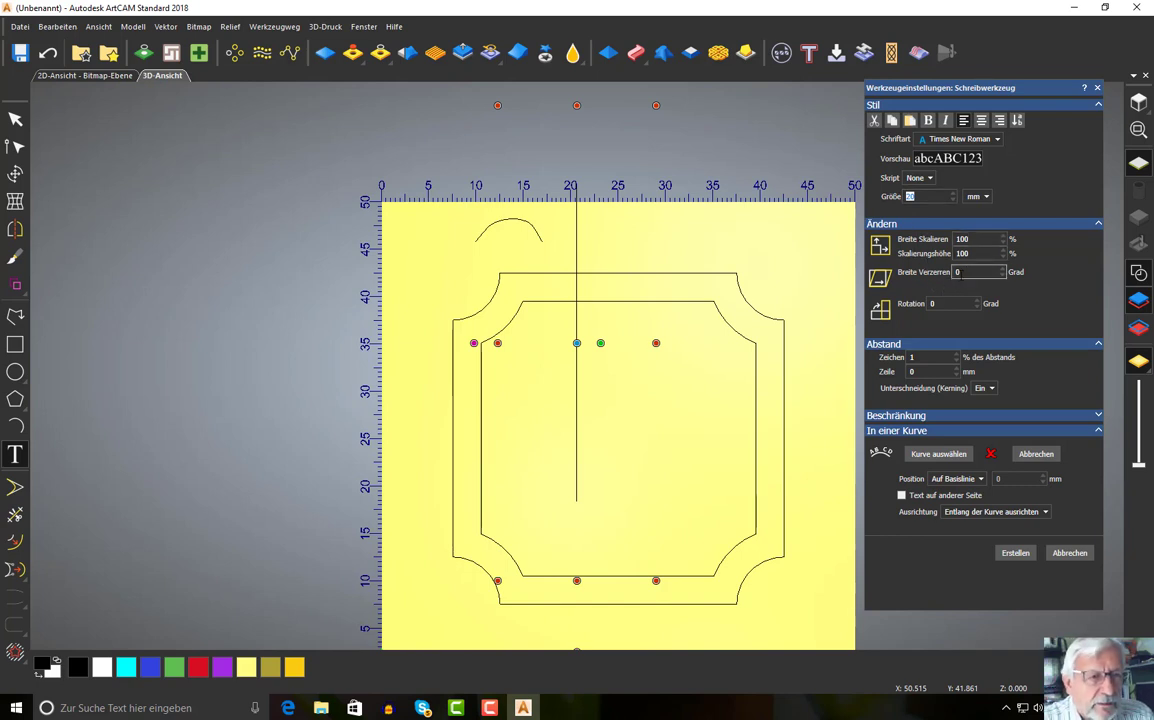
click(953, 455)
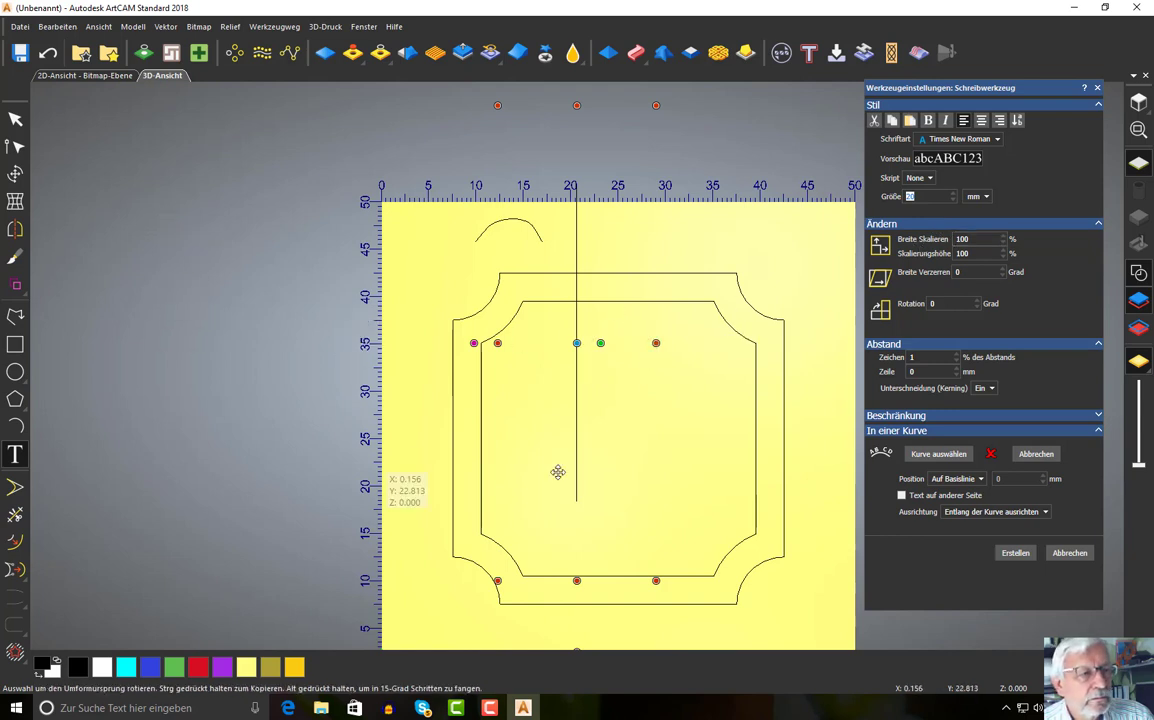
click(15, 119)
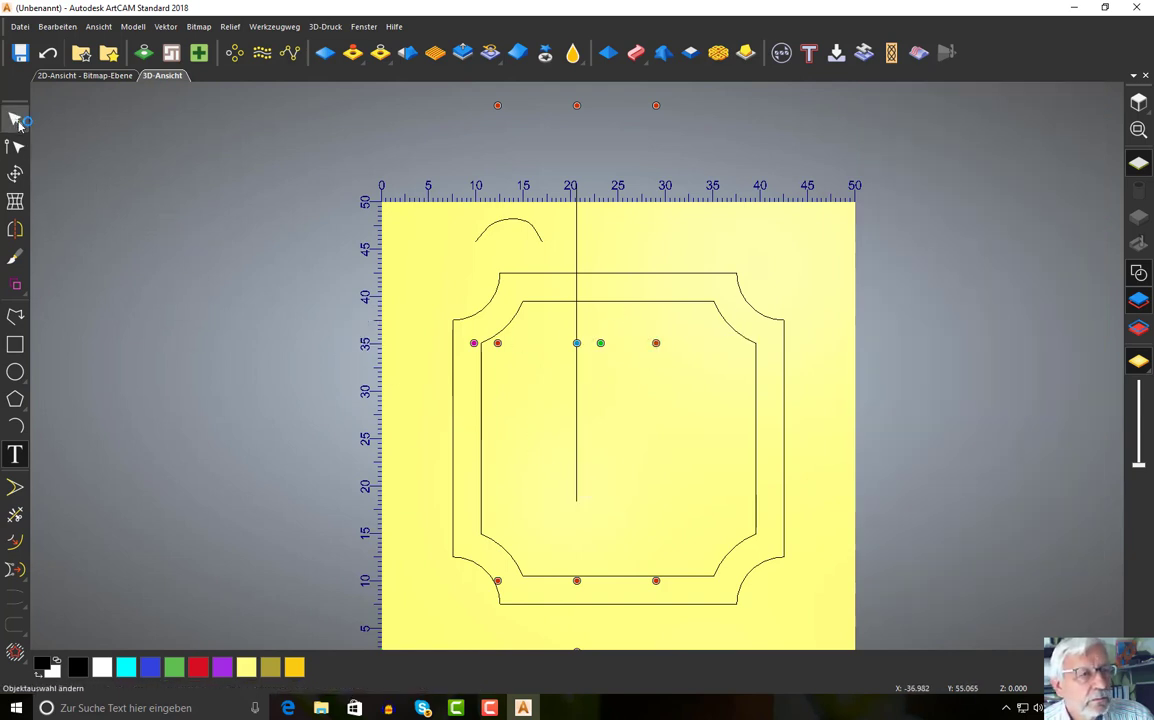
Create the letter K as 20 mm Times New Roman text and move it inside the inner notched square
click(15, 454)
click(545, 427)
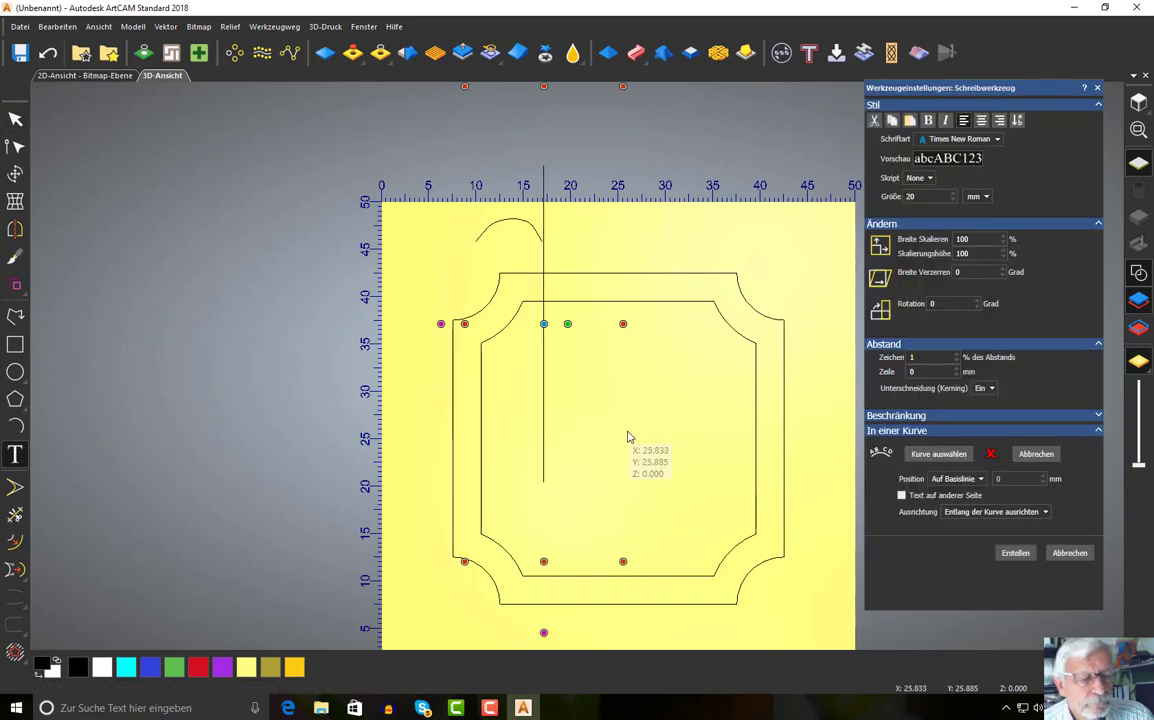
text(K)
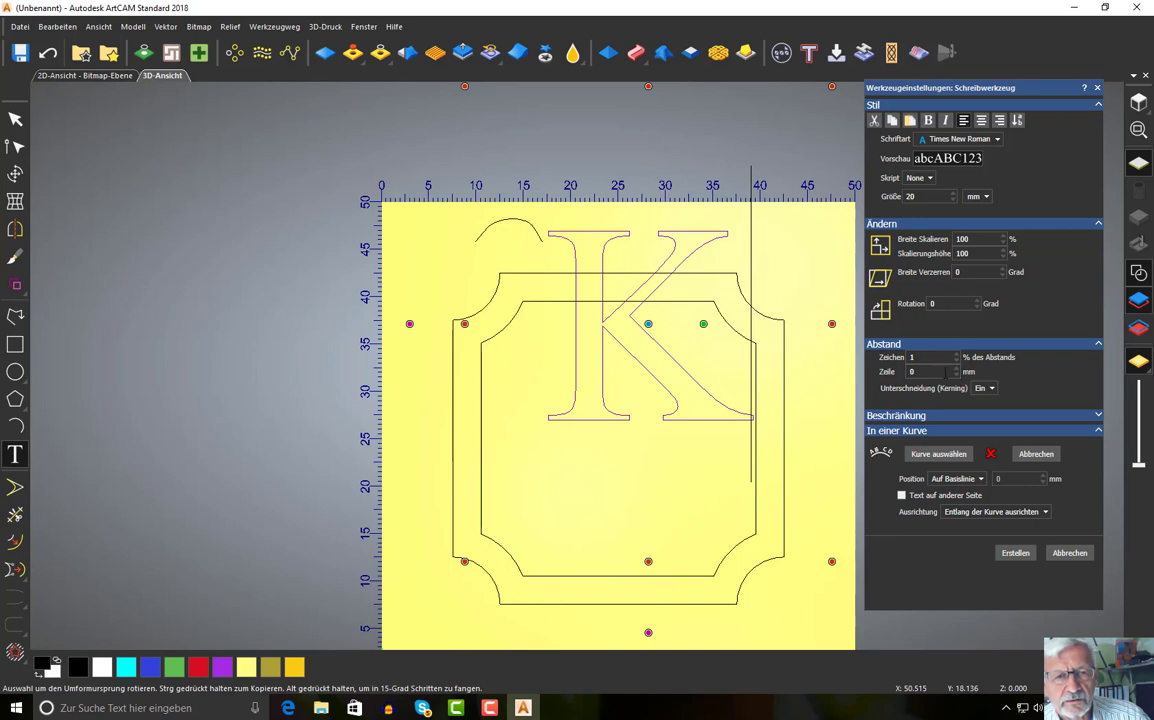
click(1020, 555)
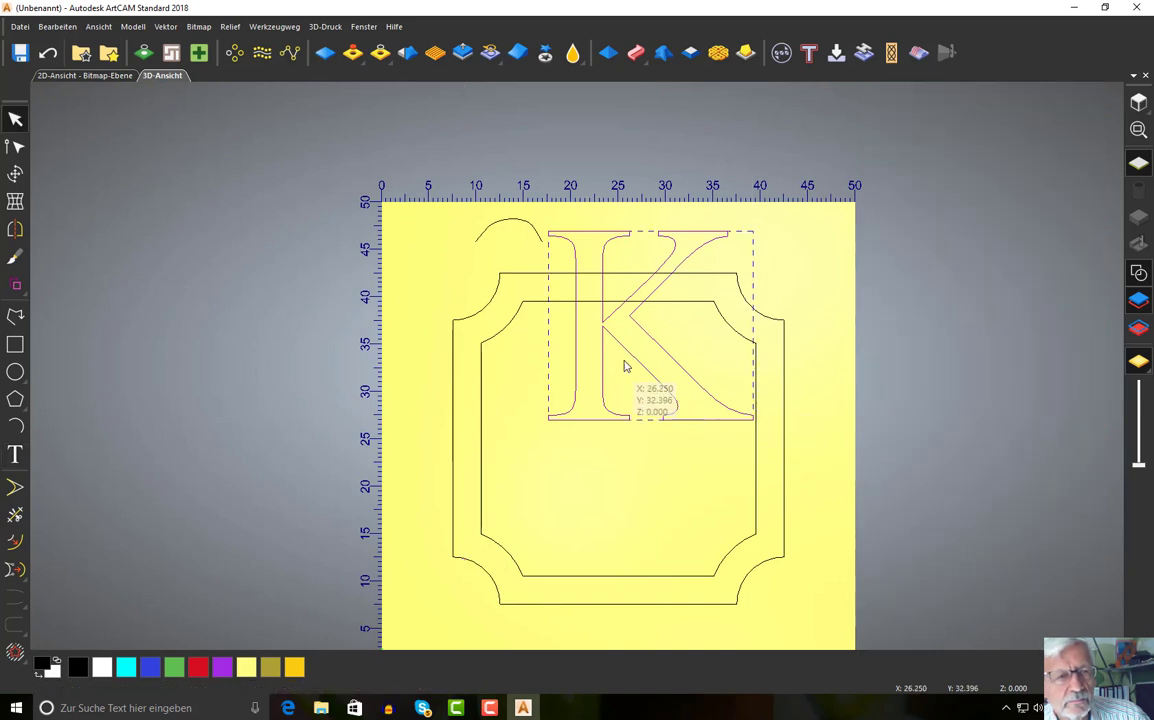
drag(641, 366, 626, 471)
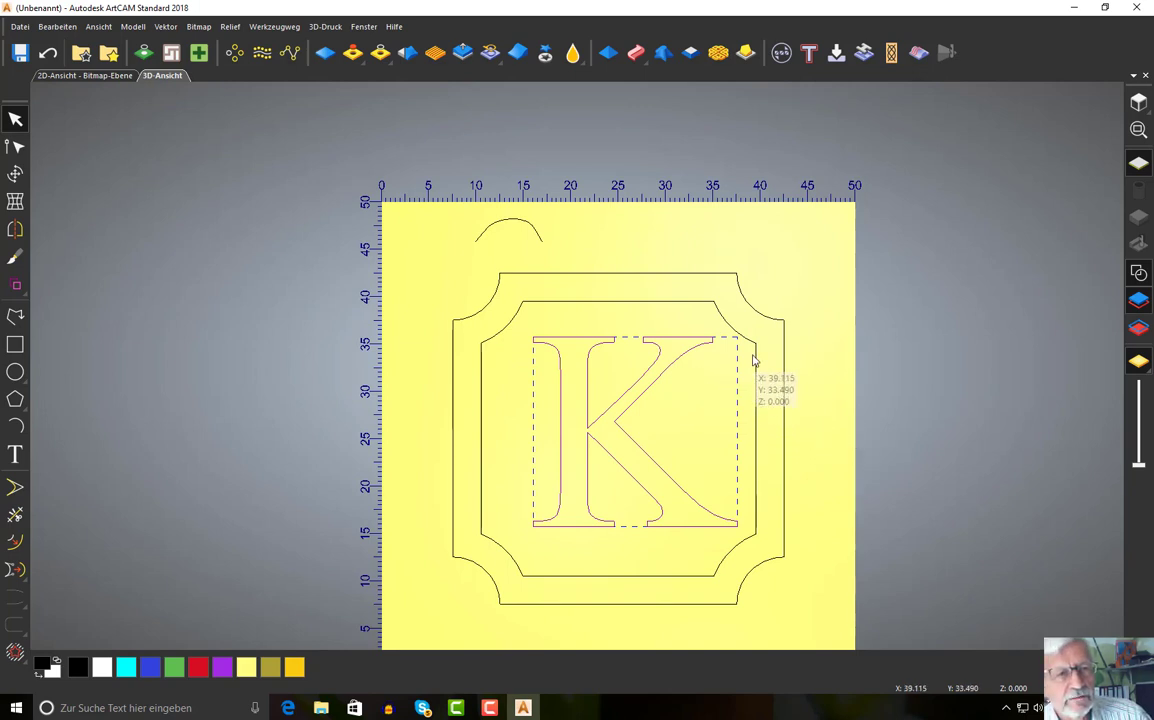
Raise the letter K as a relief with a round 45-degree profile, no height limit and a 1 mm start height
click(1140, 103)
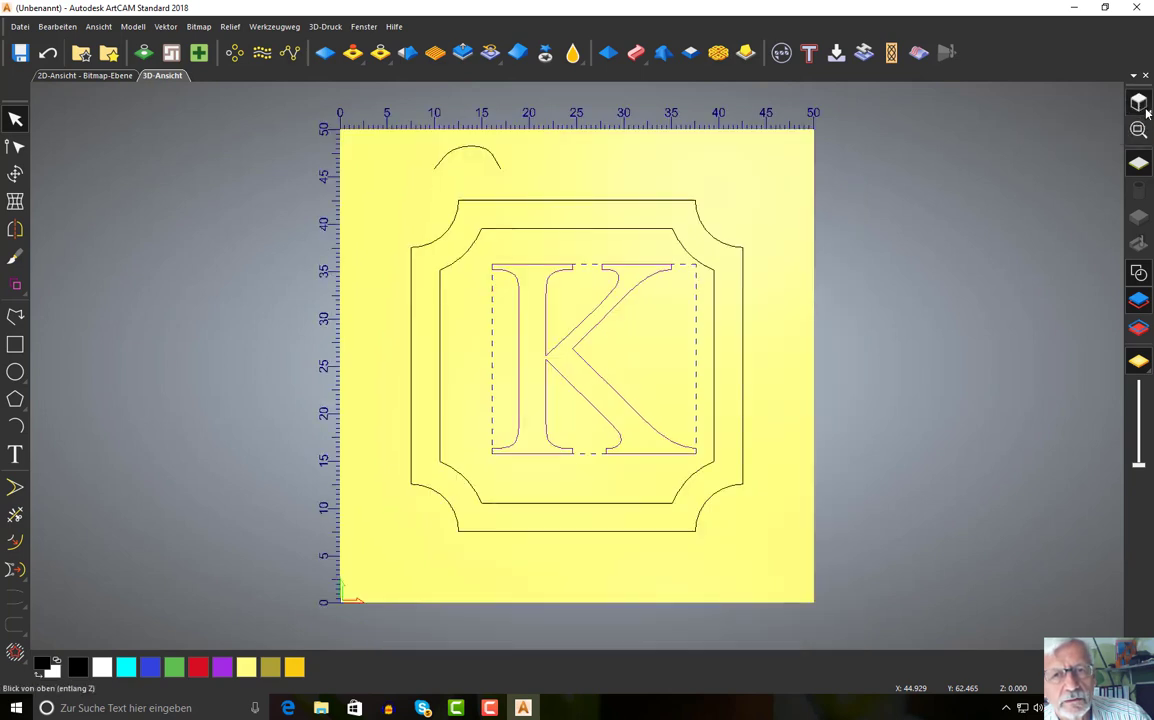
mouse_move(1147, 113)
click(1109, 103)
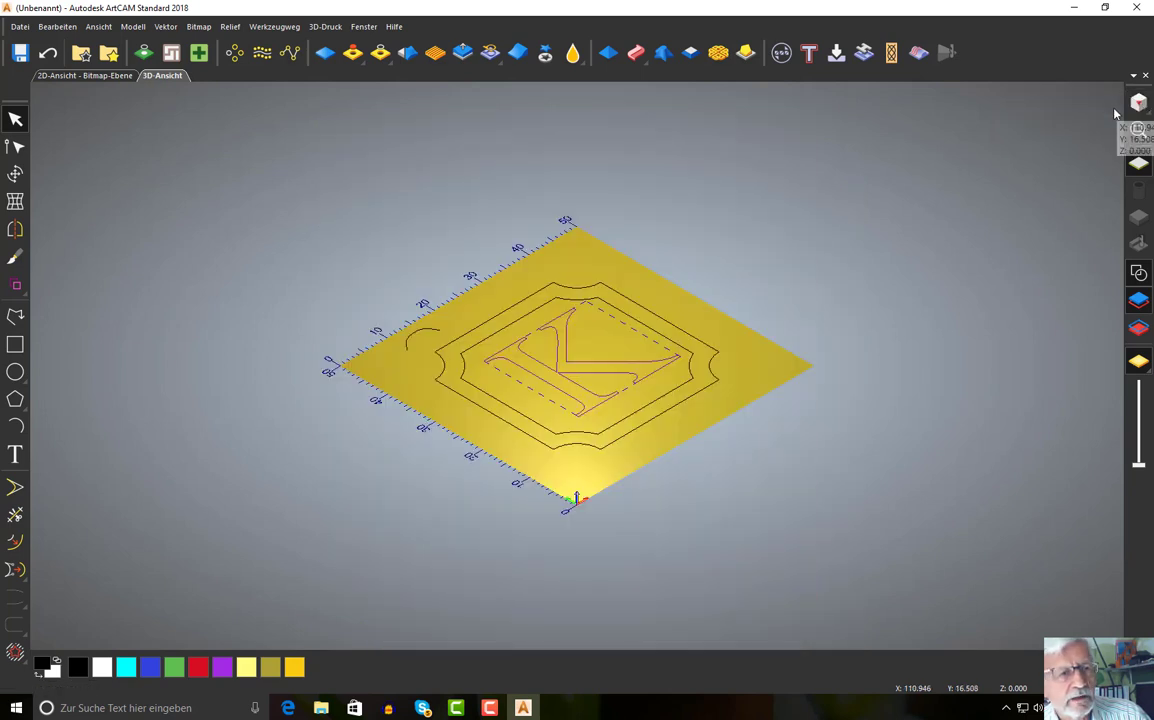
click(608, 55)
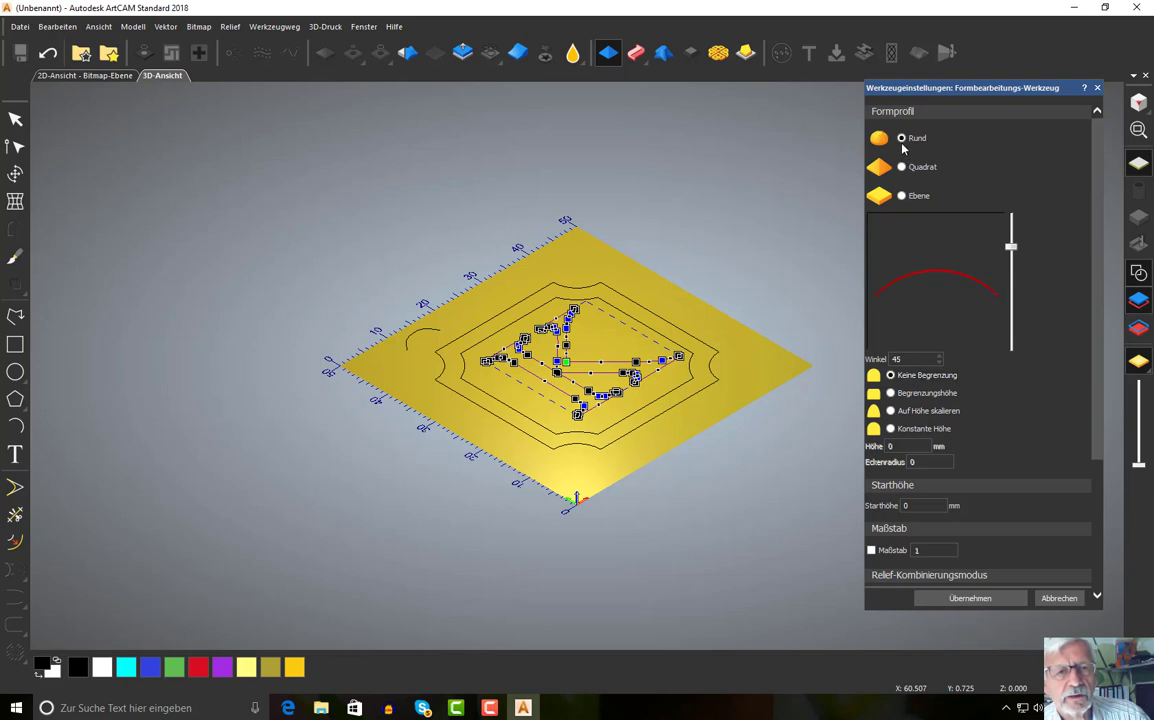
scroll(583, 362, up, 2)
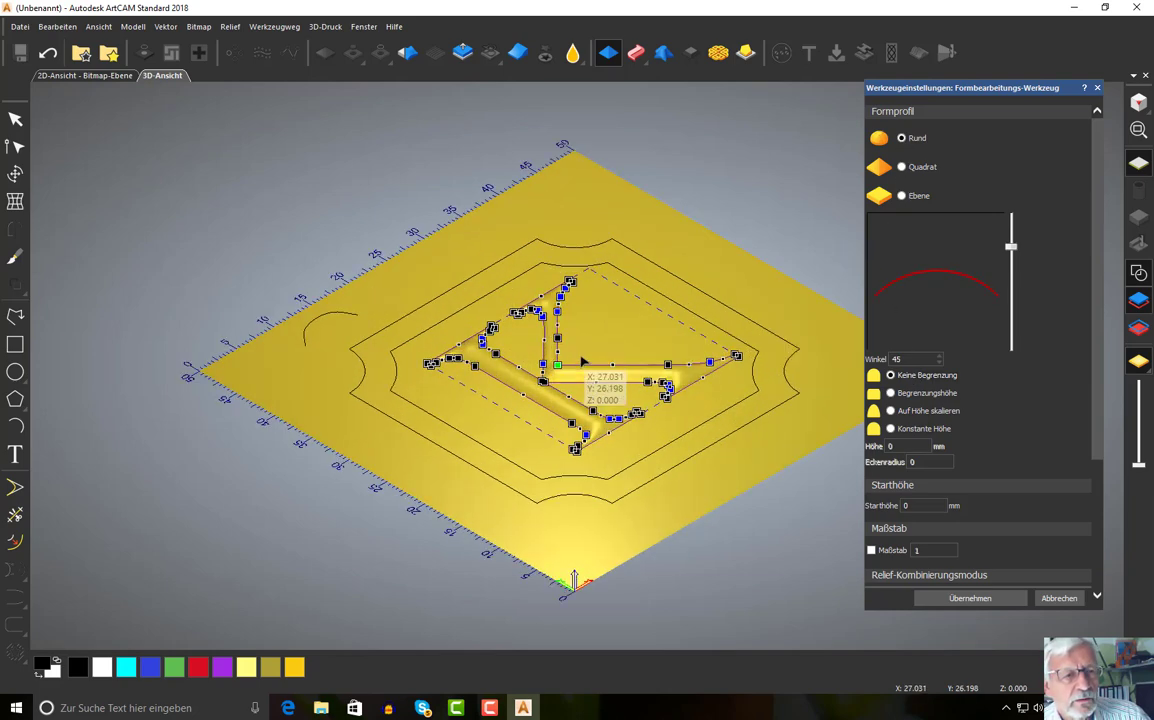
scroll(583, 362, up, 2)
scroll(583, 362, down, 2)
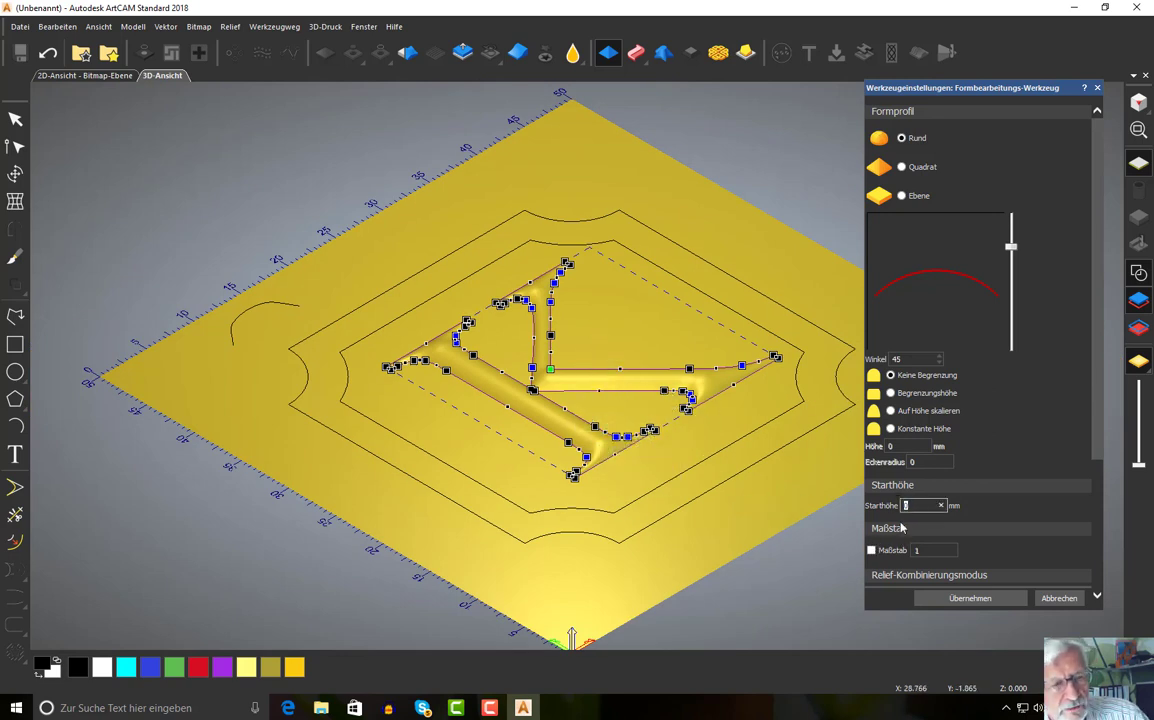
text(1)
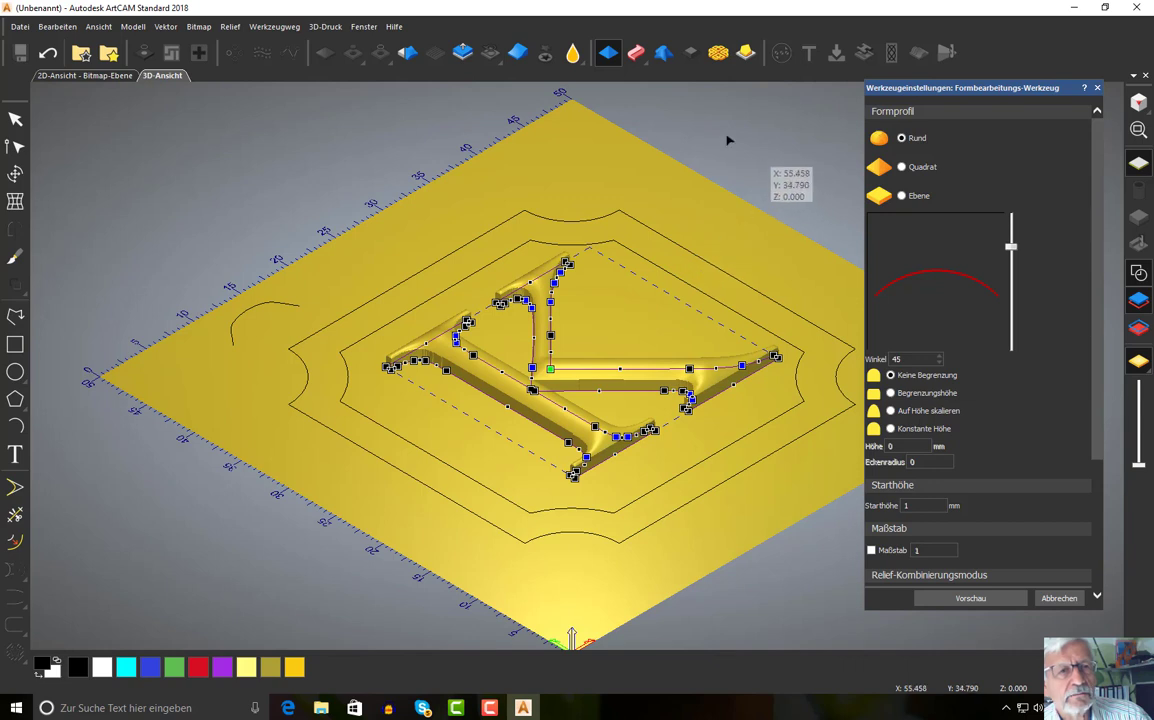
Start a two-rail sweep with the outer notched square as first rail and the inner one as second rail
click(638, 58)
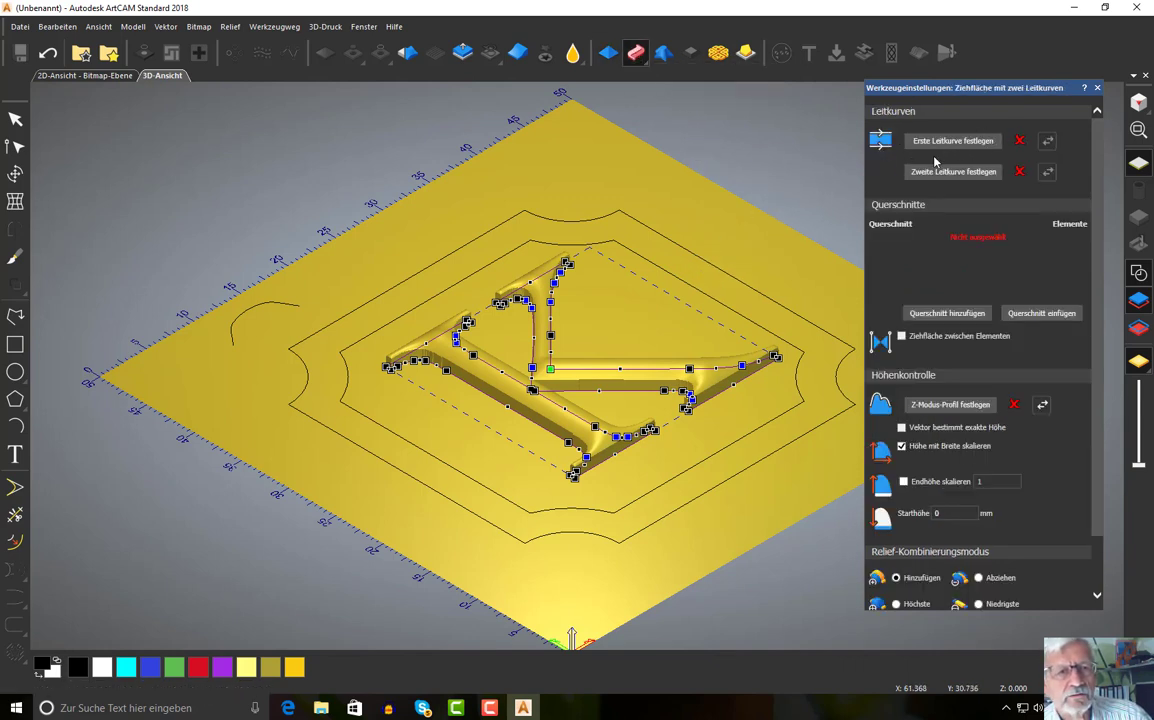
click(697, 293)
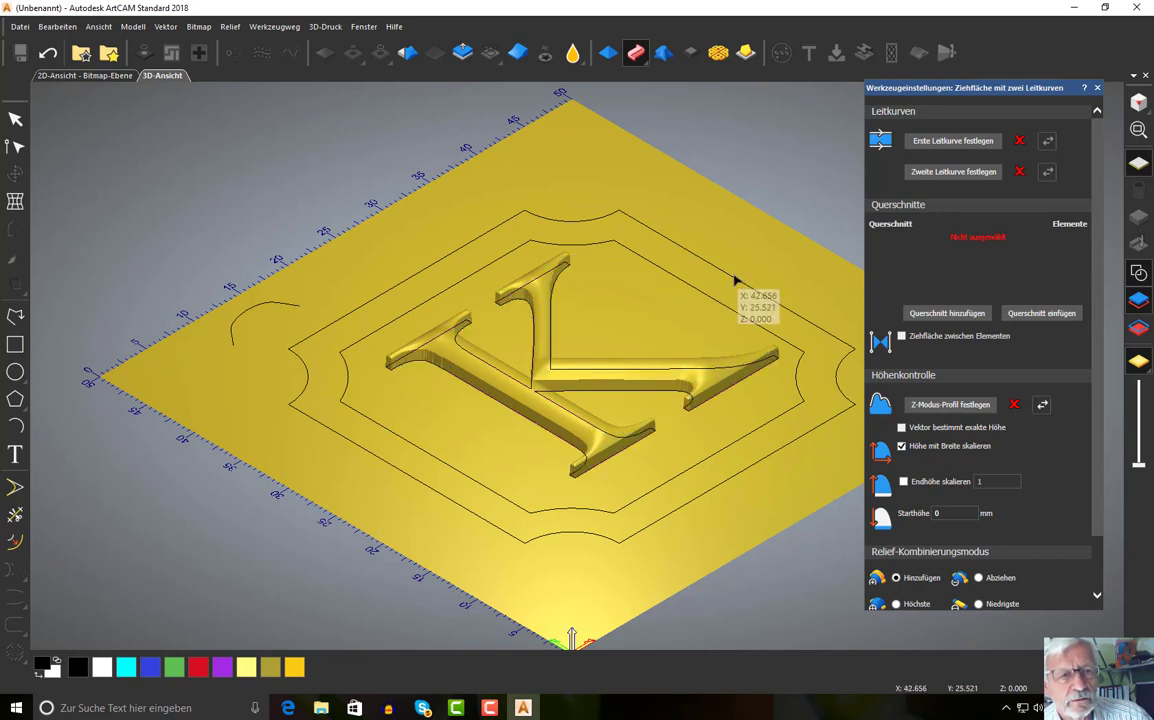
click(737, 283)
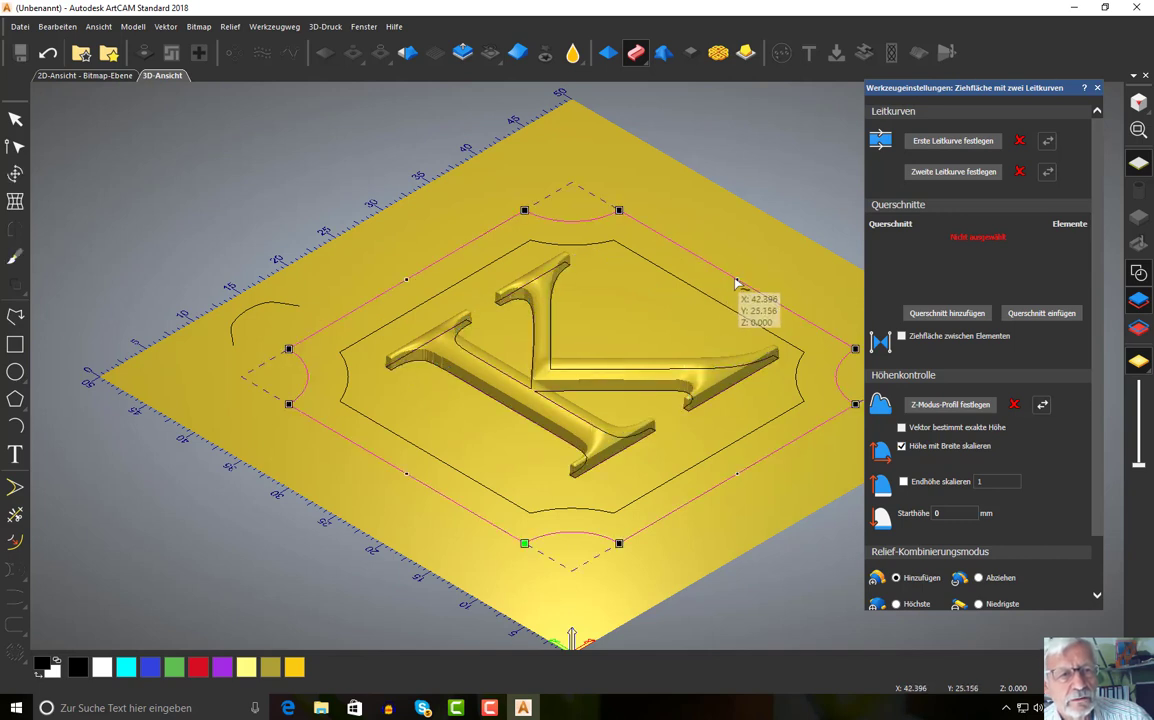
click(984, 146)
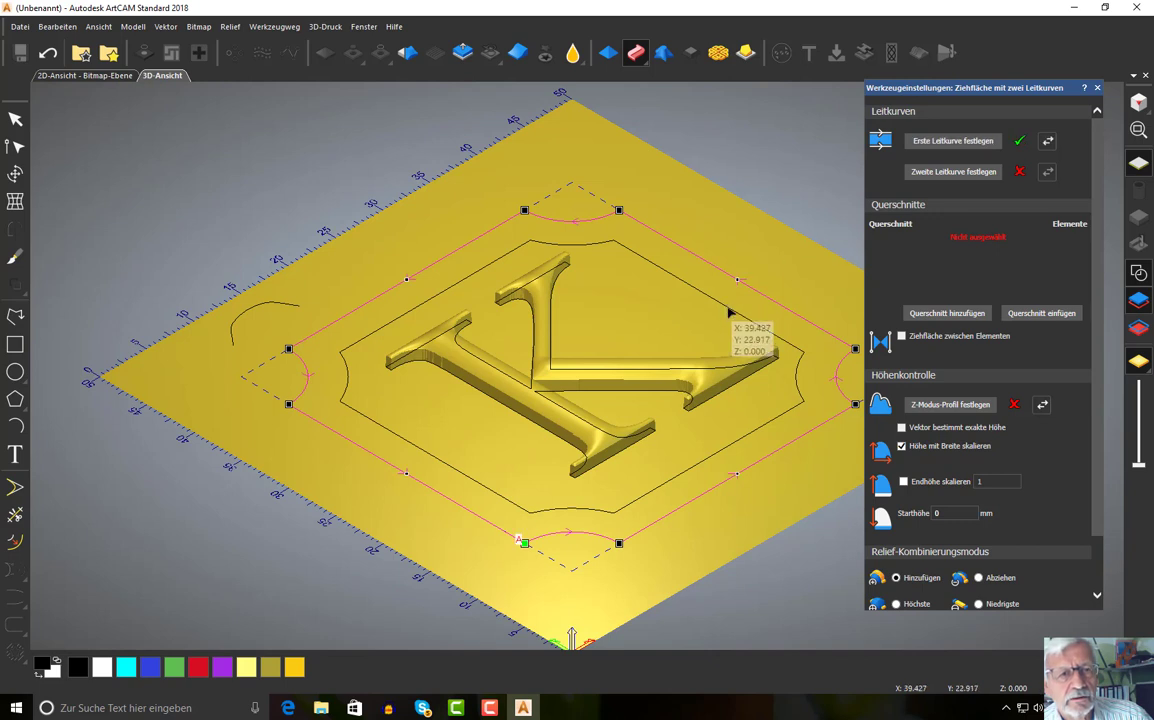
click(730, 311)
click(955, 172)
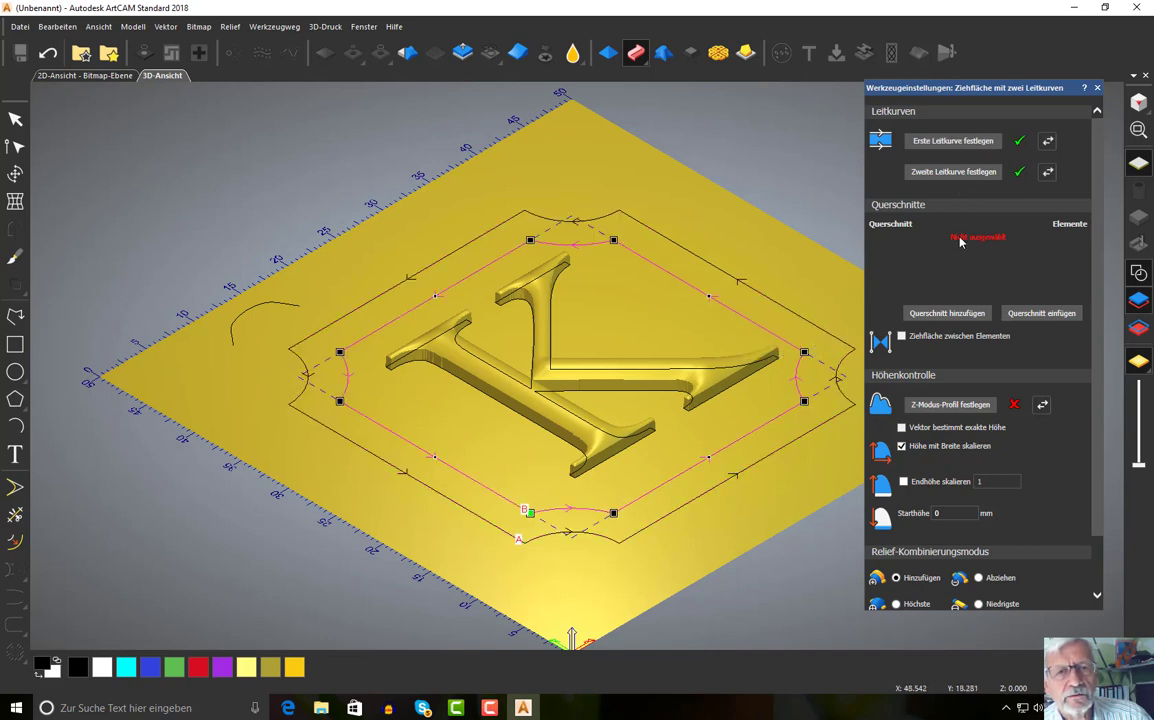
Try the arch vector as the cross-section of the two-rail sweep
click(299, 309)
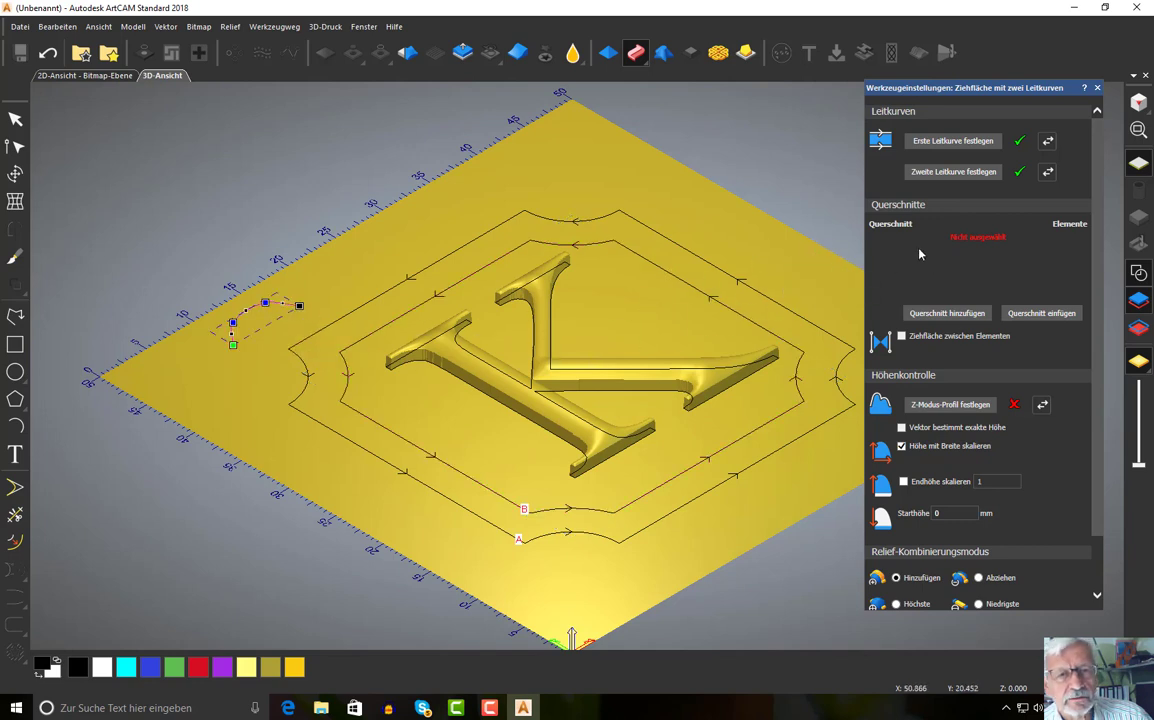
click(922, 314)
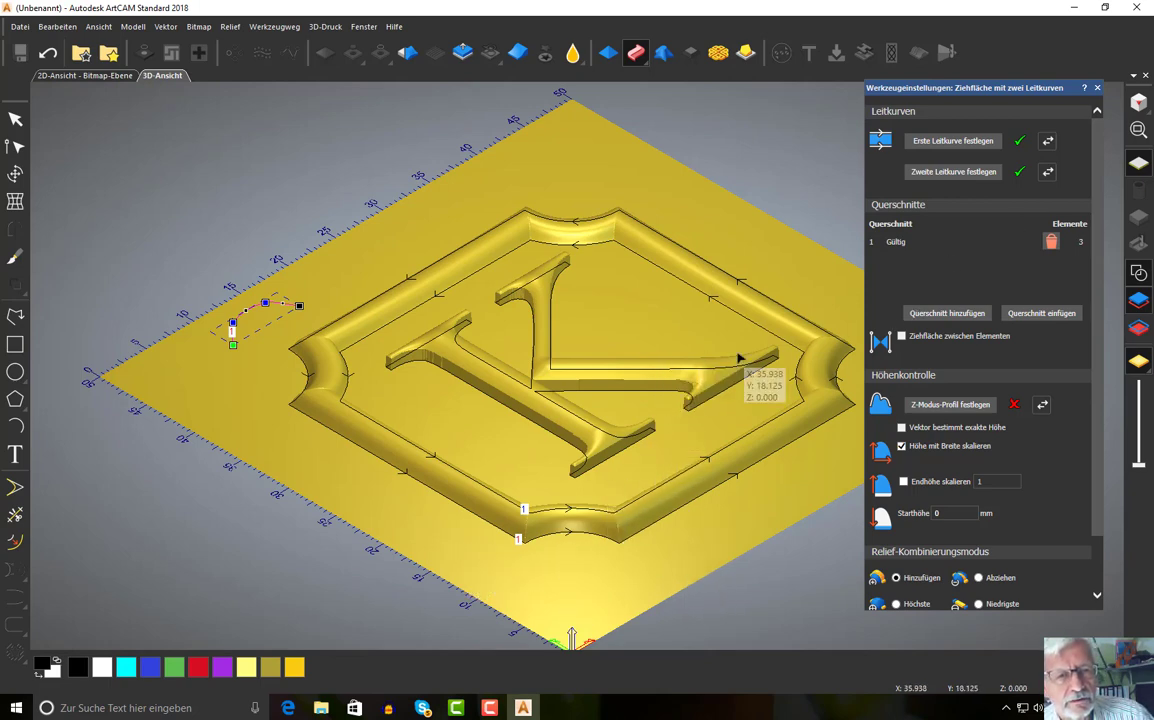
scroll(790, 555, down, 1)
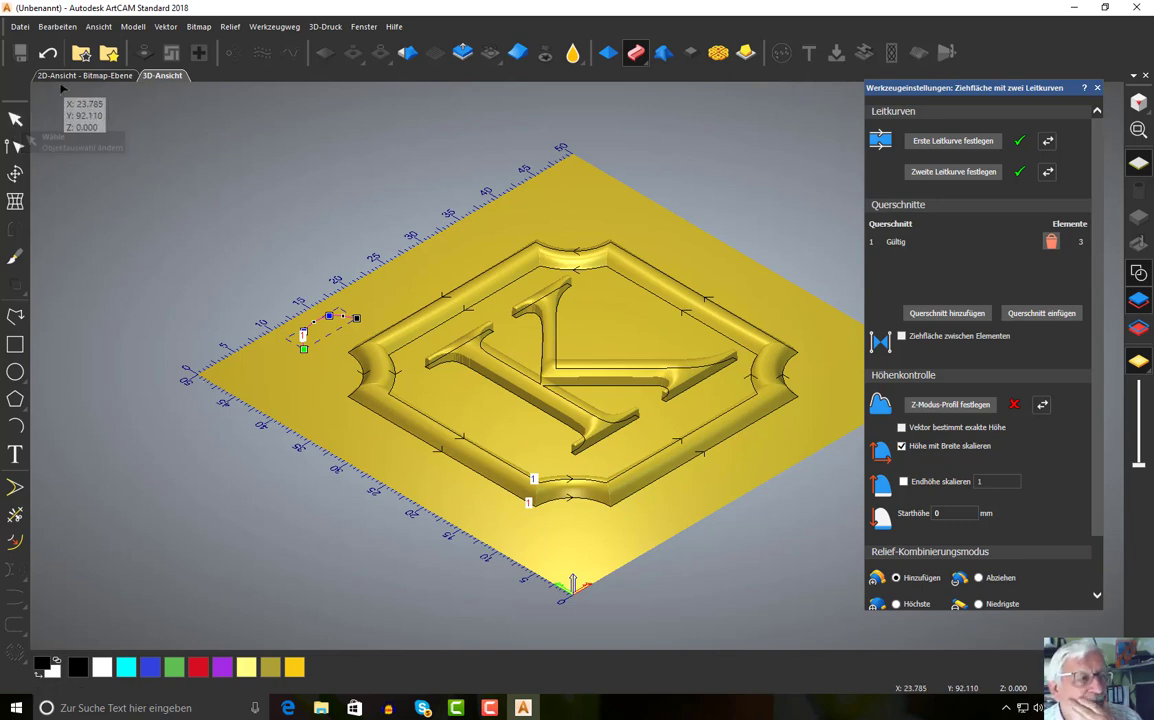
click(15, 120)
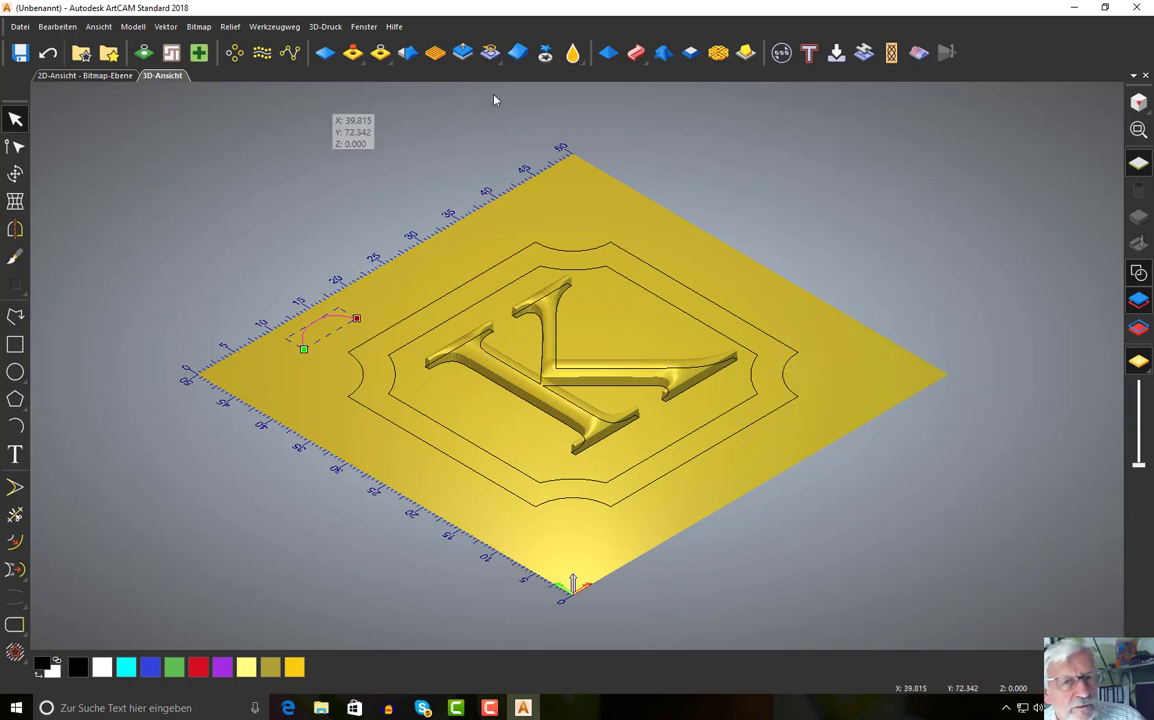
Start a new two-rail sweep, setting the outer notched square as first rail and the inner notched square as second rail
click(636, 52)
click(643, 90)
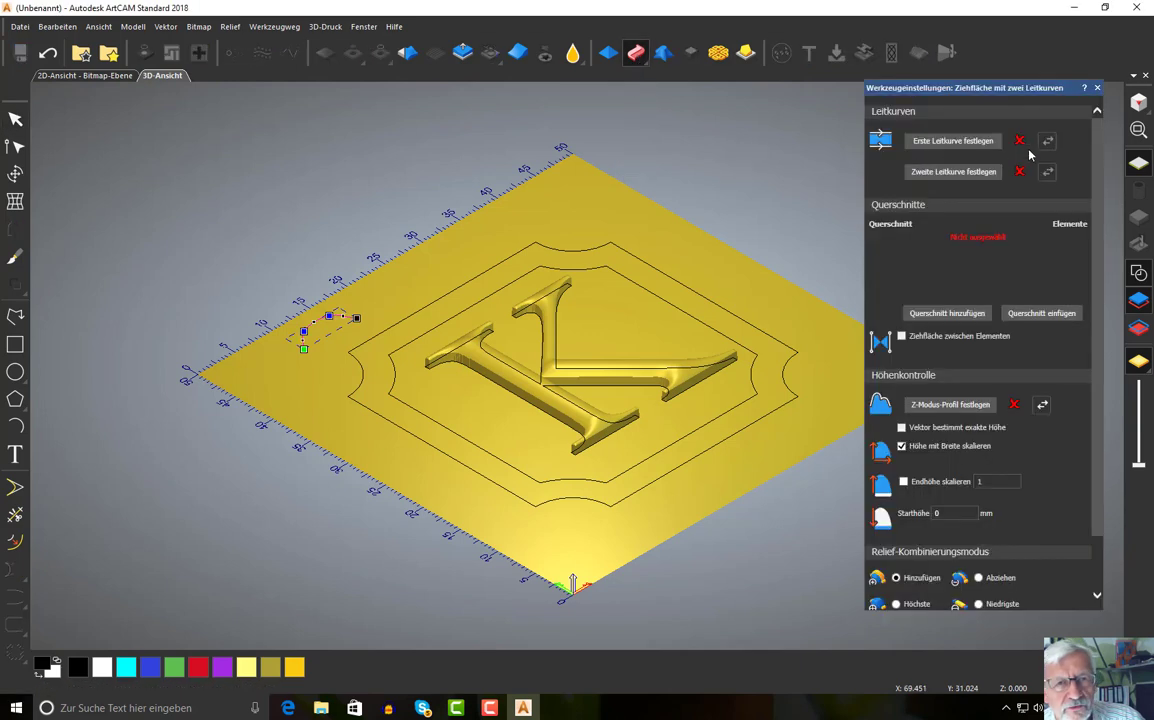
click(613, 247)
click(613, 247)
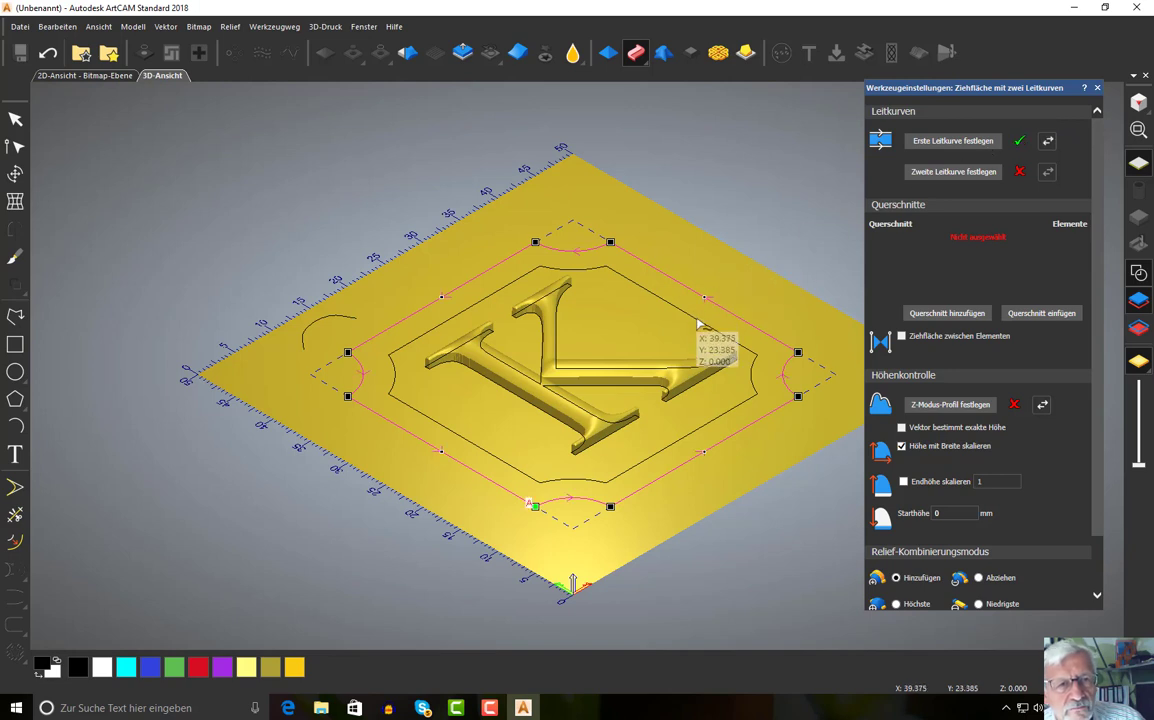
click(667, 286)
click(963, 176)
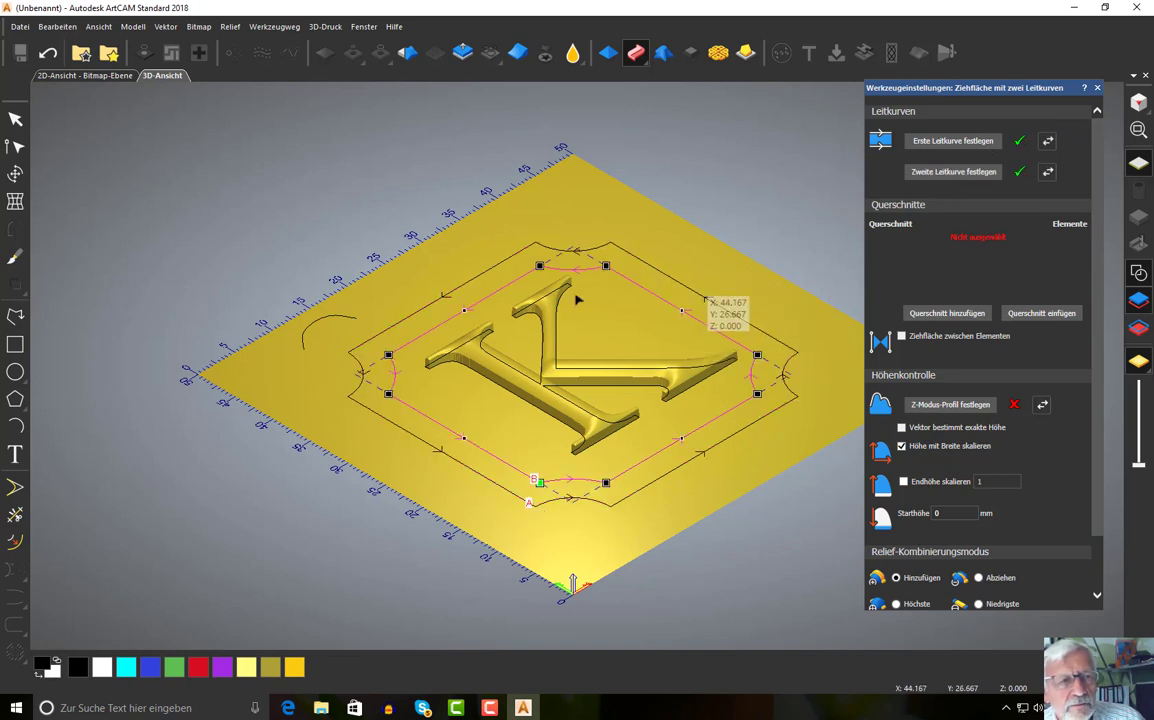
Add the arch vector as the sweep's cross-section and apply the frame to the relief in Hinzufügen (add) mode
click(347, 318)
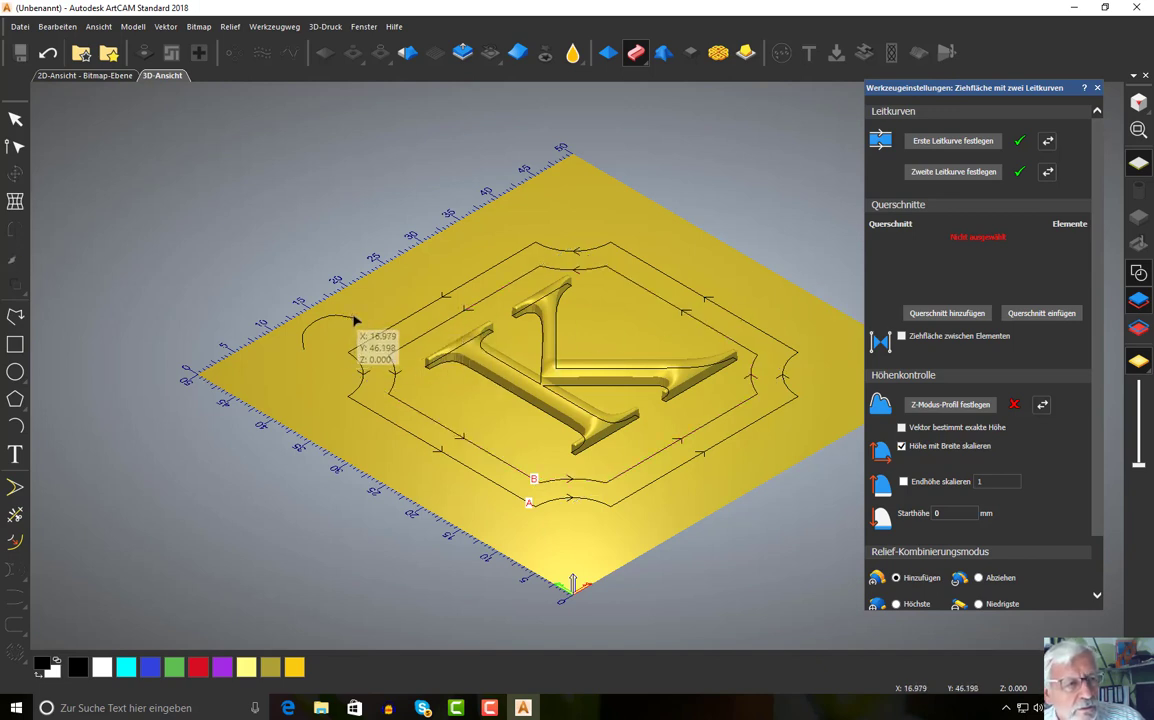
click(325, 317)
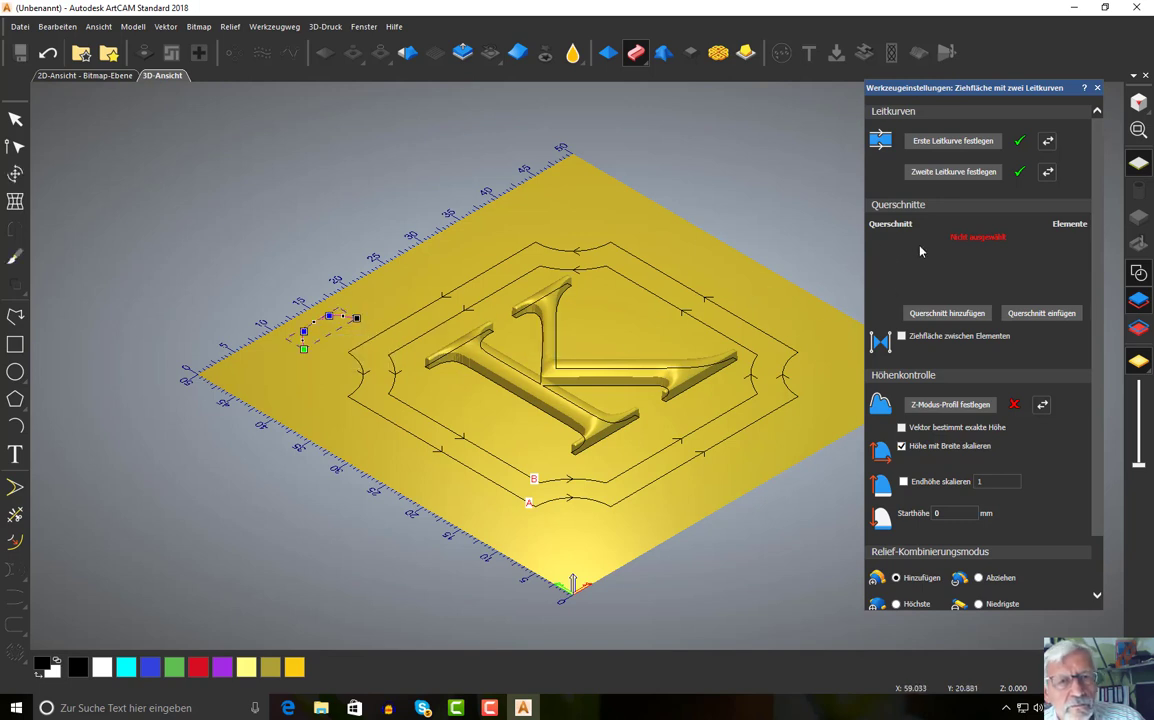
click(953, 316)
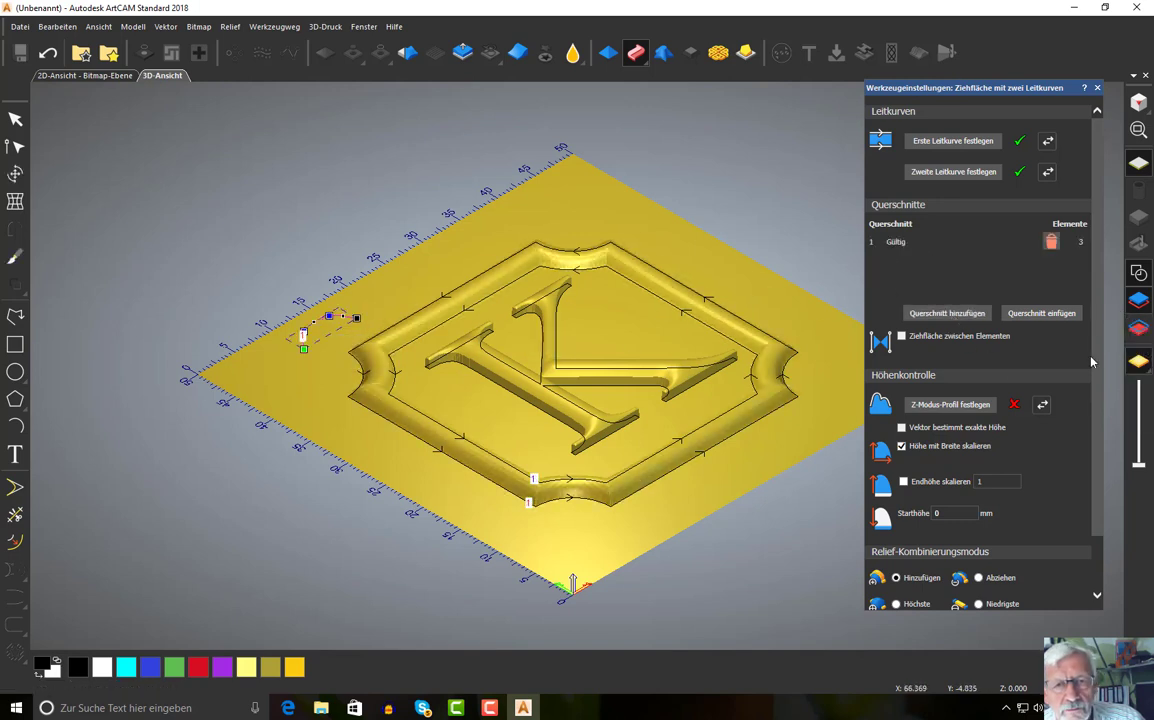
drag(1095, 364, 1100, 474)
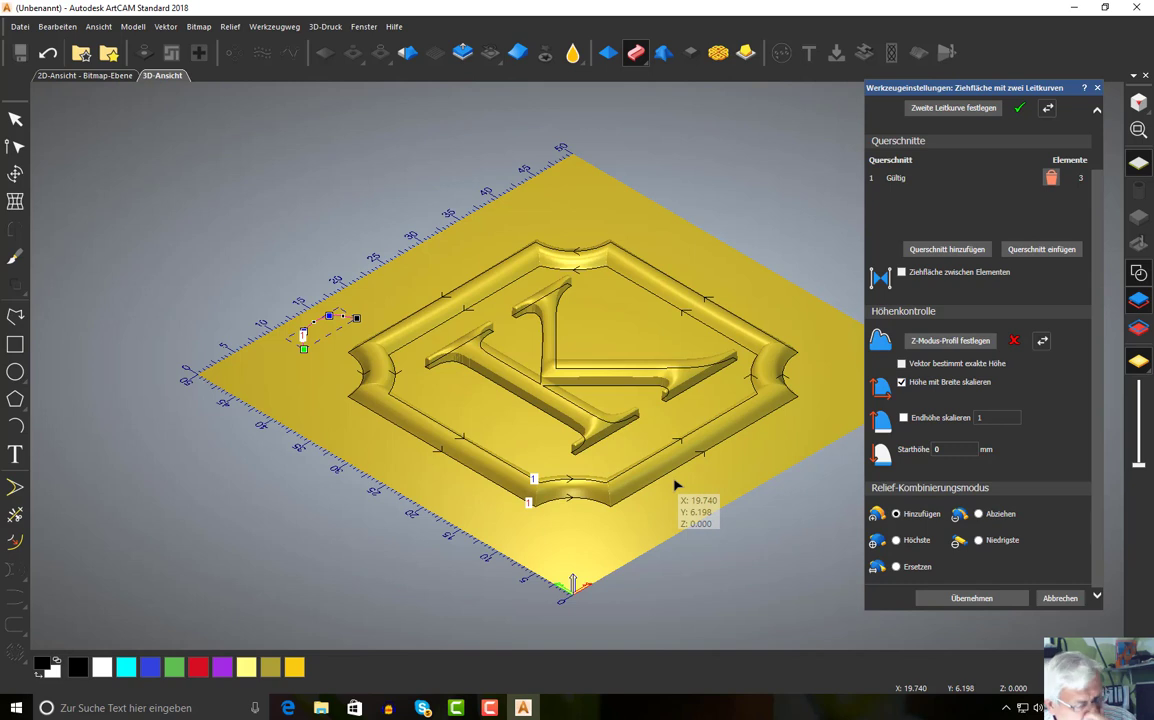
click(955, 598)
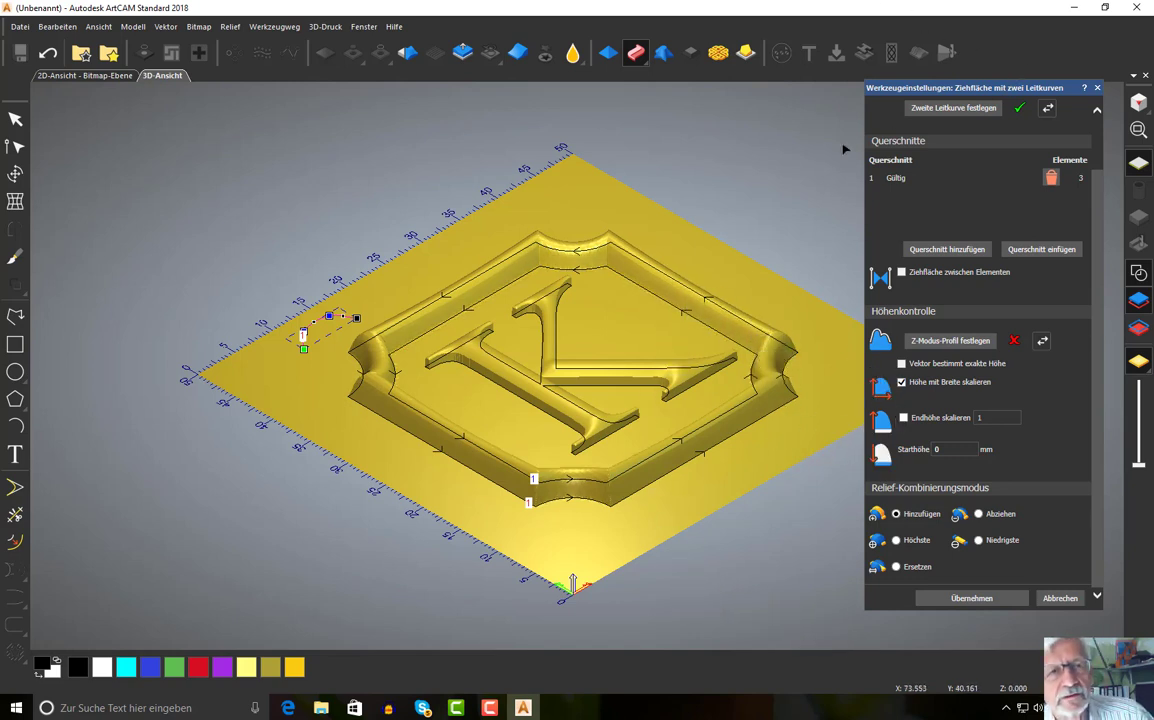
click(15, 119)
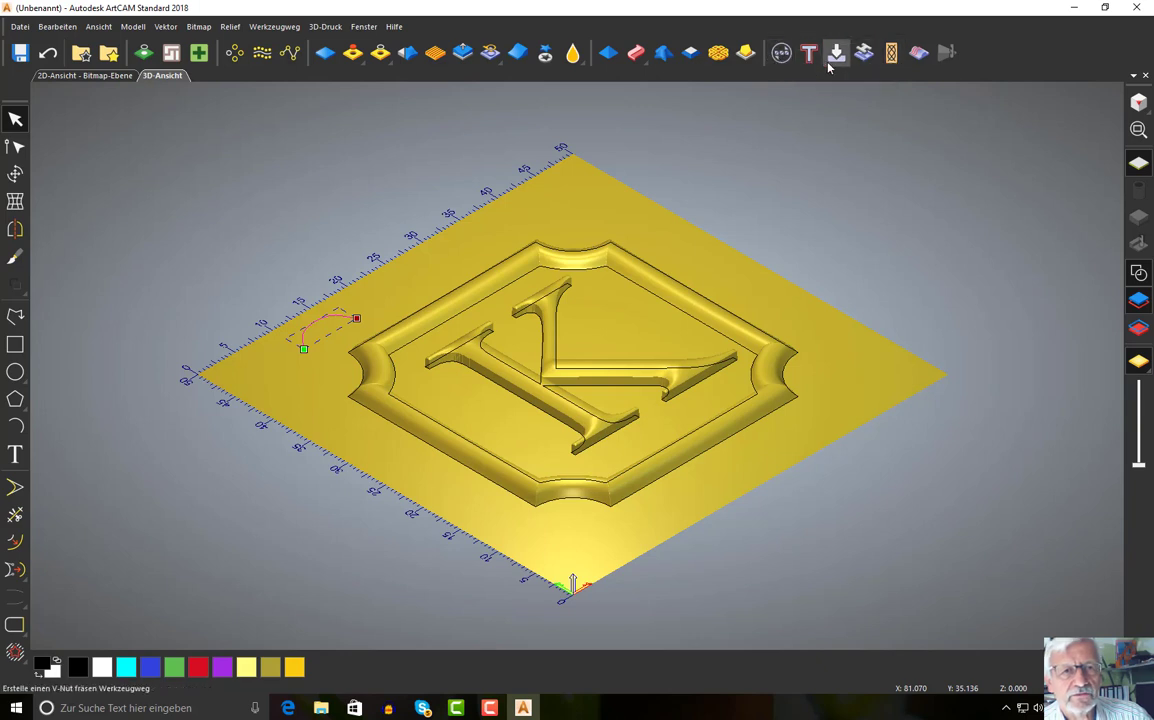
Start a relief machining toolpath and move its settings window clear of the plaque
click(921, 54)
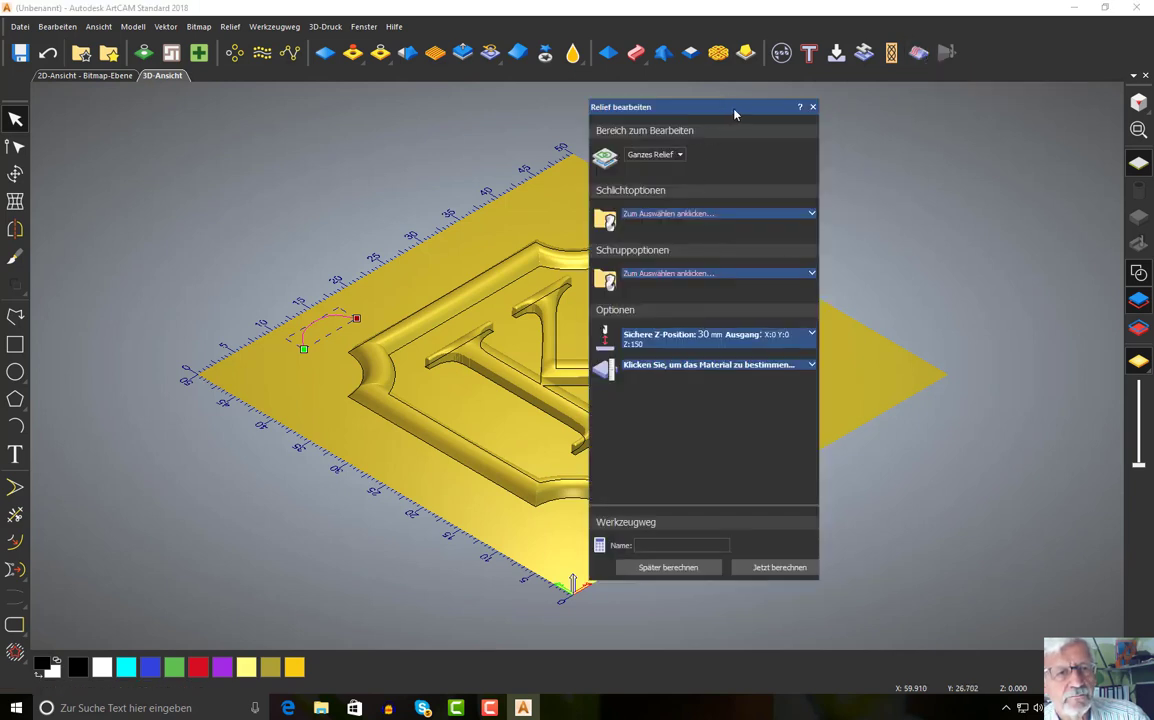
drag(734, 115, 968, 112)
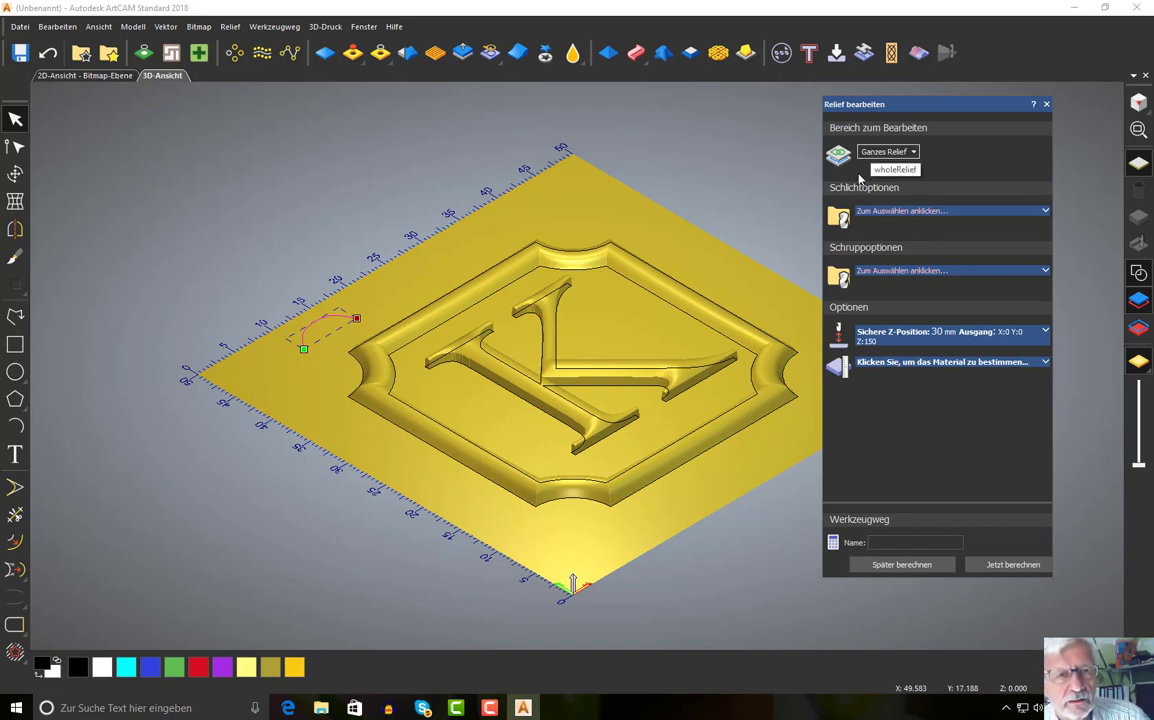
Try an automatic border (Automatischer Rand) on the inner vector with 0 mm offset as the machining area, and return to Ganzes Relief
click(887, 152)
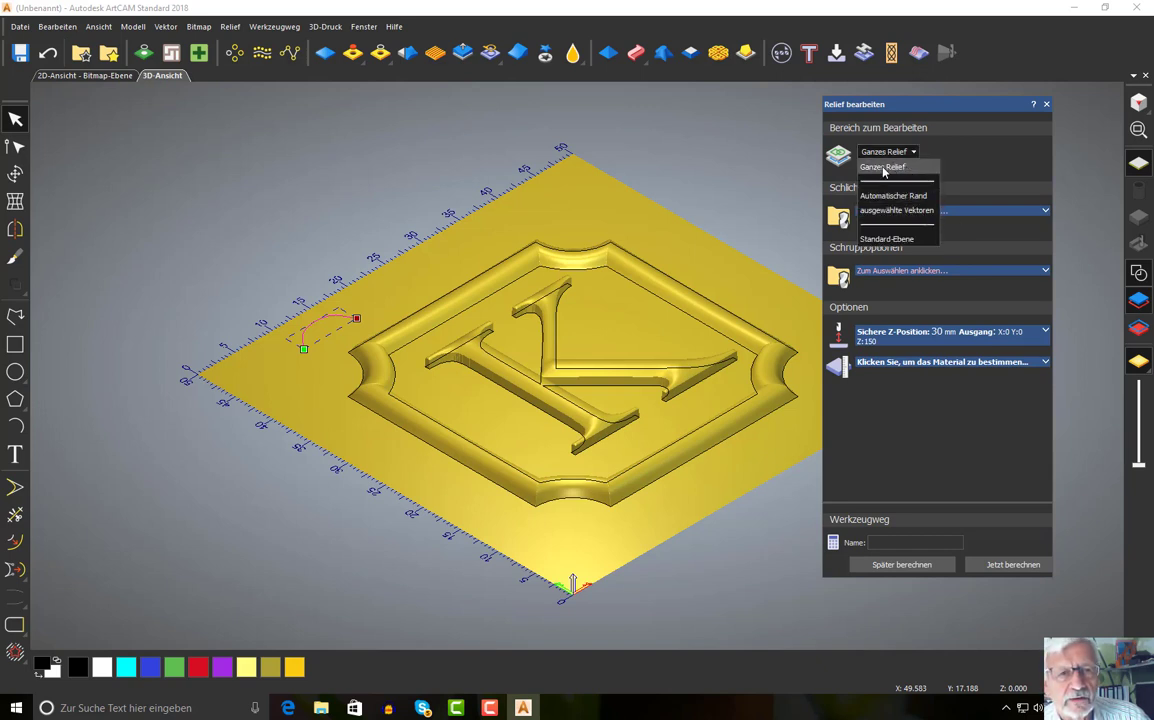
click(898, 198)
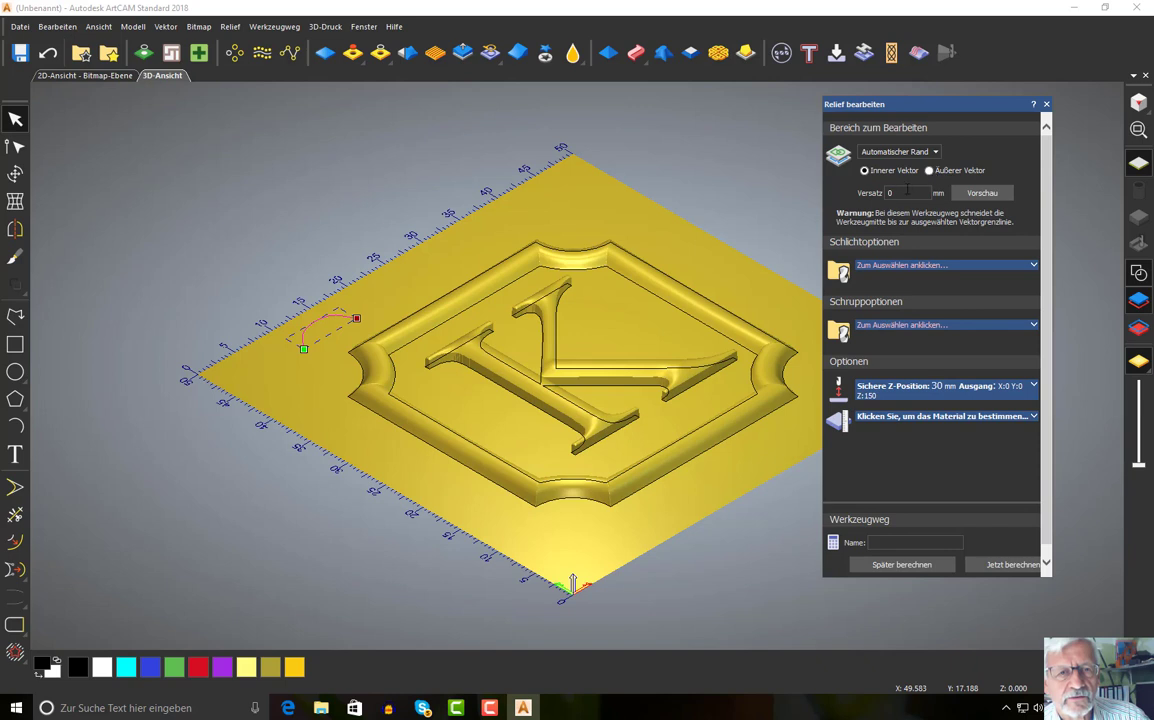
click(985, 193)
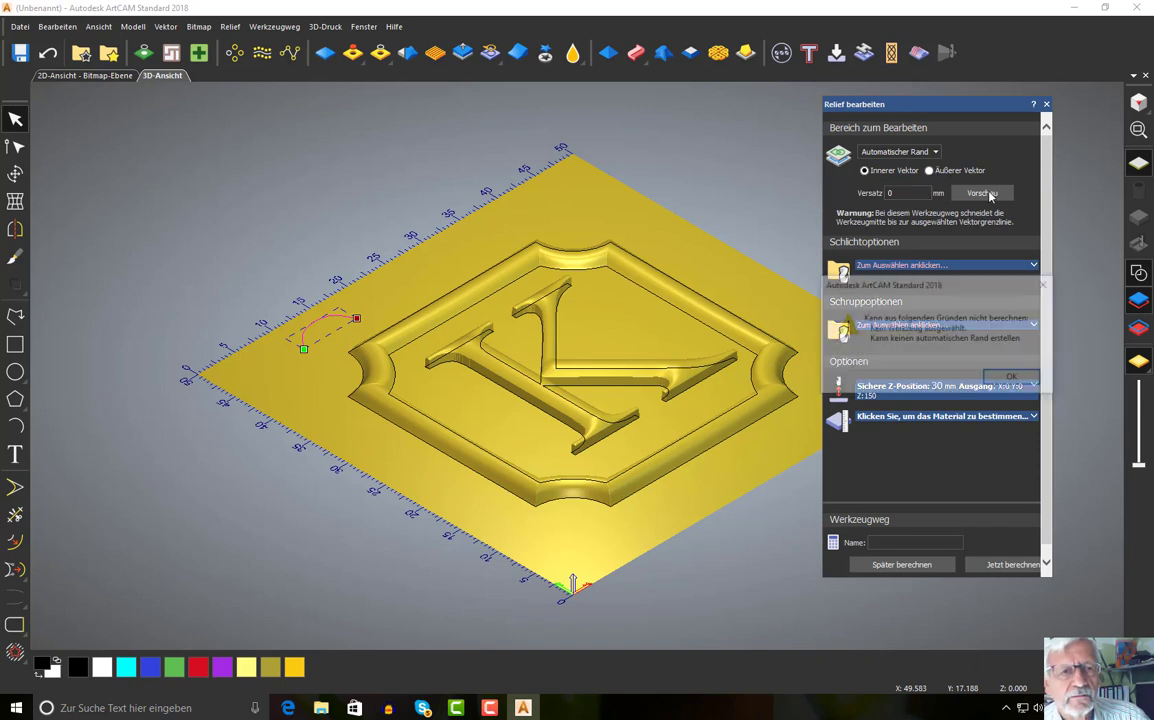
click(1012, 378)
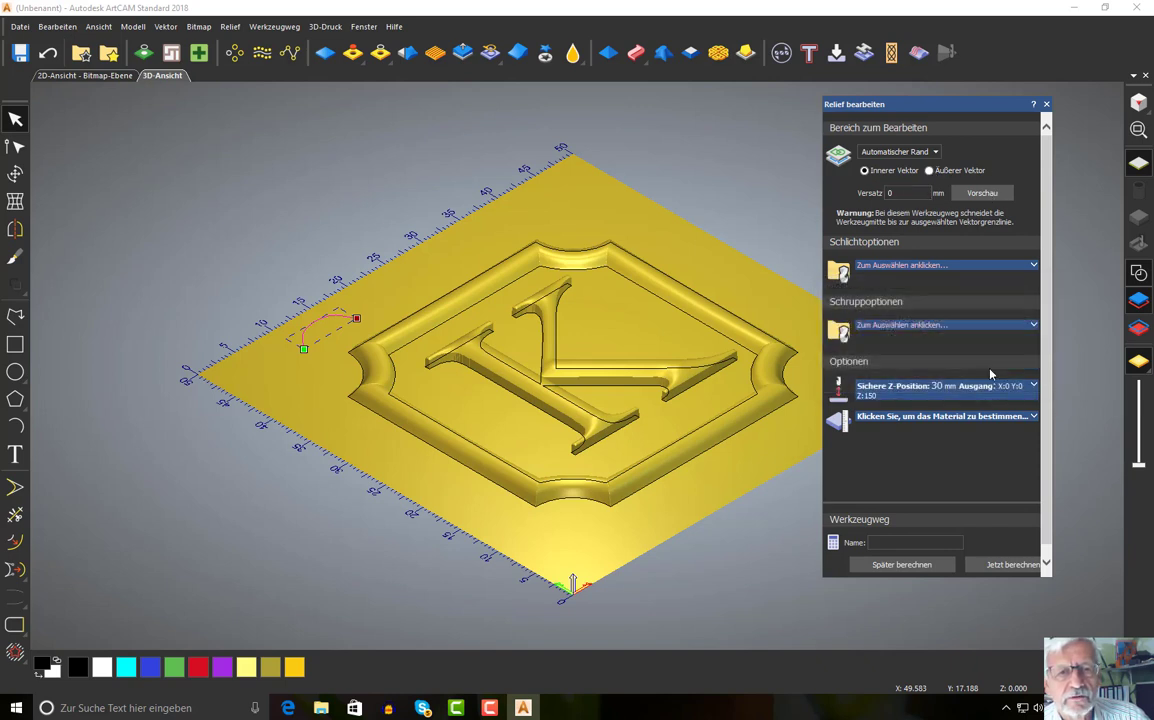
click(870, 152)
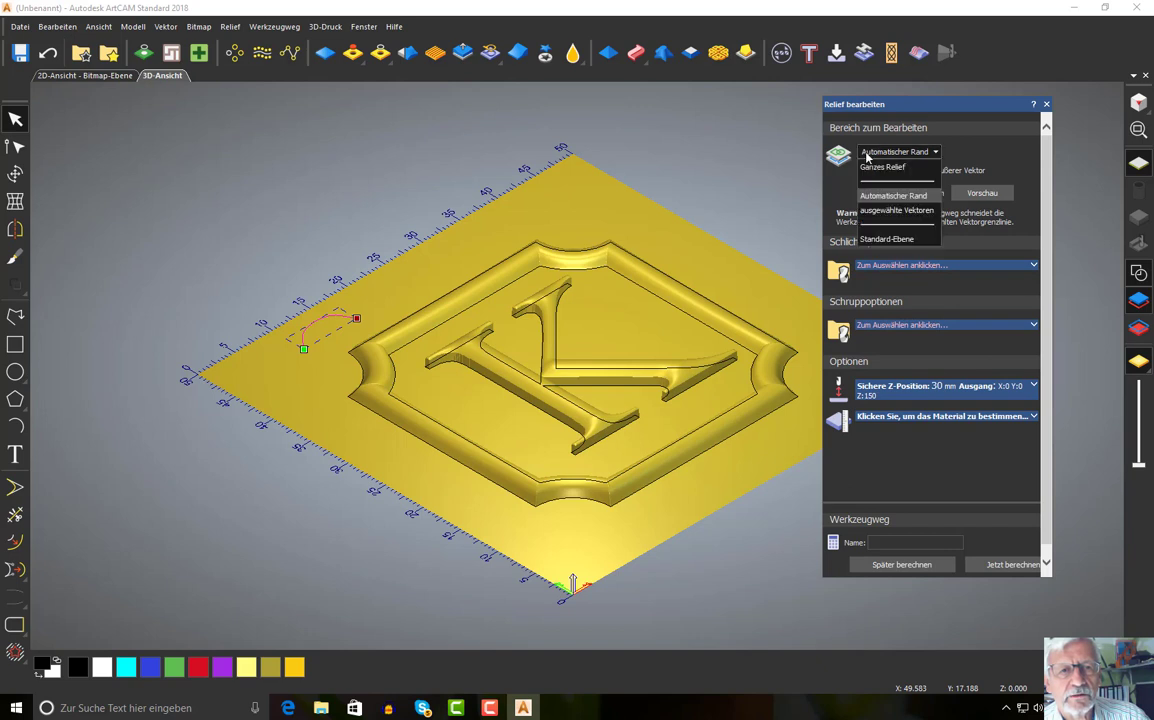
click(897, 180)
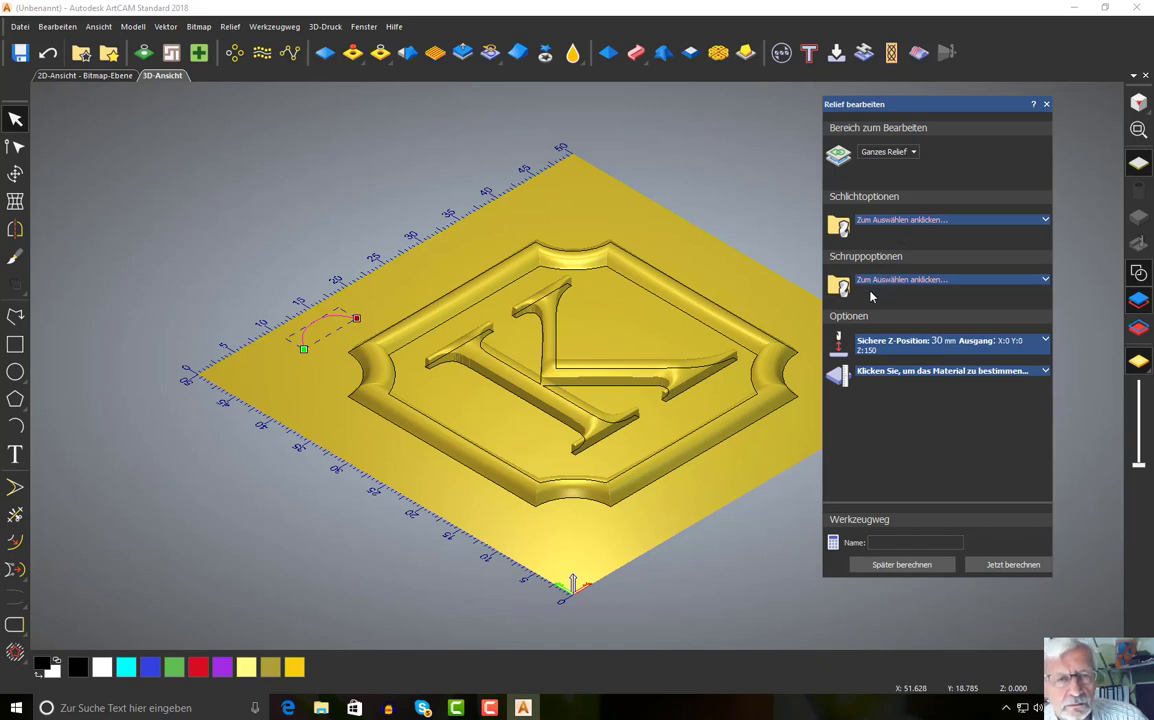
Pick the Flachfräser end mill in the tool database for the finishing options
click(922, 221)
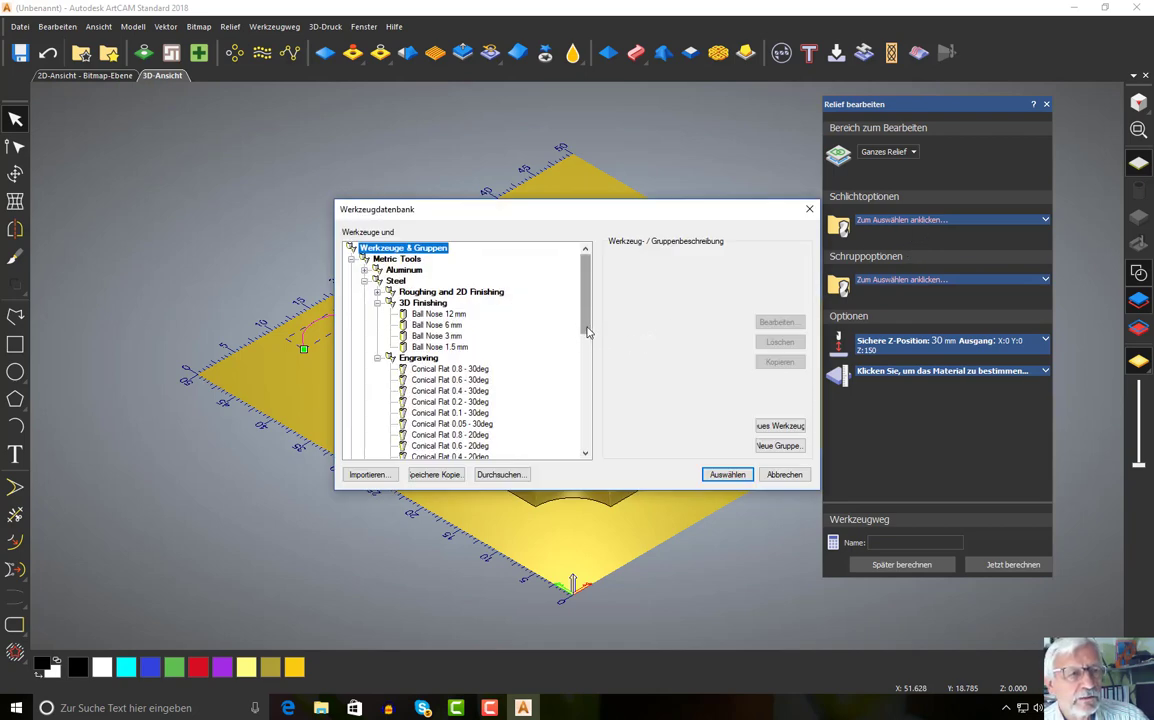
drag(586, 322, 583, 447)
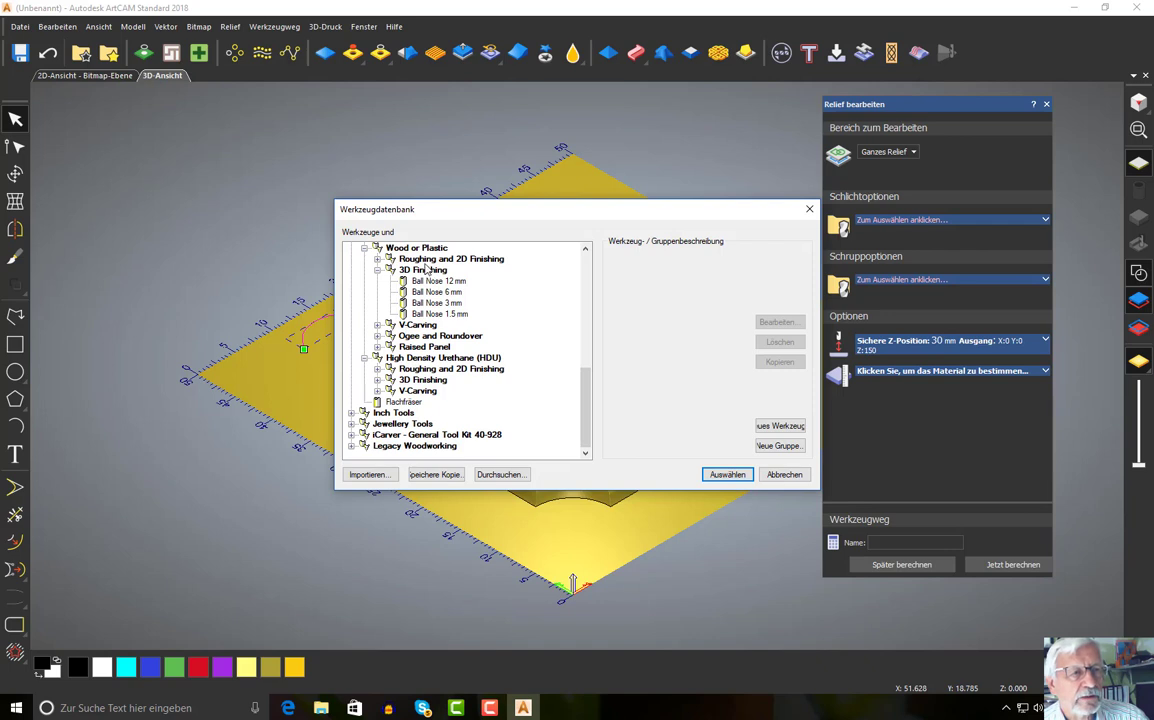
click(403, 401)
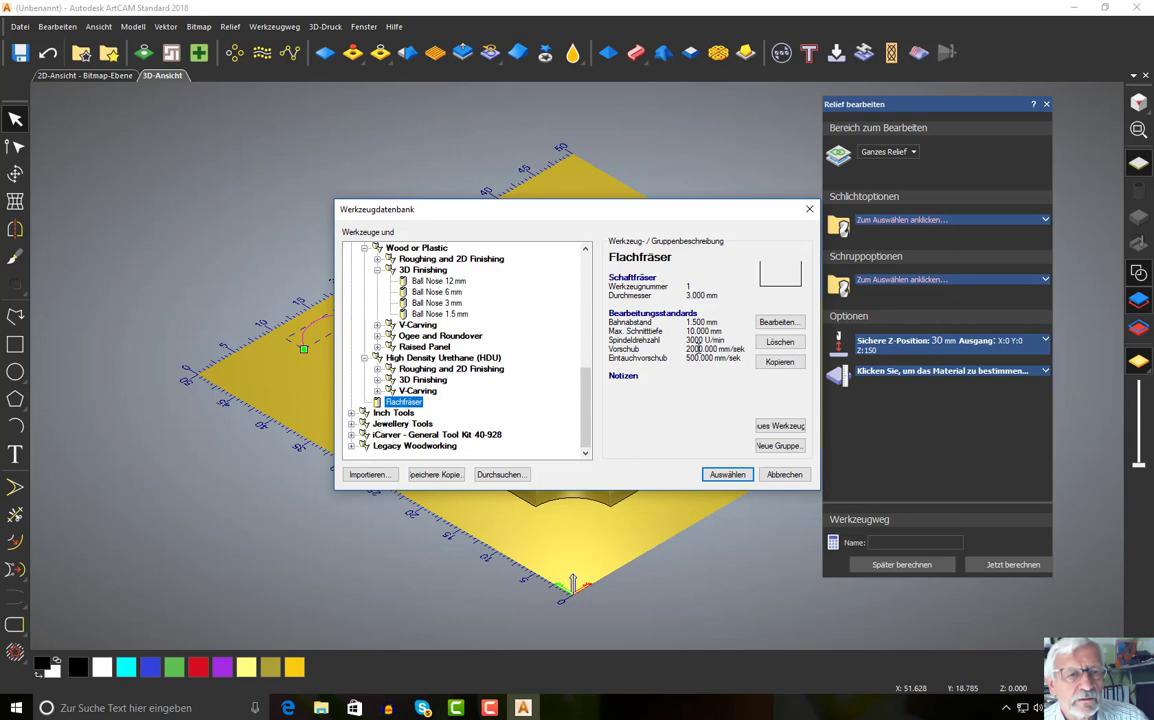
Edit the Flachfräser tool, setting its stepover to 3 mm and its spindle speed to 5000 rpm
click(779, 322)
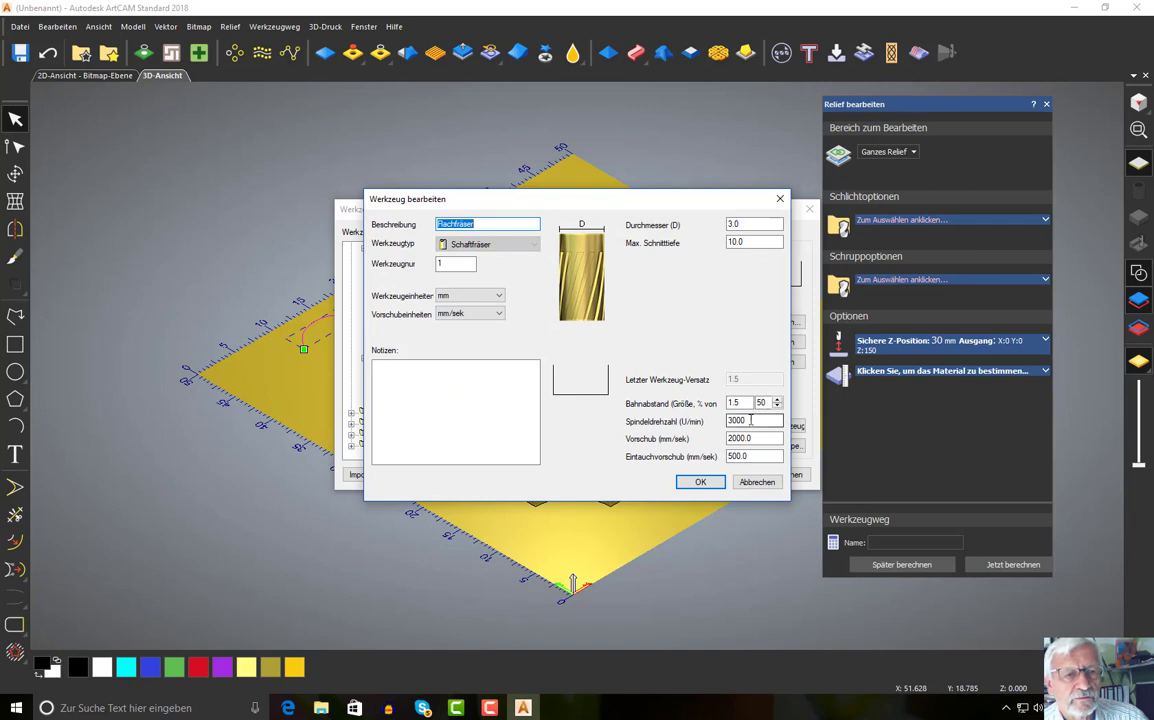
click(742, 402)
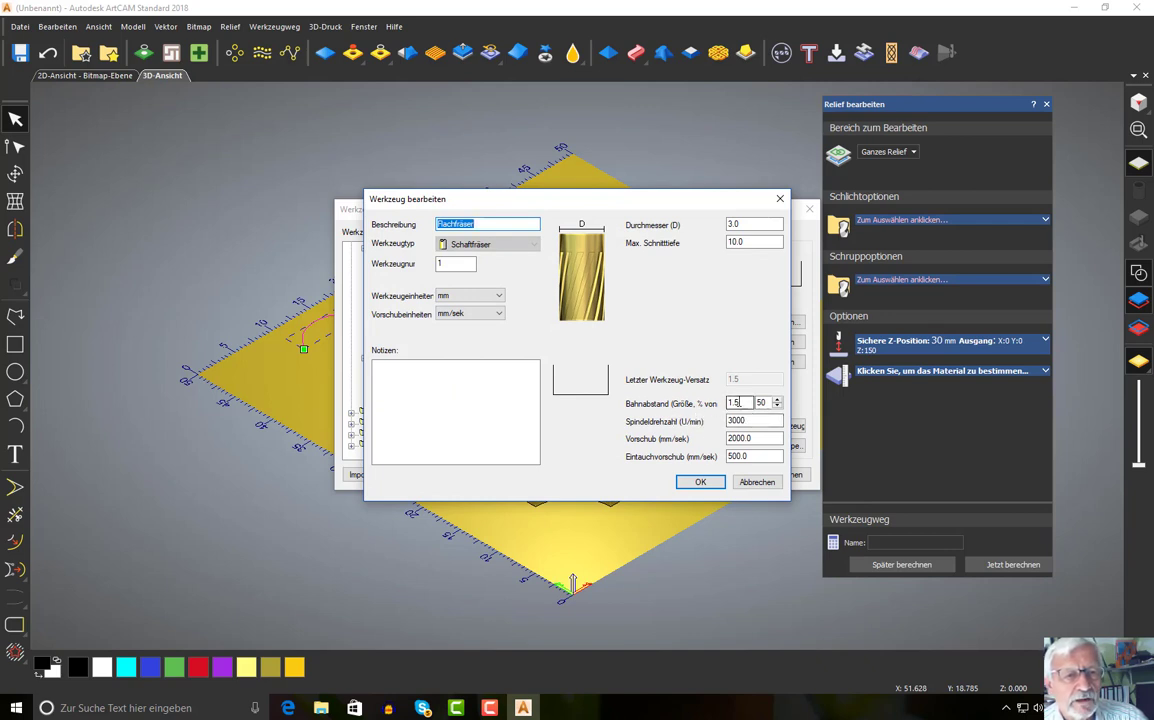
click(765, 402)
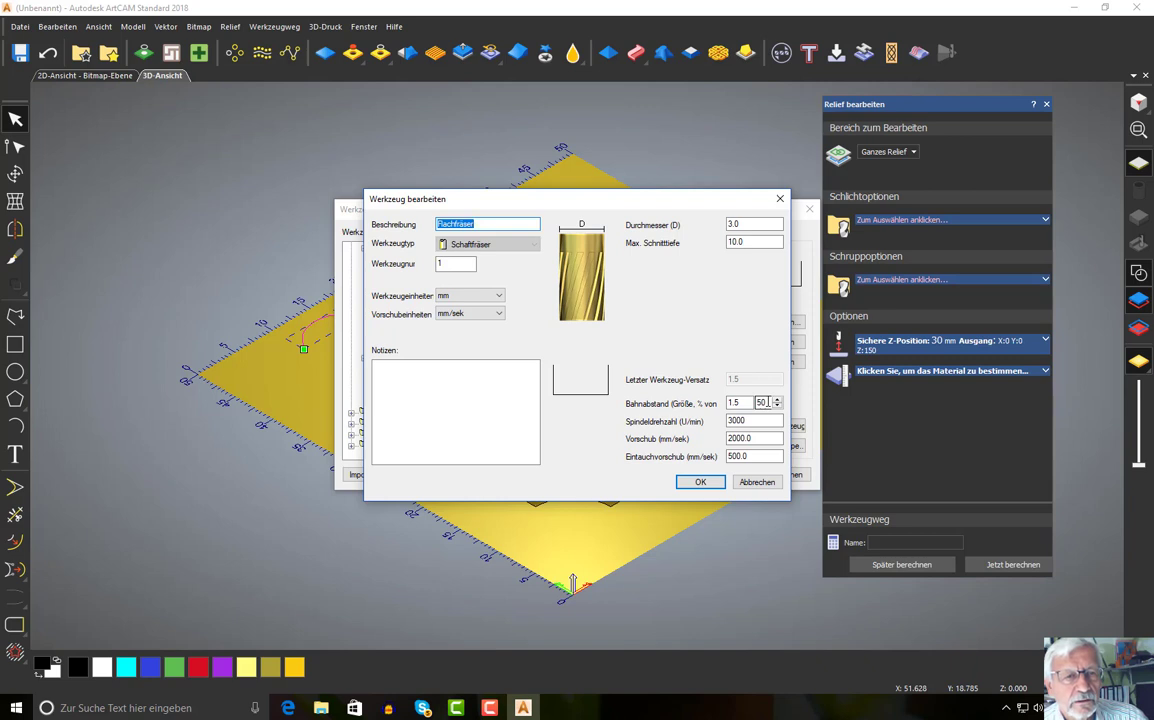
click(741, 402)
double_click(741, 402)
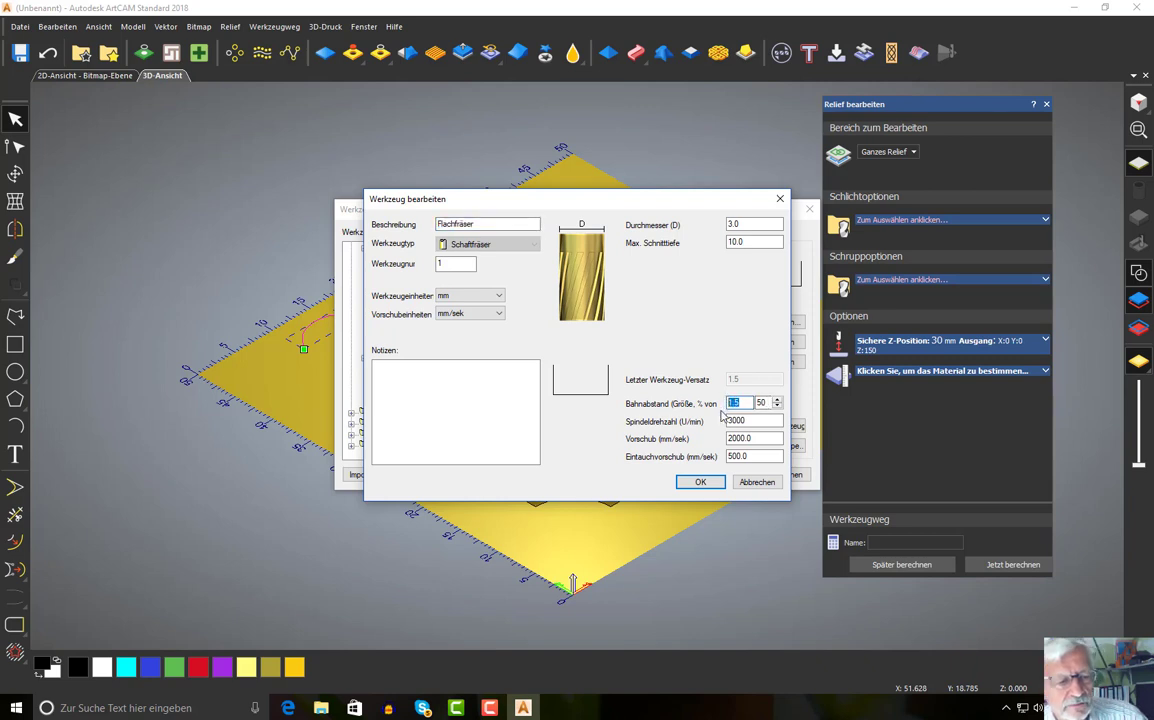
text(3)
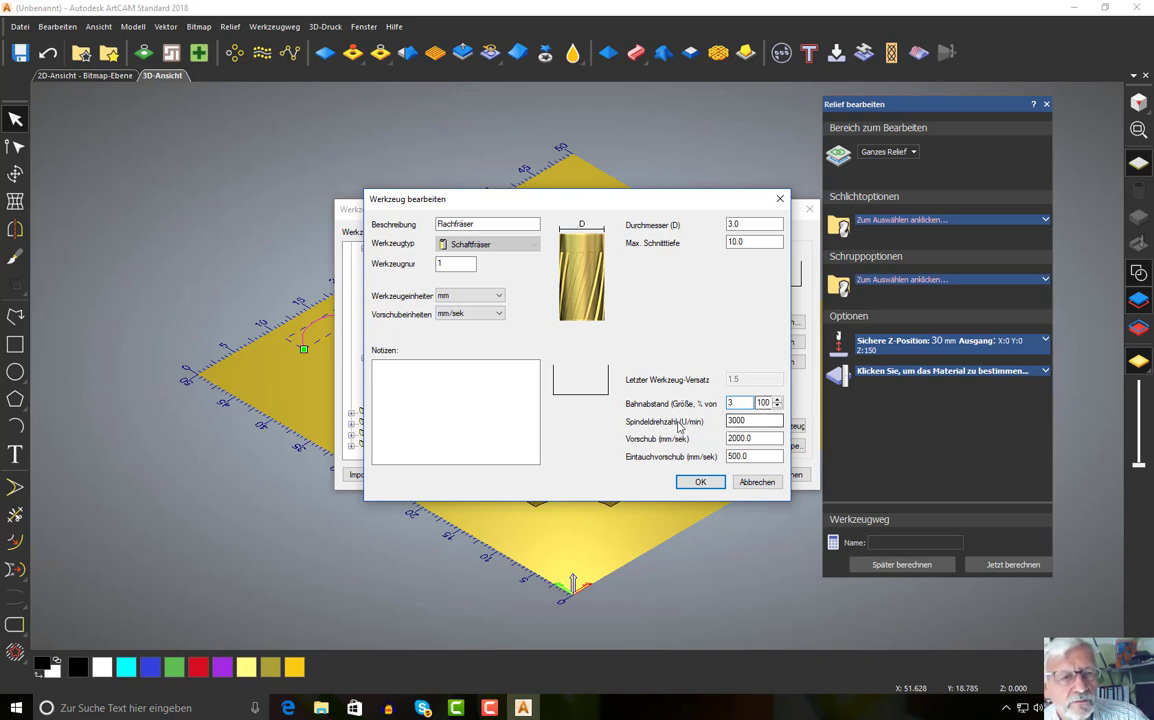
click(730, 420)
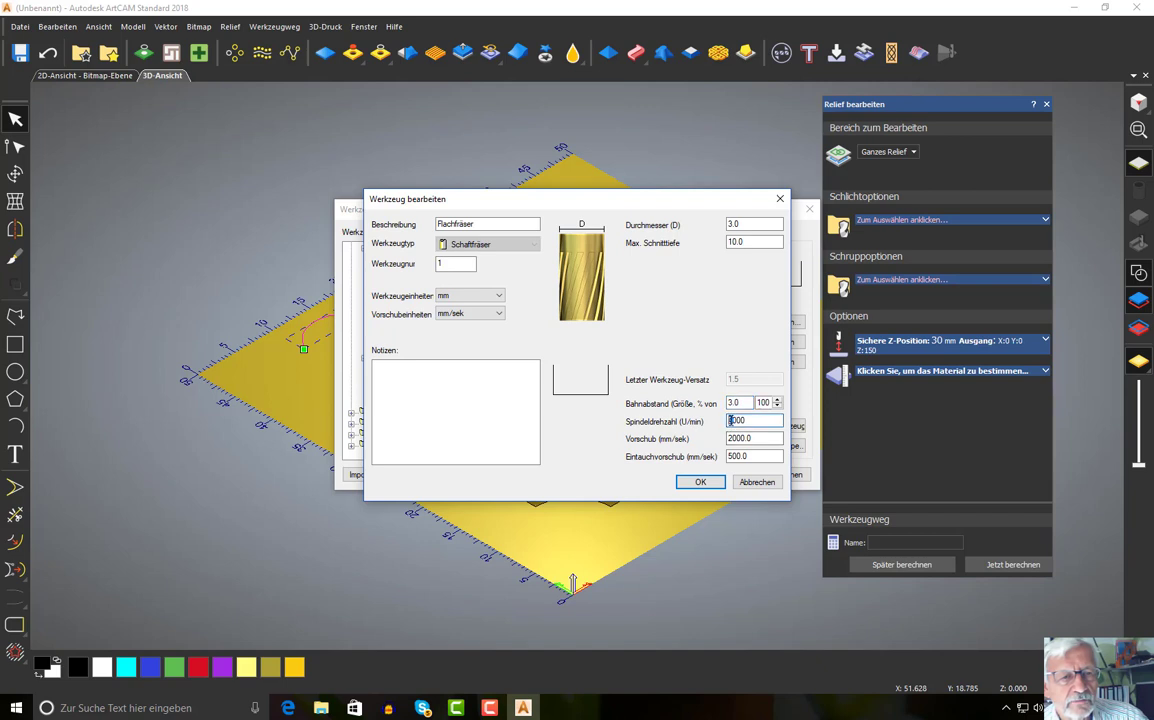
text(5)
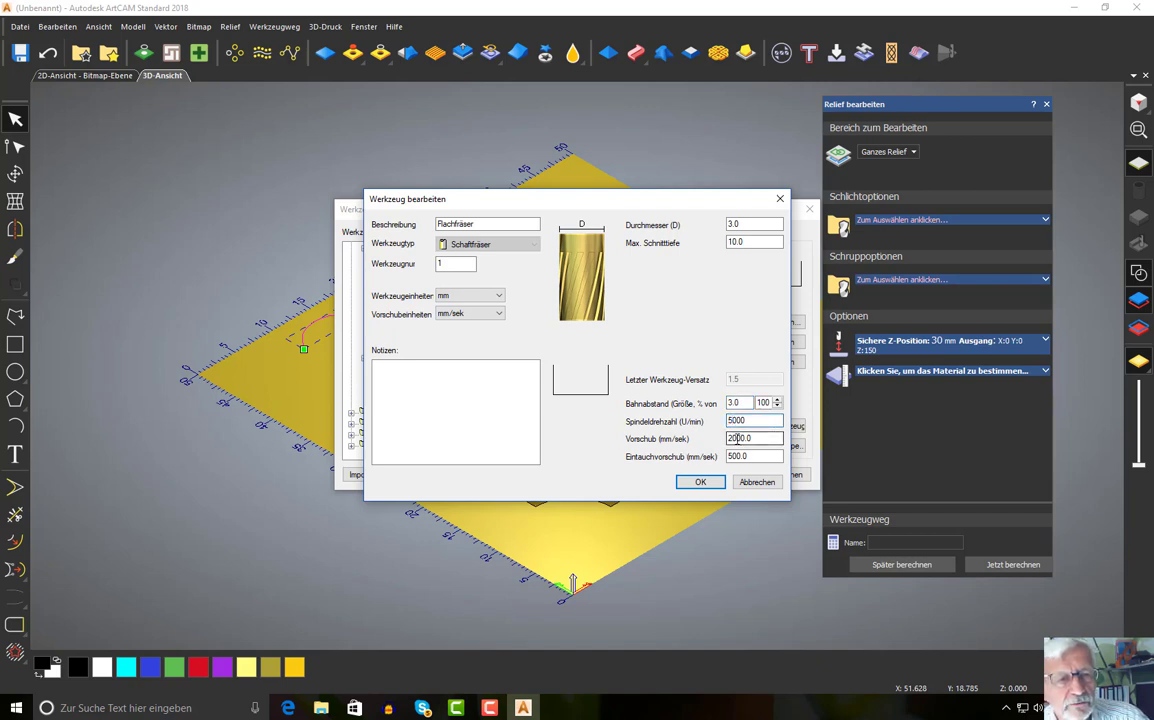
Set the Flachfräser's feed rate to 20 mm/sec and its plunge rate to 10 mm/sec
drag(728, 438, 741, 441)
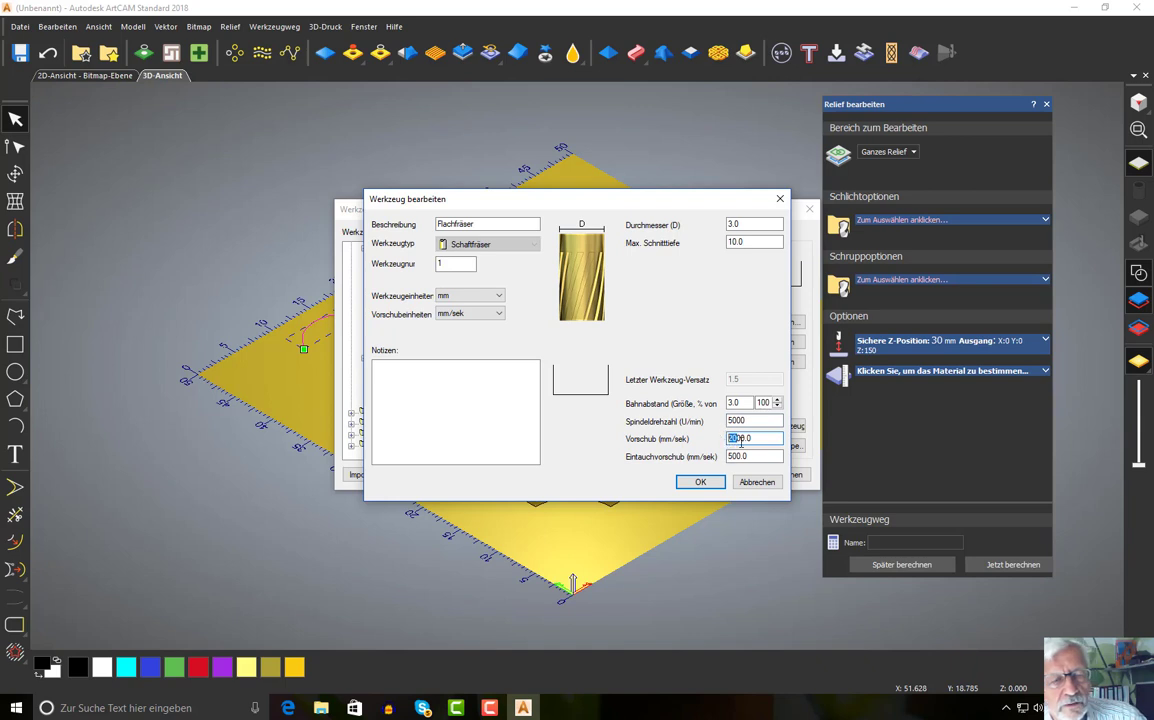
key(BackSpace)
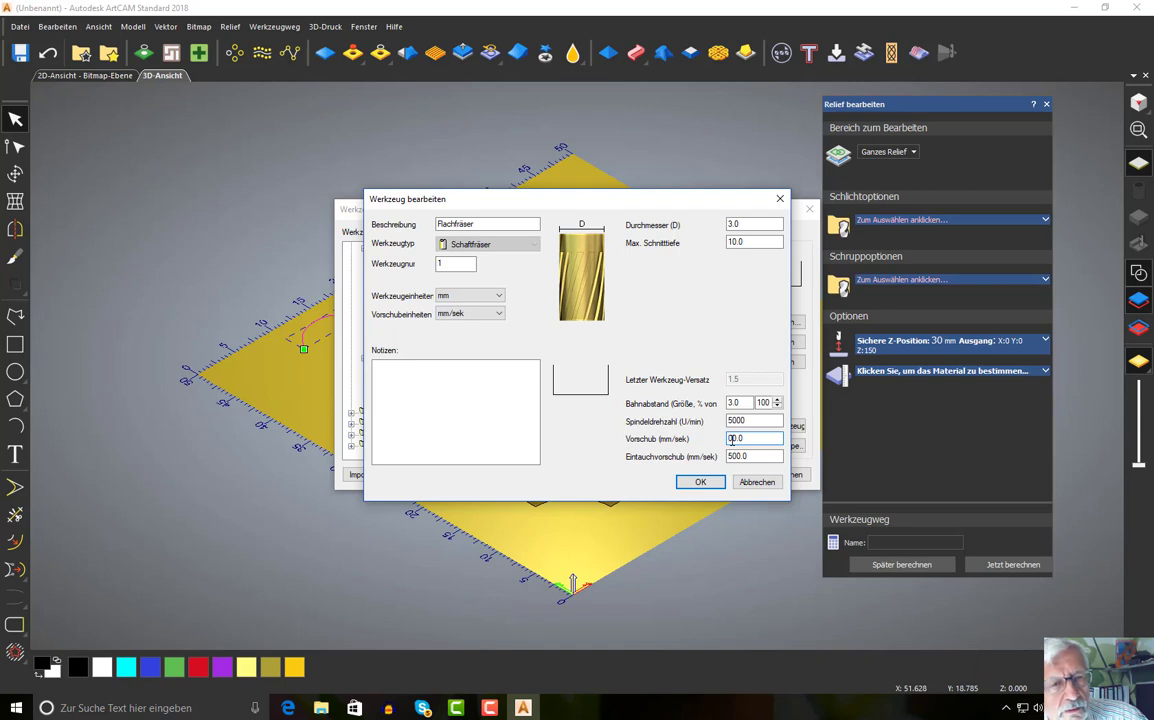
drag(733, 439, 713, 440)
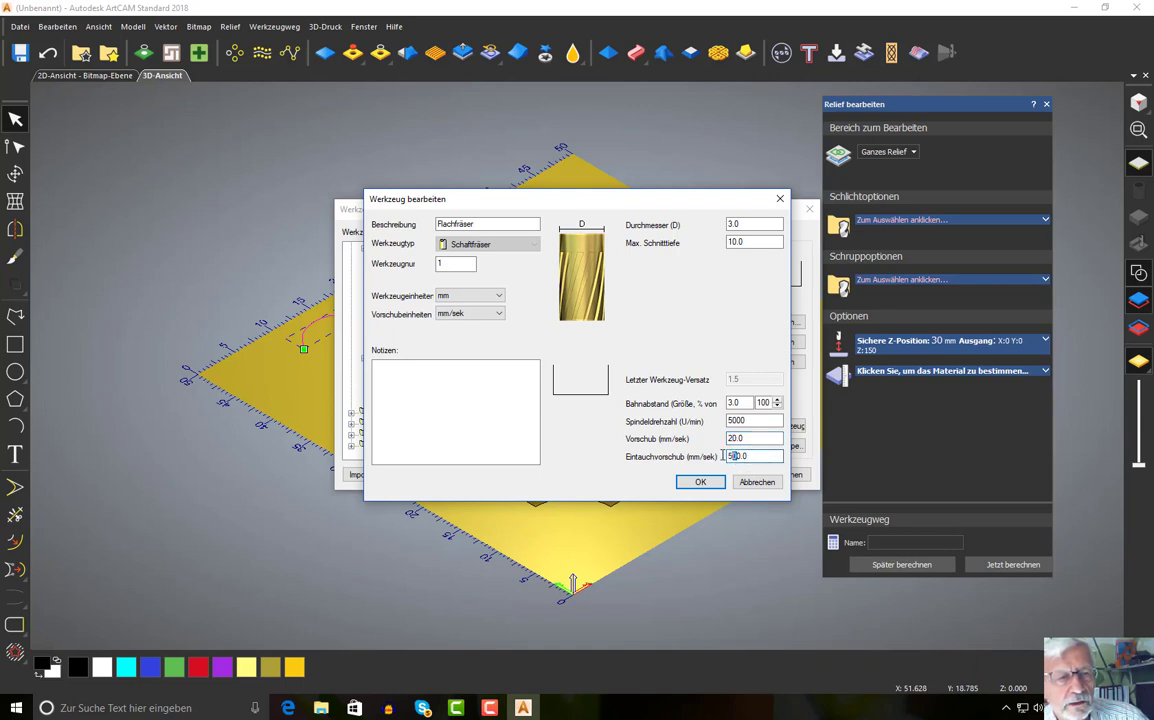
drag(736, 456, 728, 456)
text(1)
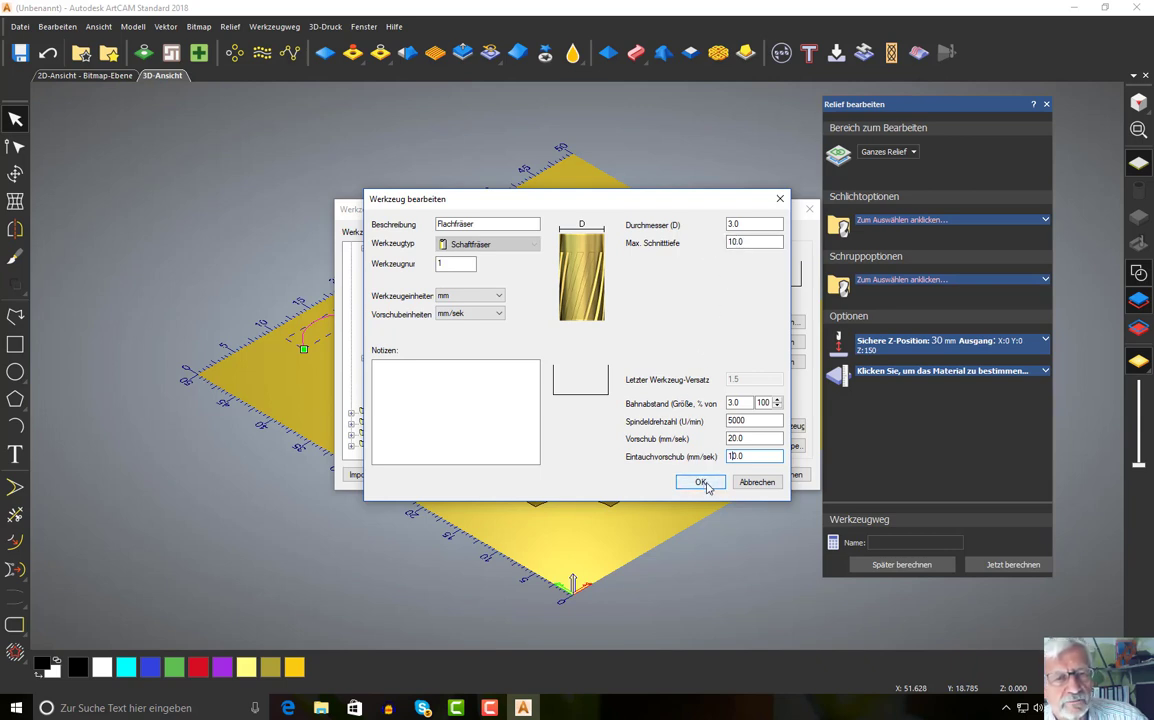
Confirm the edited Flachfräser as the finishing tool and set its clearing strategy to Raster X & Y (Klassisch)
click(705, 484)
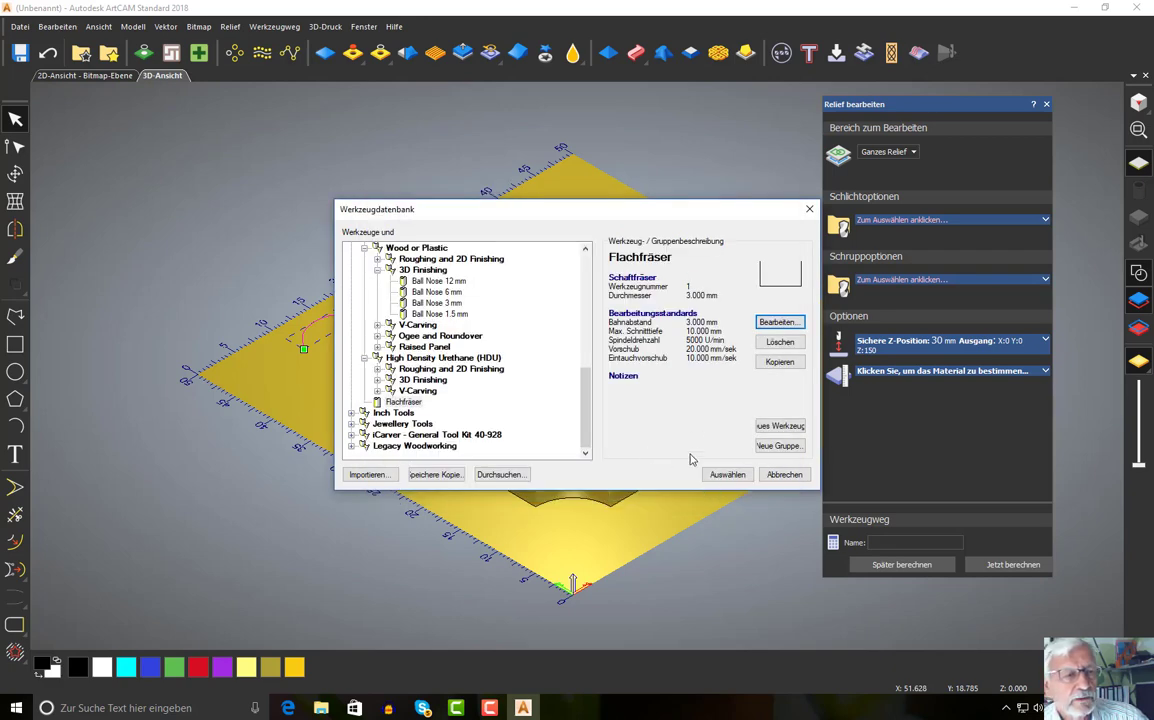
click(742, 479)
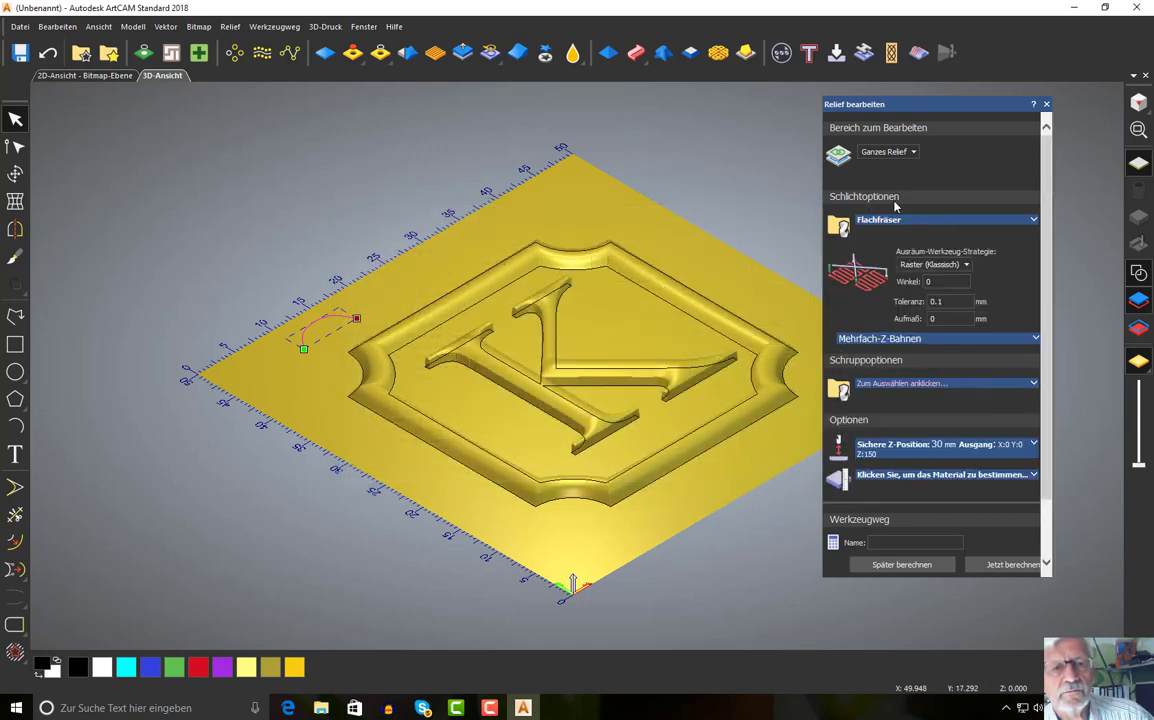
click(962, 283)
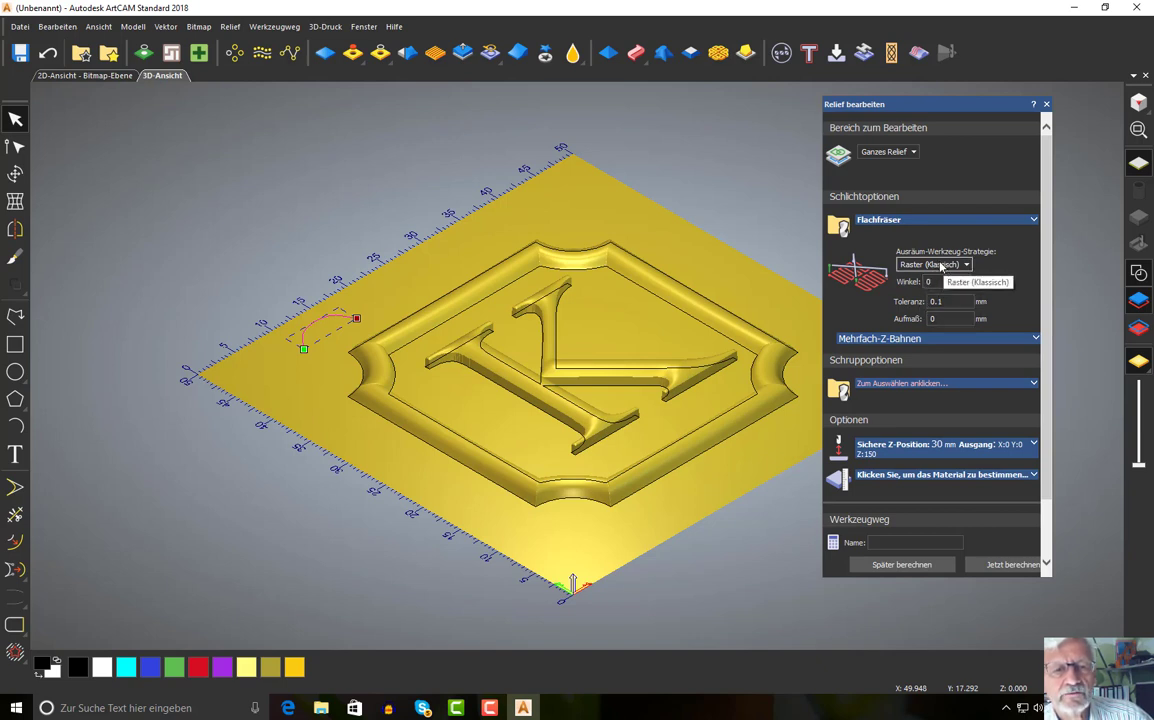
click(945, 265)
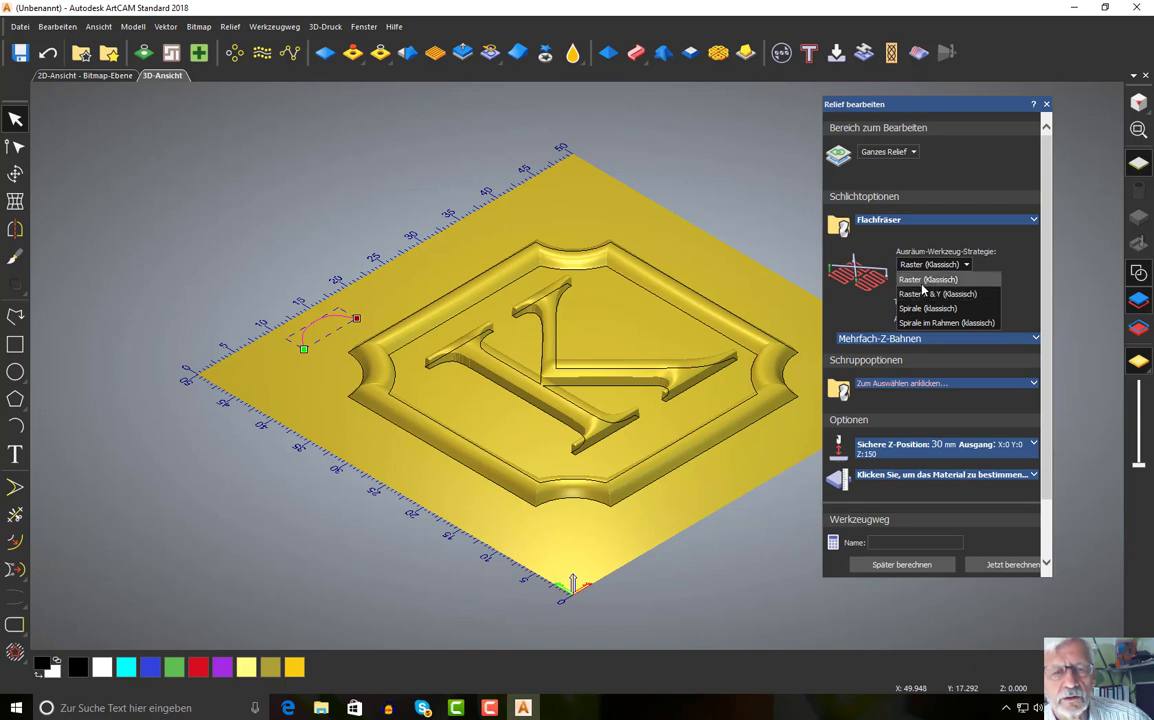
click(924, 292)
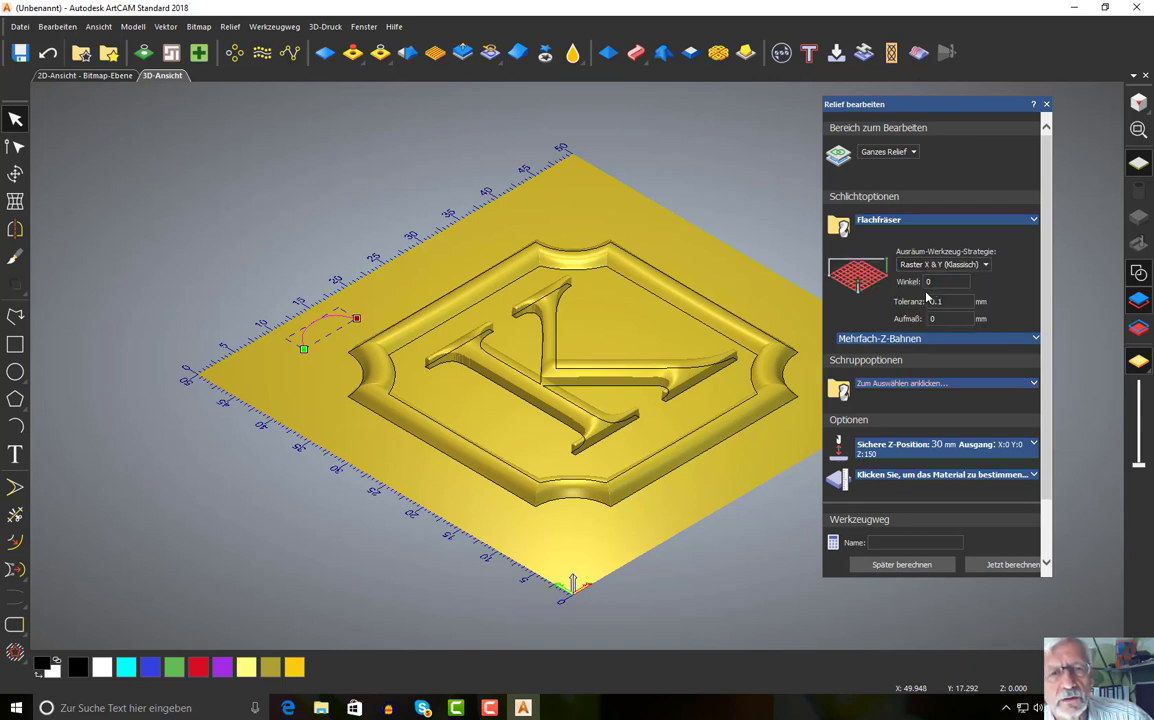
click(935, 282)
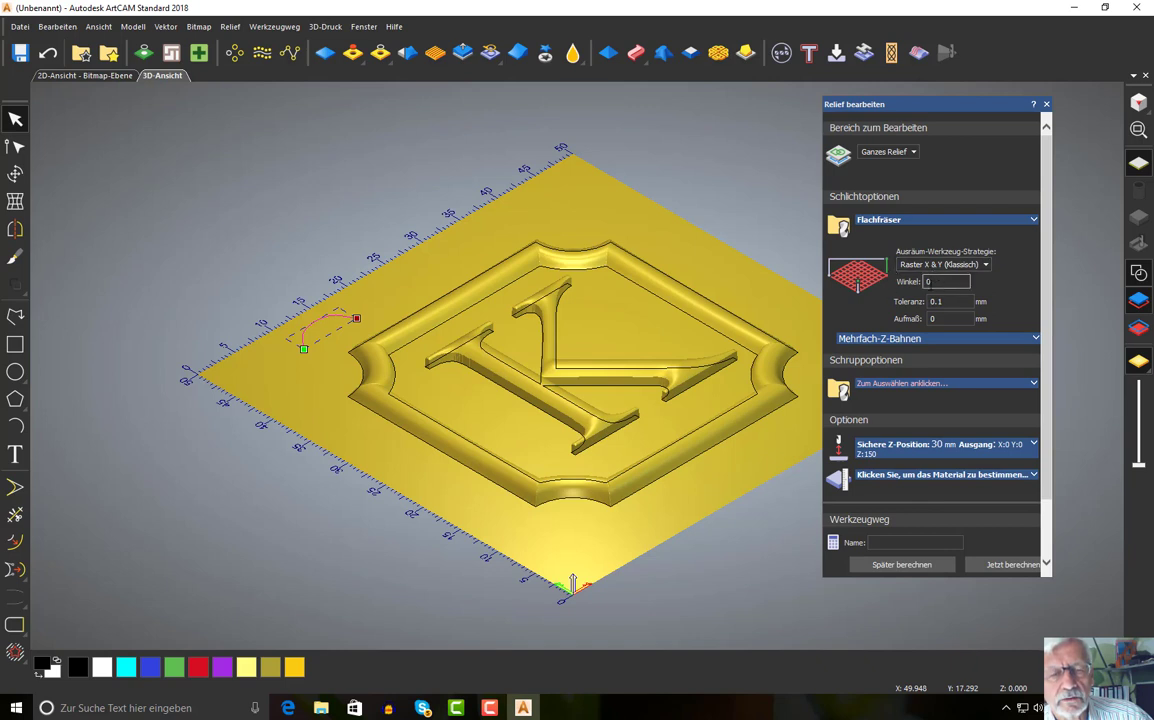
Try a 1 mm finishing allowance (Aufmaß) and return it to 0 mm
click(946, 316)
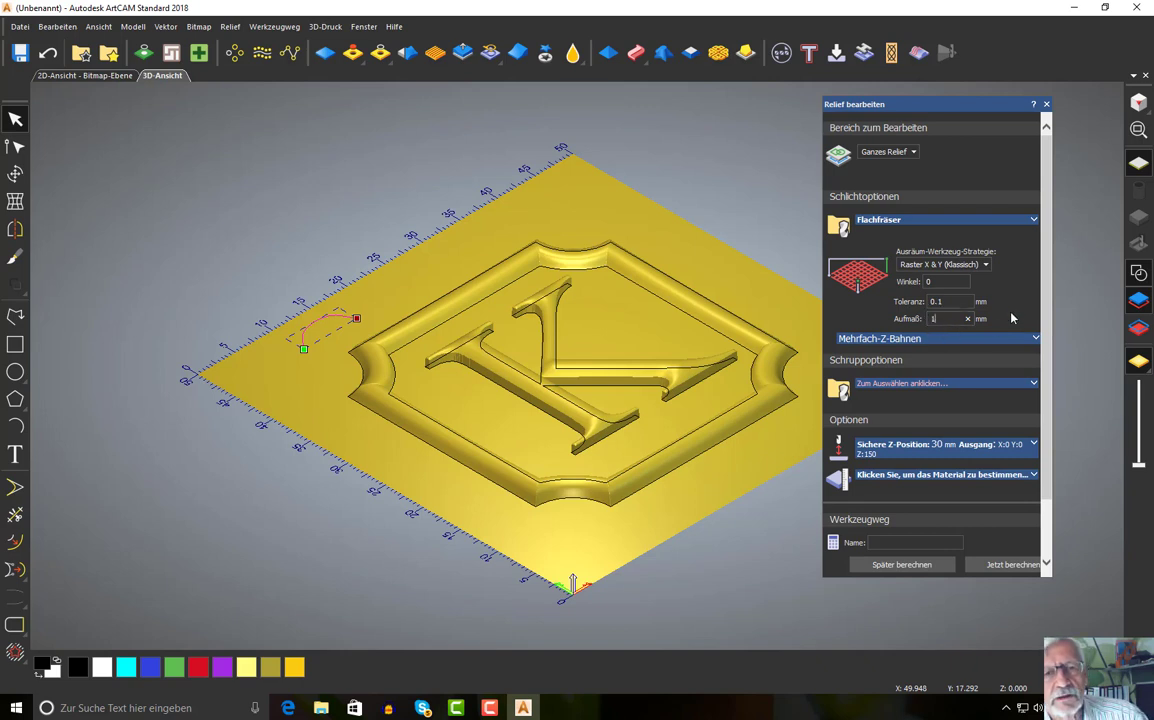
text(1)
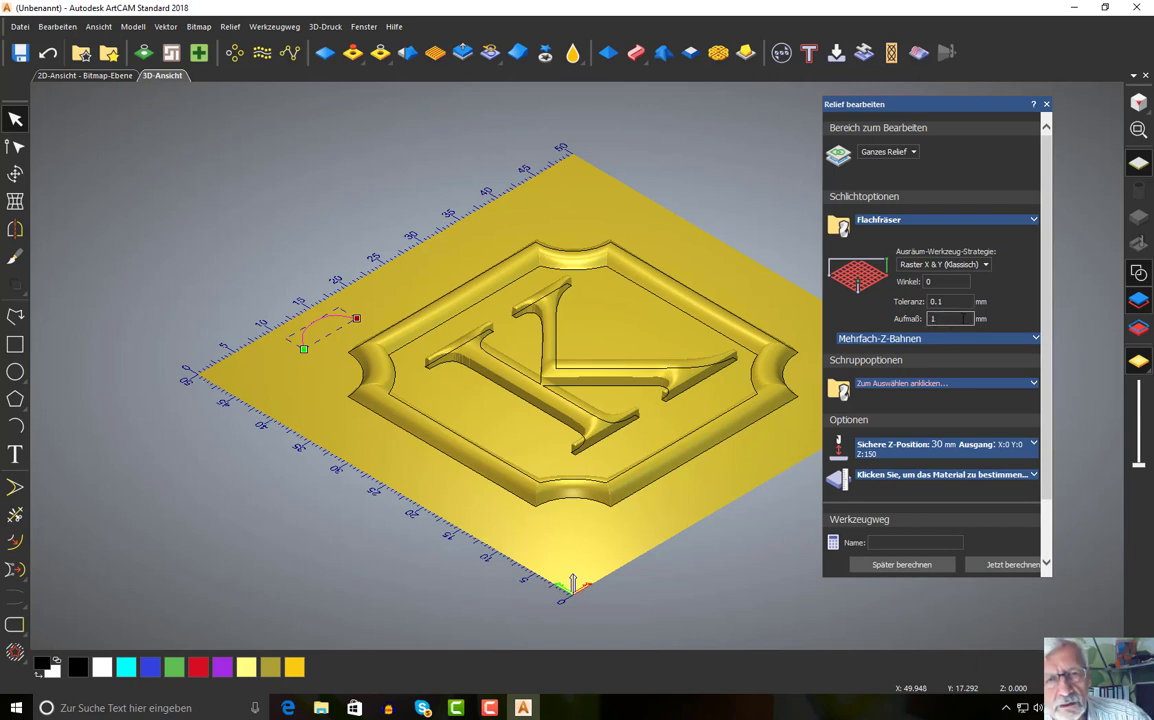
drag(955, 322, 905, 320)
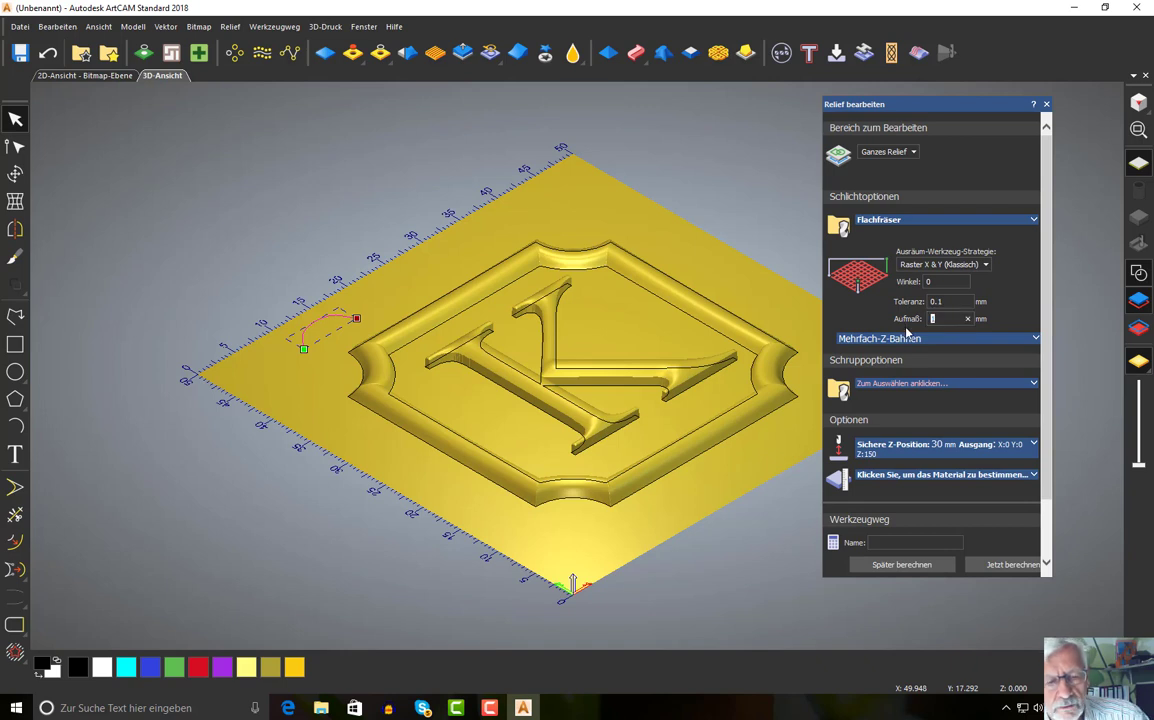
text(0)
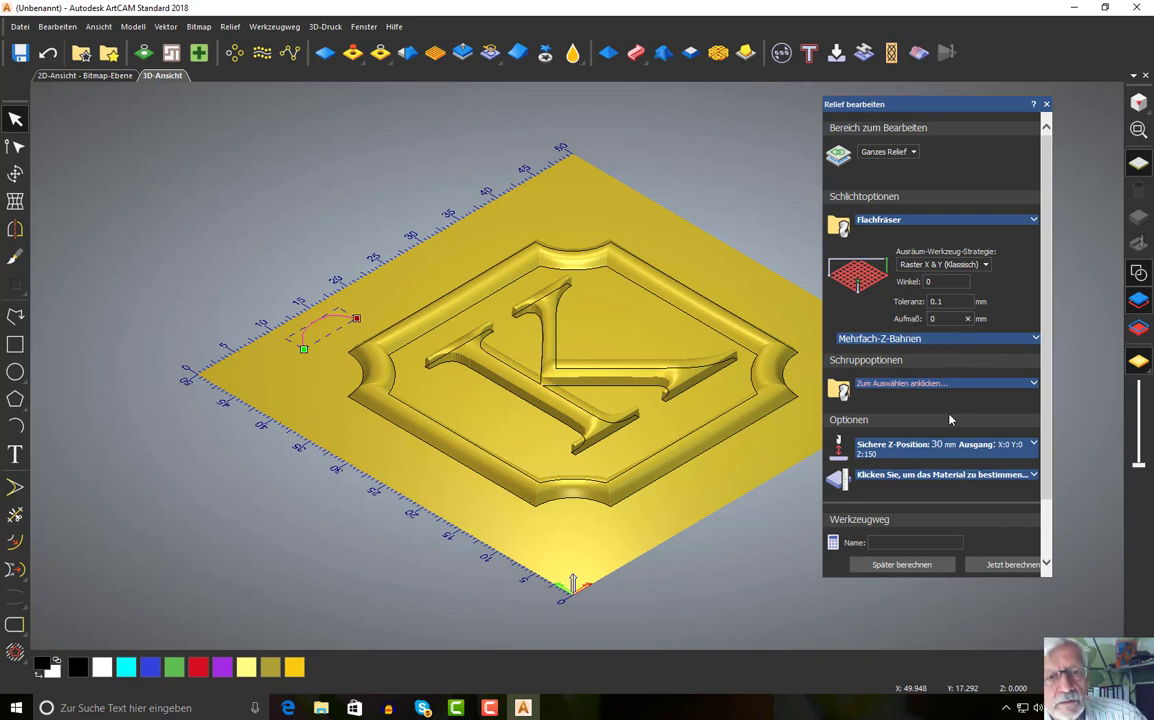
Set the home position's Z (Ausgang Z) to 50 mm and the safe Z position to 10 mm
scroll(953, 418, down, 1)
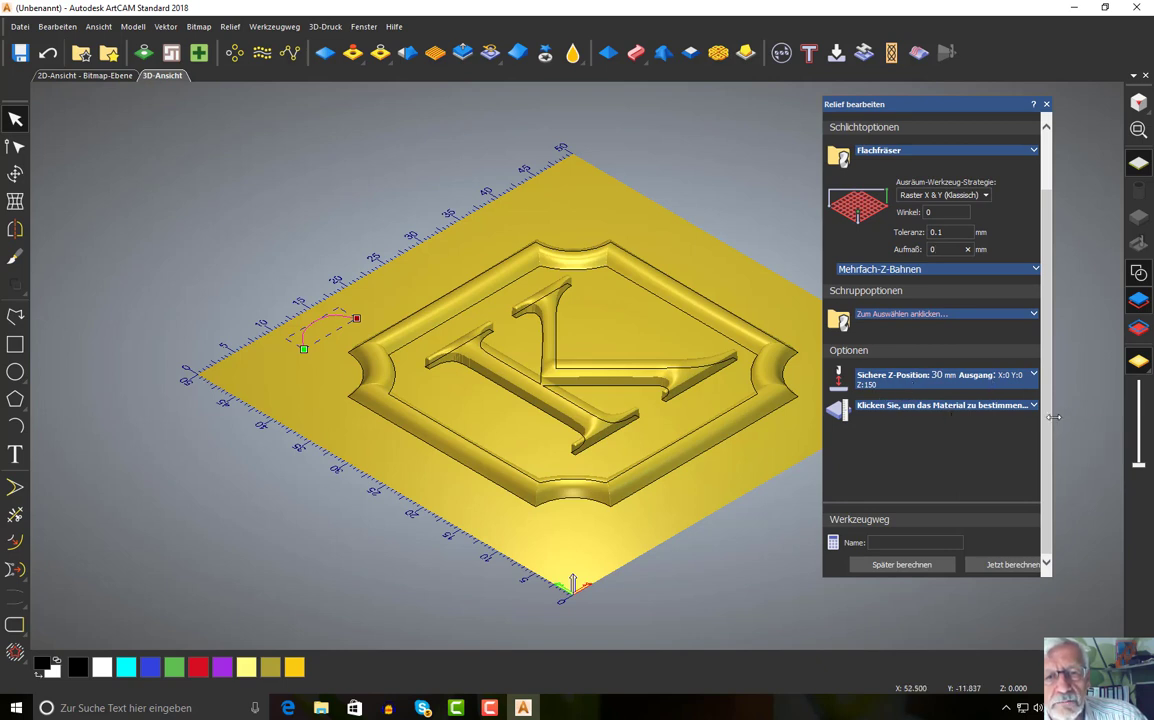
drag(1052, 410, 1116, 412)
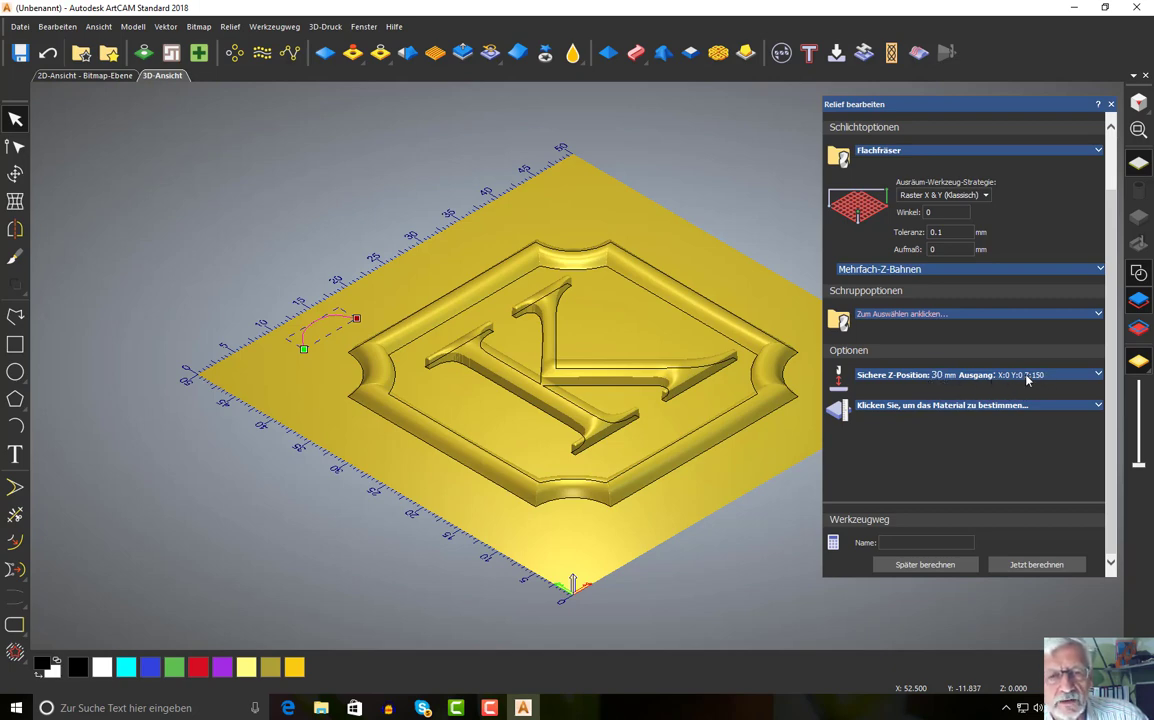
click(1096, 375)
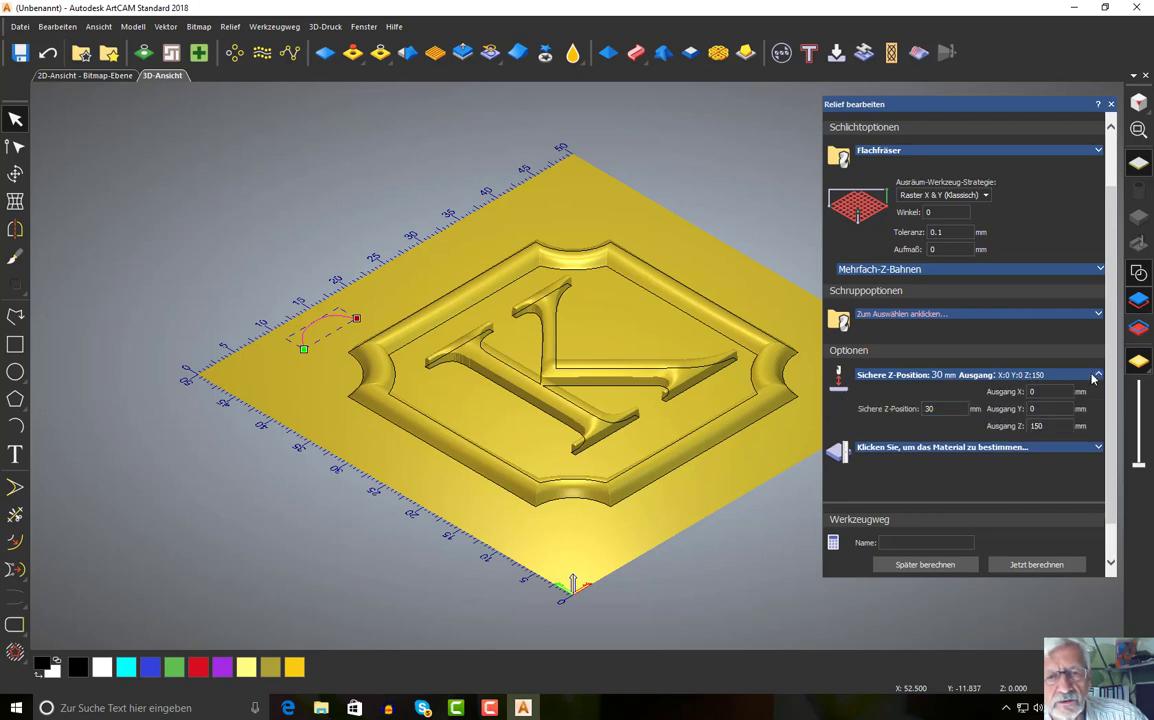
double_click(1036, 426)
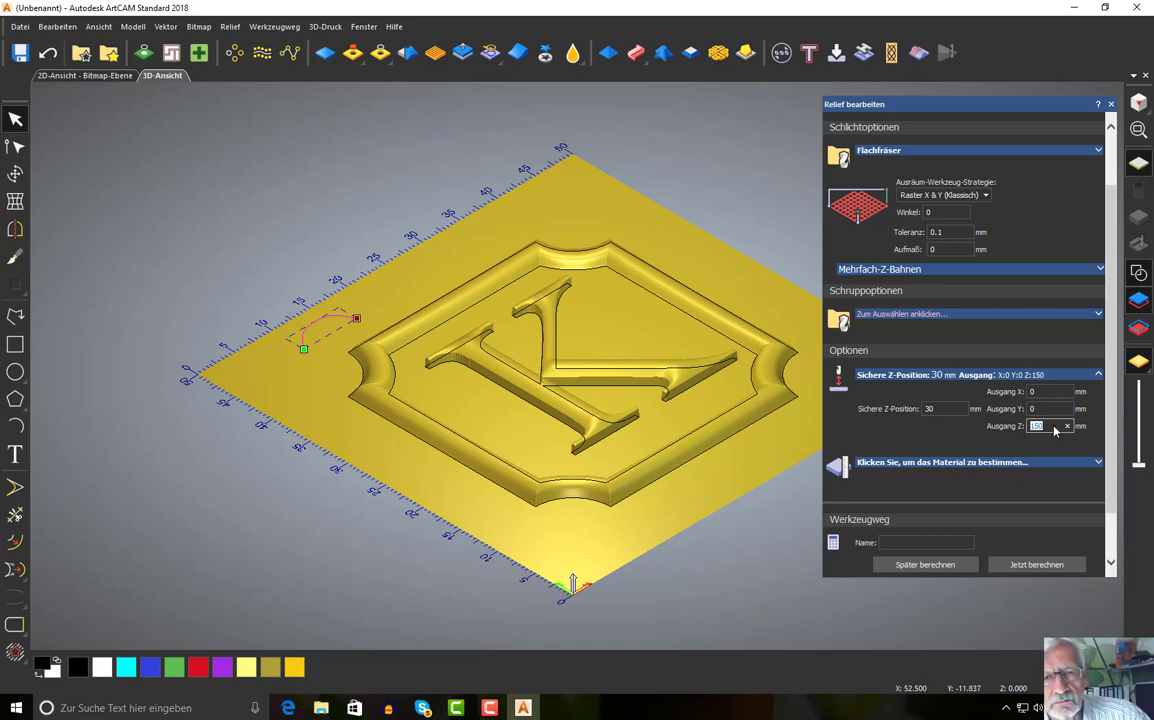
click(1035, 426)
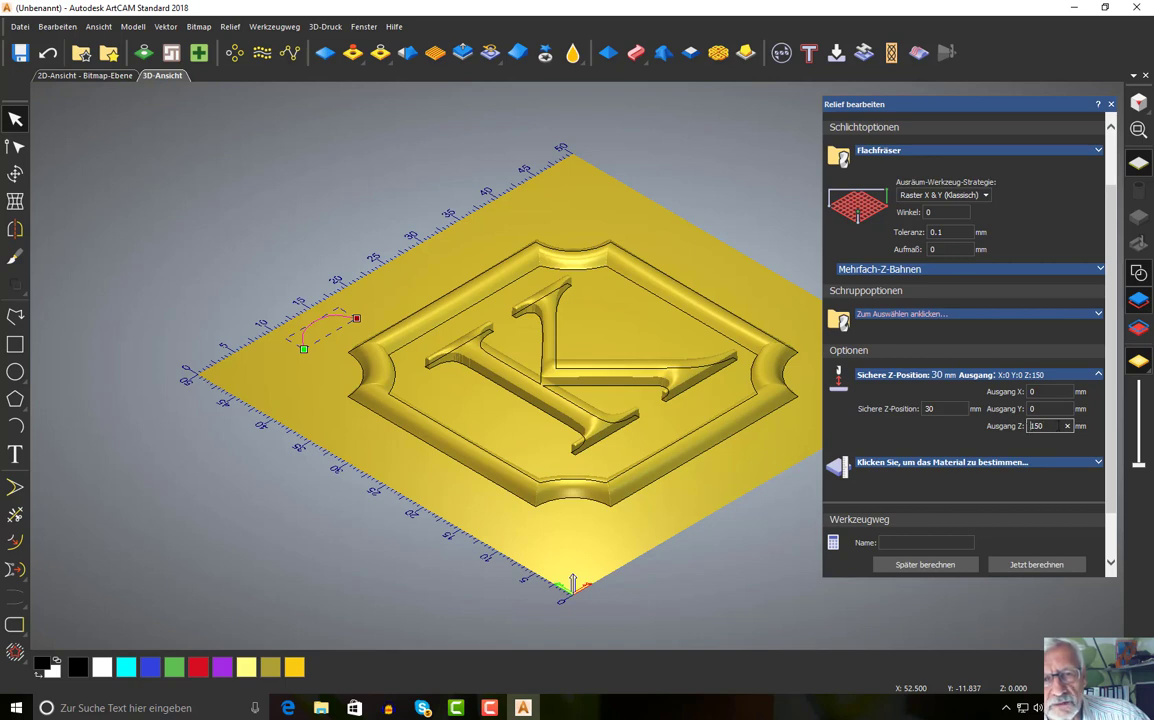
double_click(1035, 426)
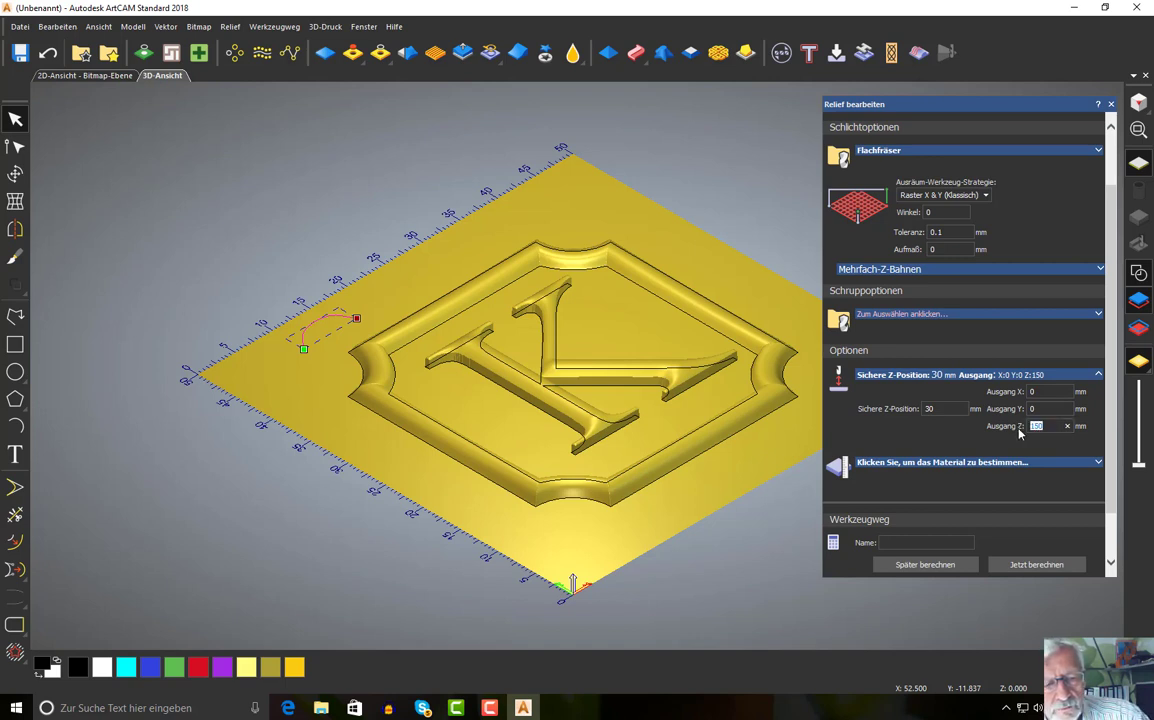
text(5)
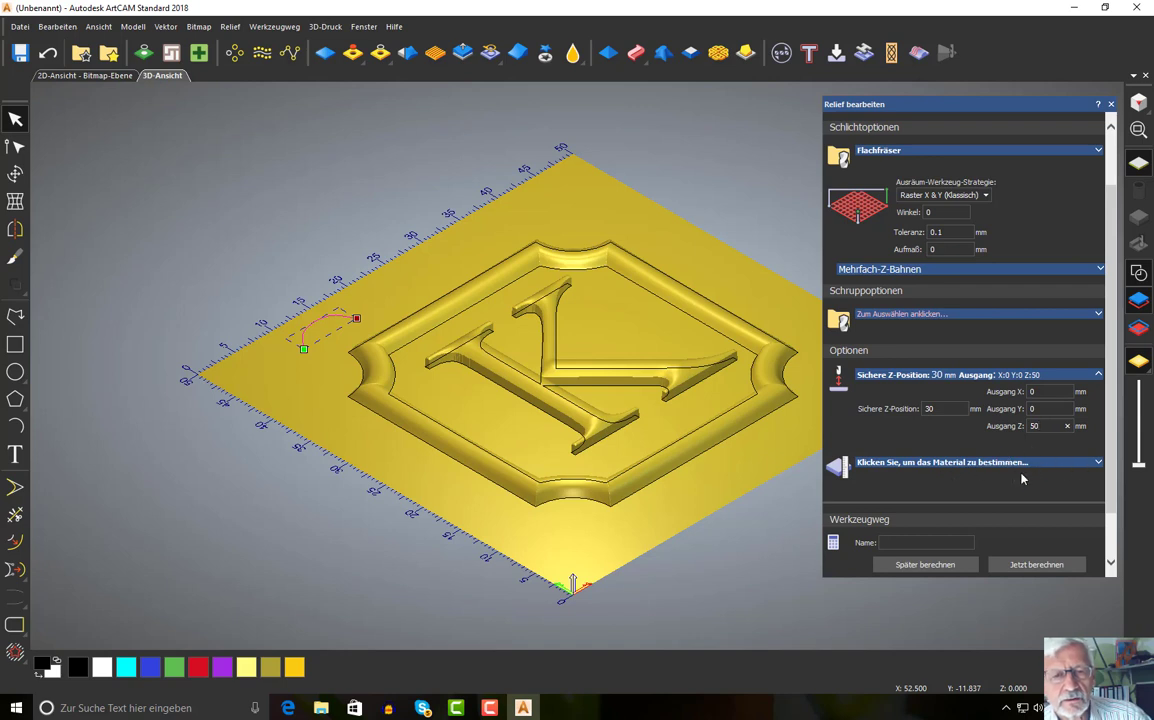
click(929, 408)
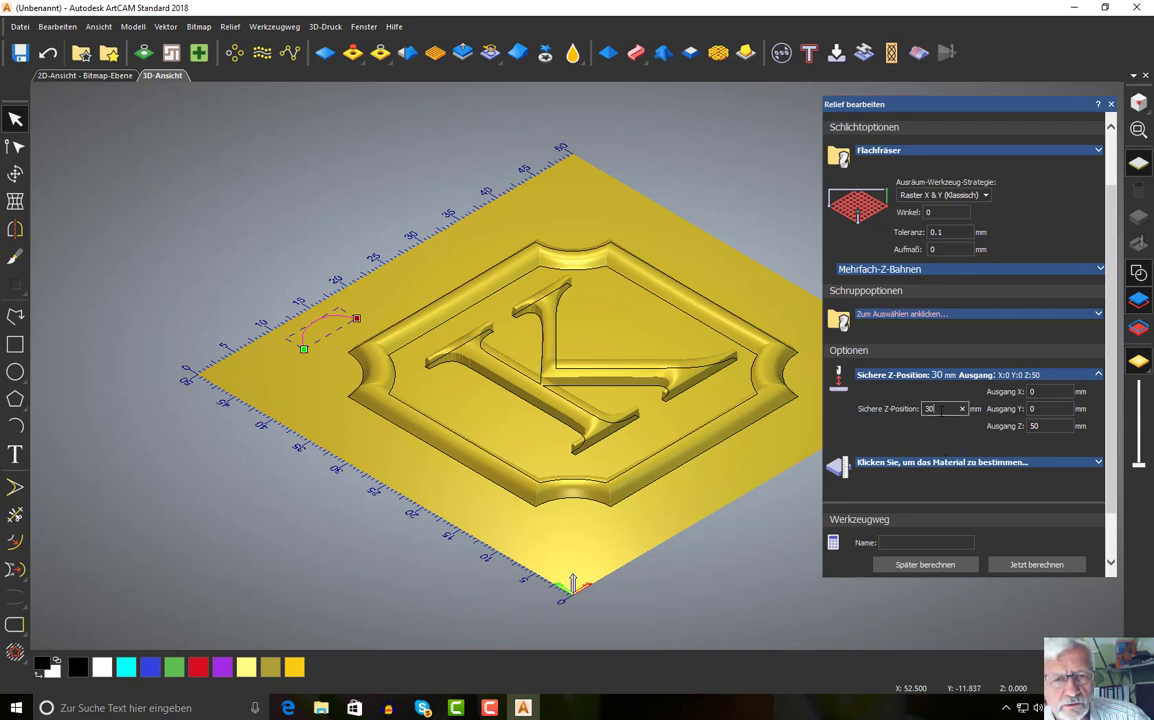
text(10)
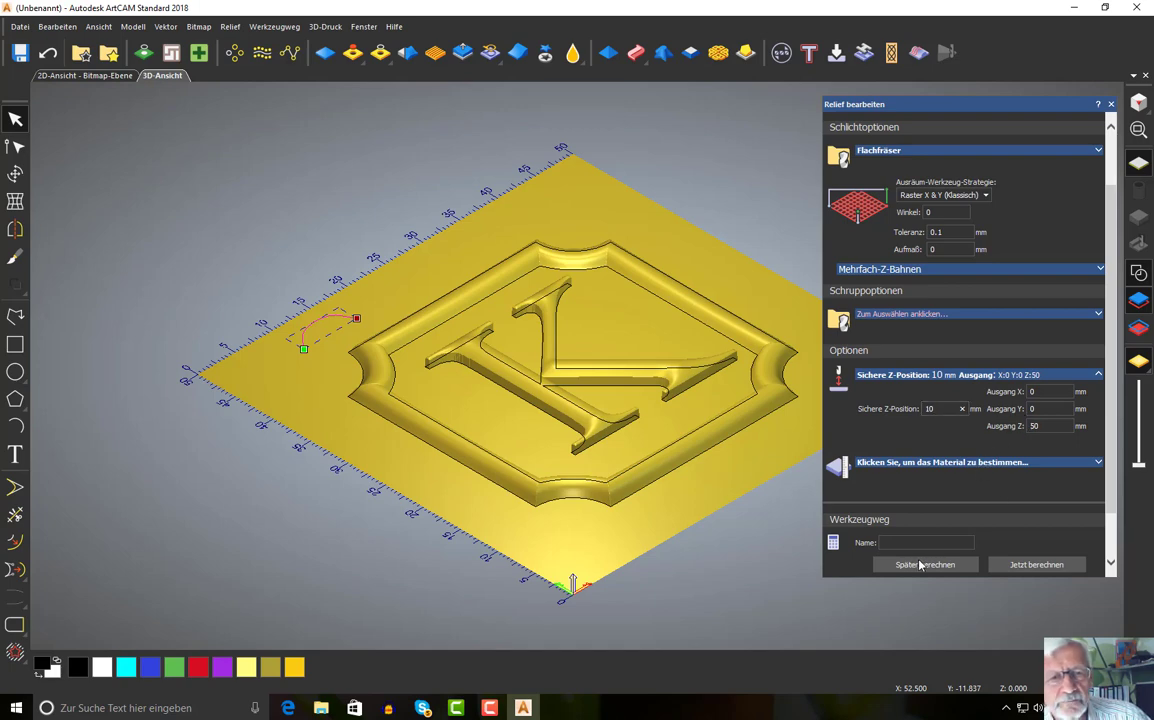
Define the material for the relief with a thickness of 10 mm
click(925, 463)
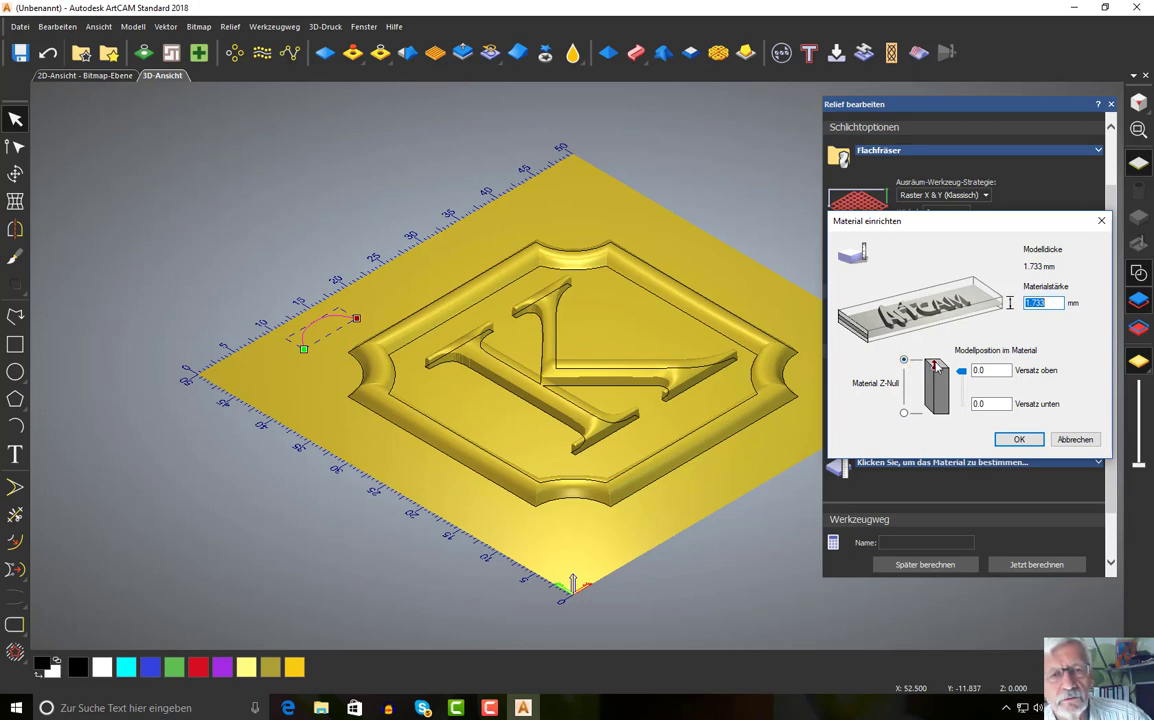
click(969, 404)
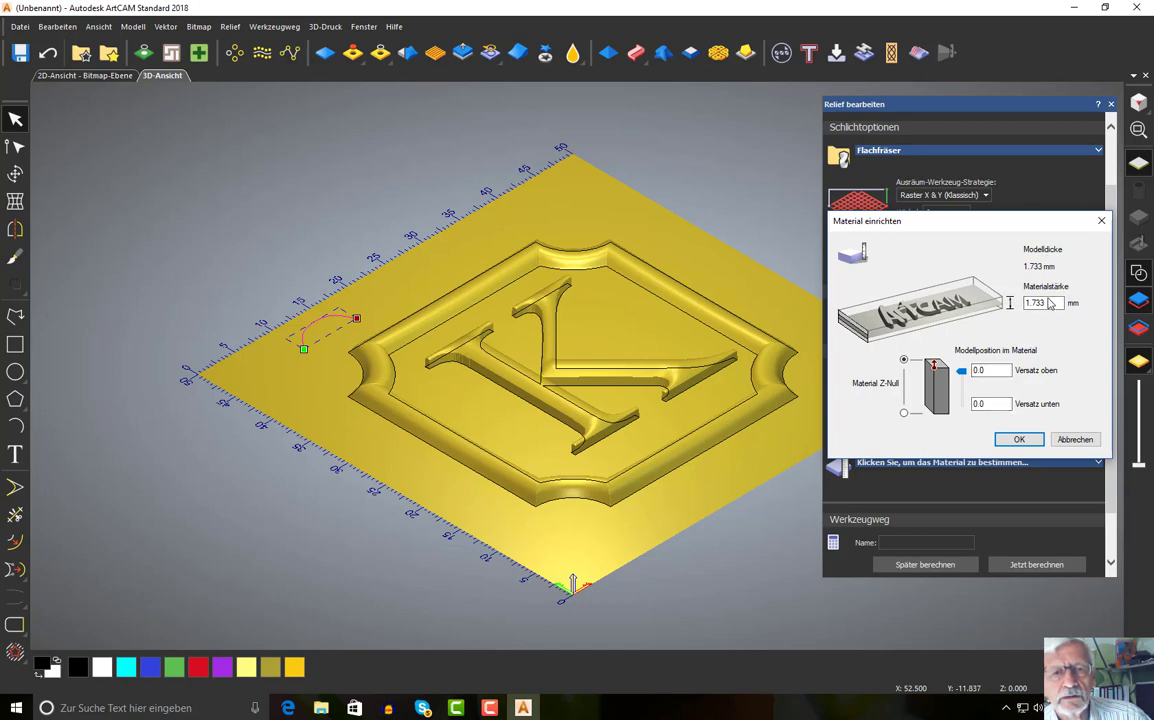
double_click(1045, 303)
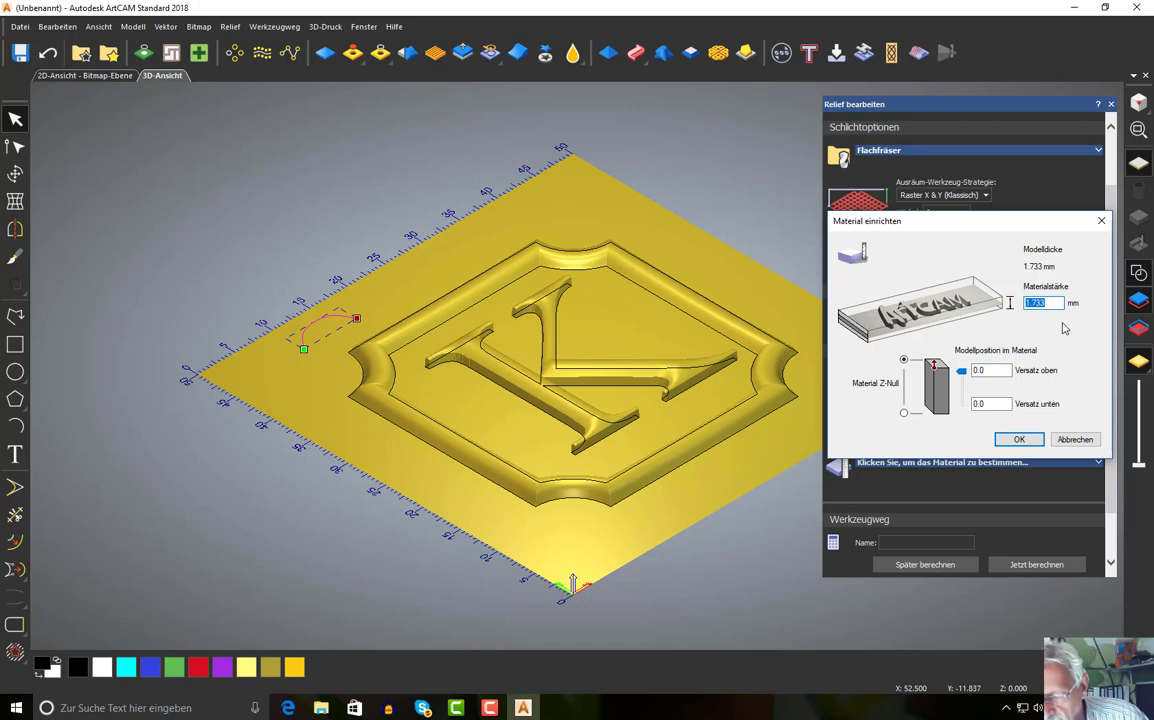
text(10)
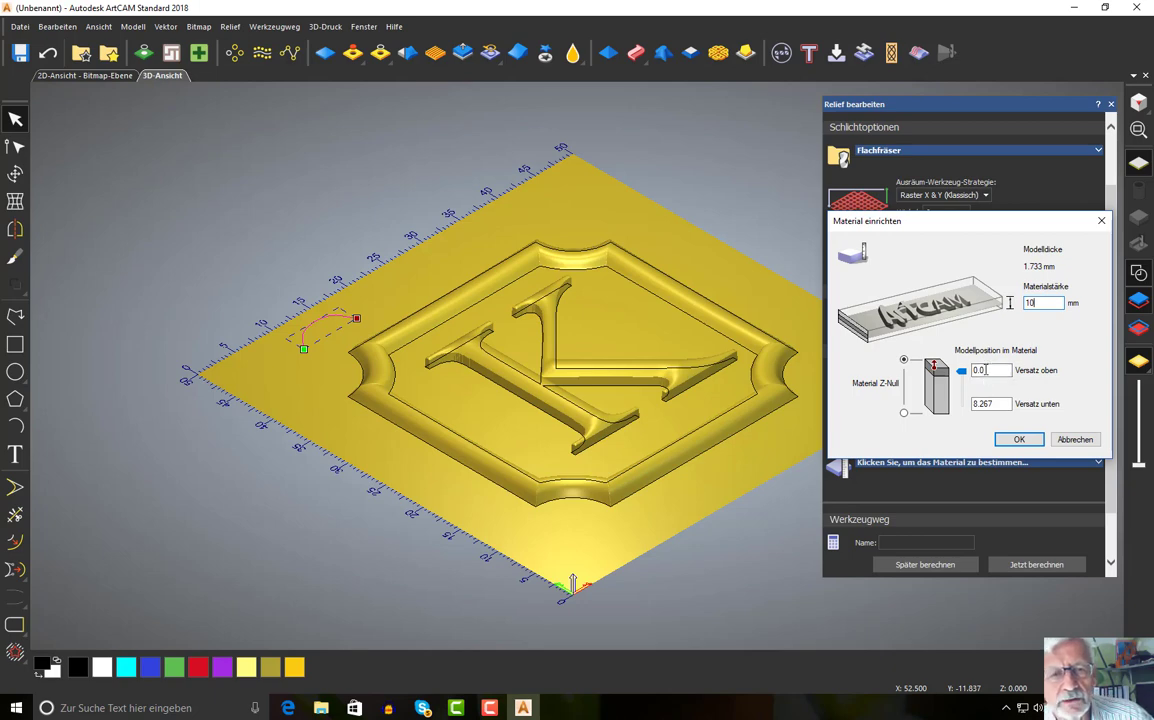
click(1019, 439)
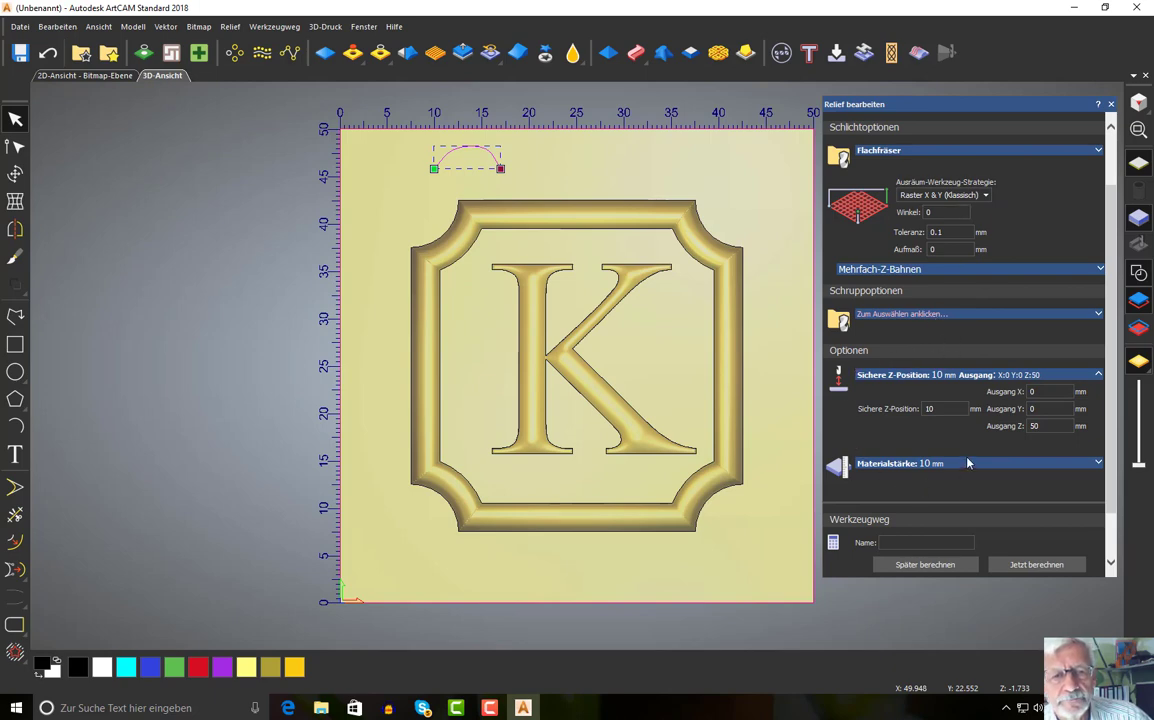
Name the toolpath Relief-K and calculate it immediately
scroll(967, 463, down, 2)
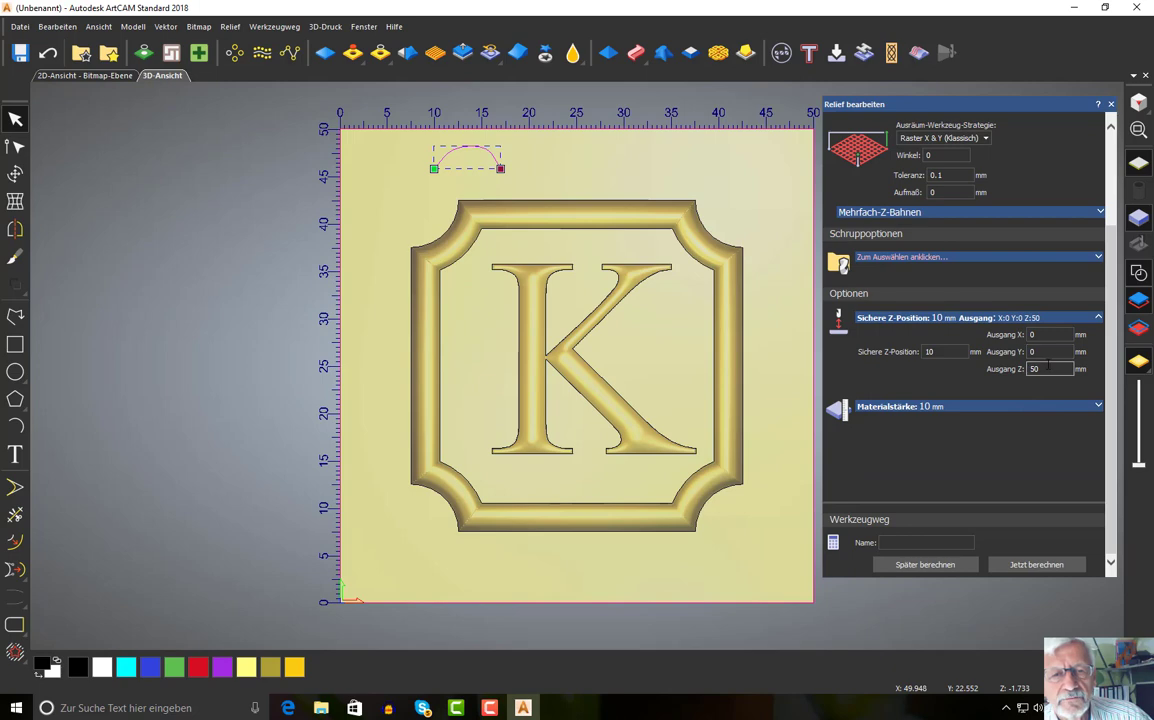
scroll(1047, 364, up, 2)
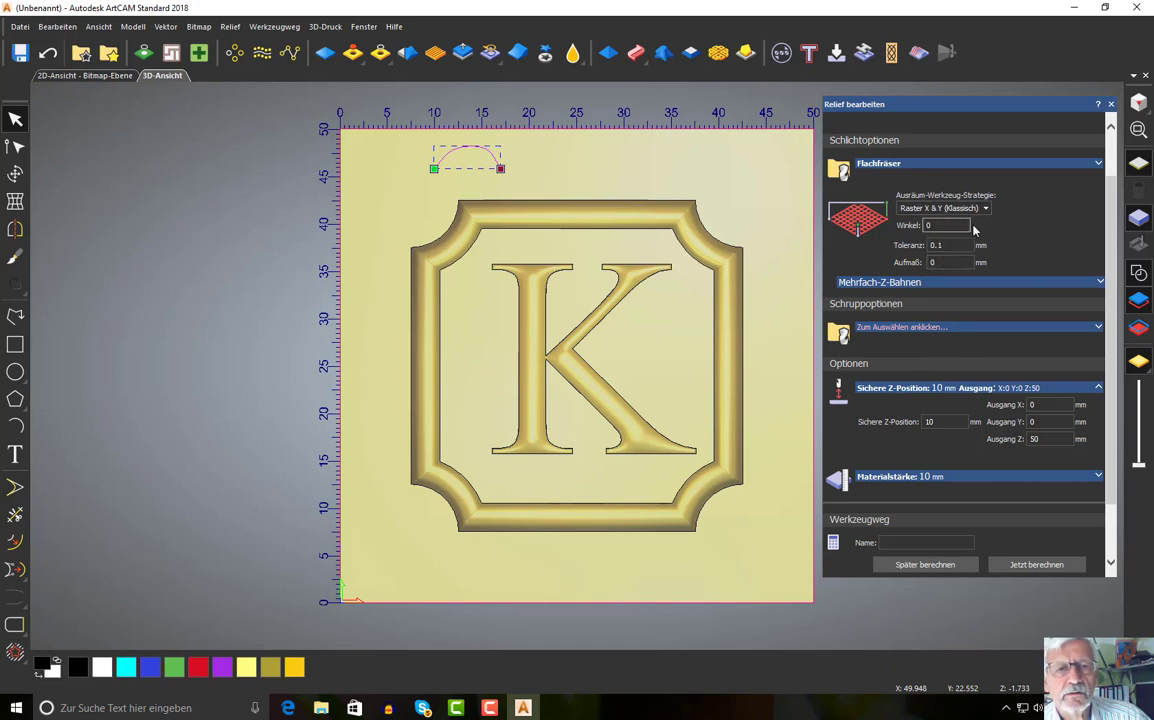
scroll(1005, 232, up, 1)
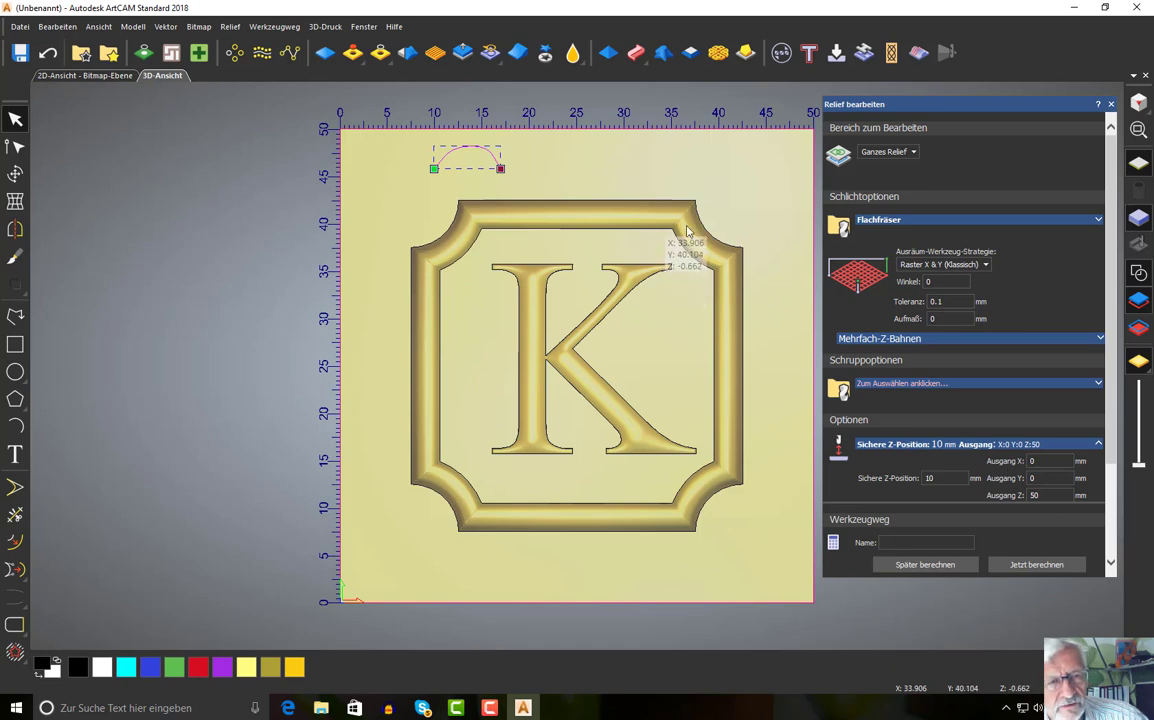
click(1045, 461)
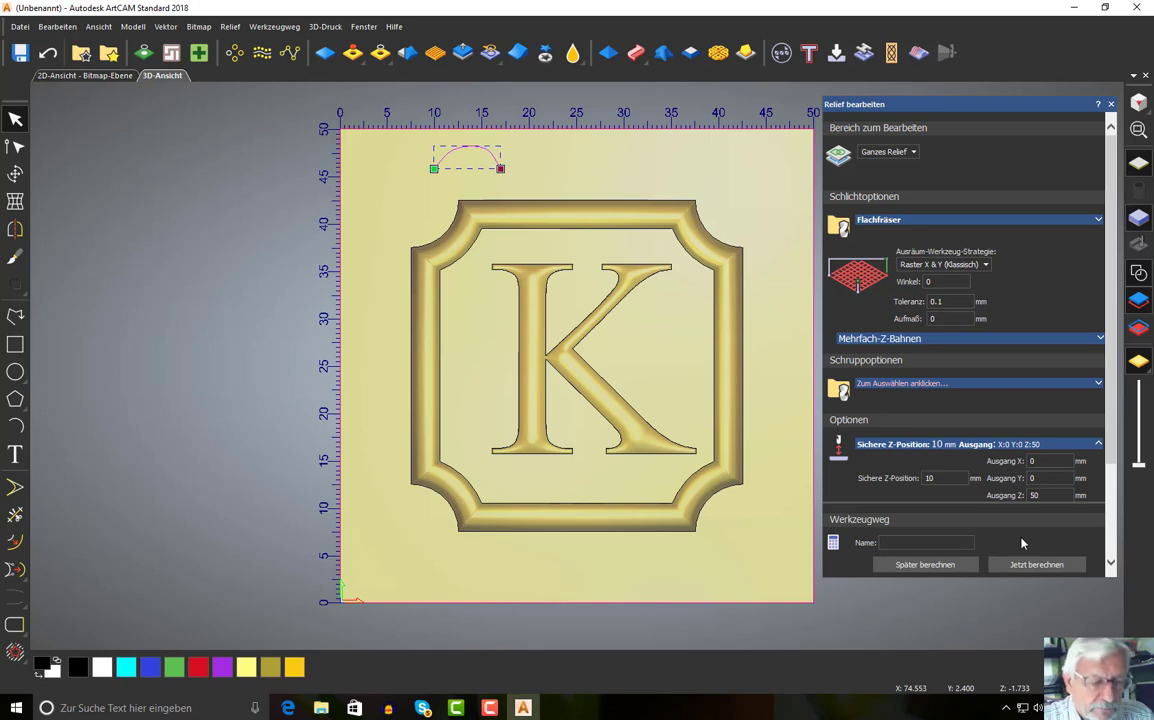
text(Relief)
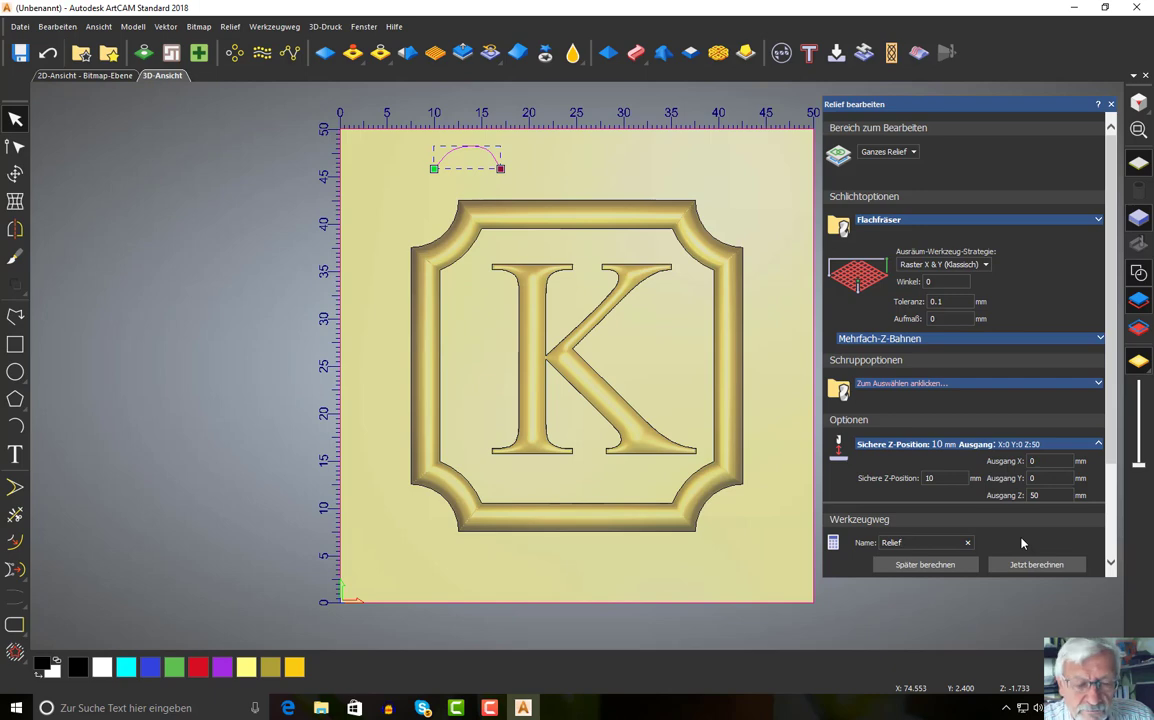
text(-K)
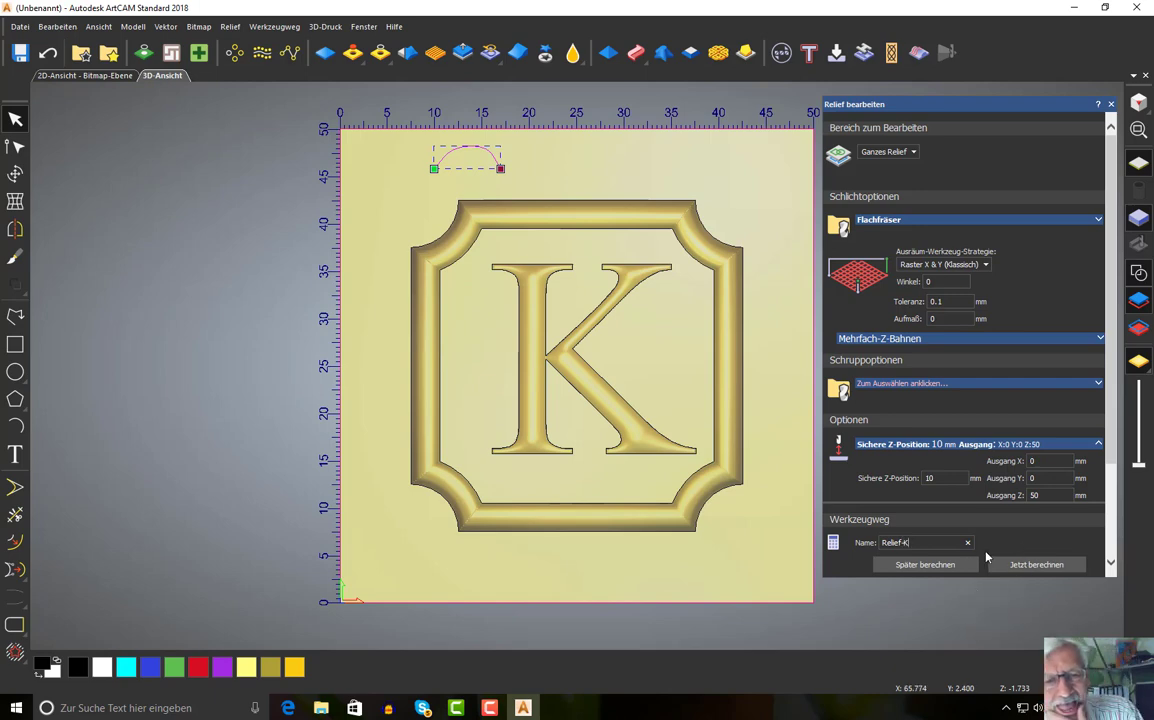
click(1016, 566)
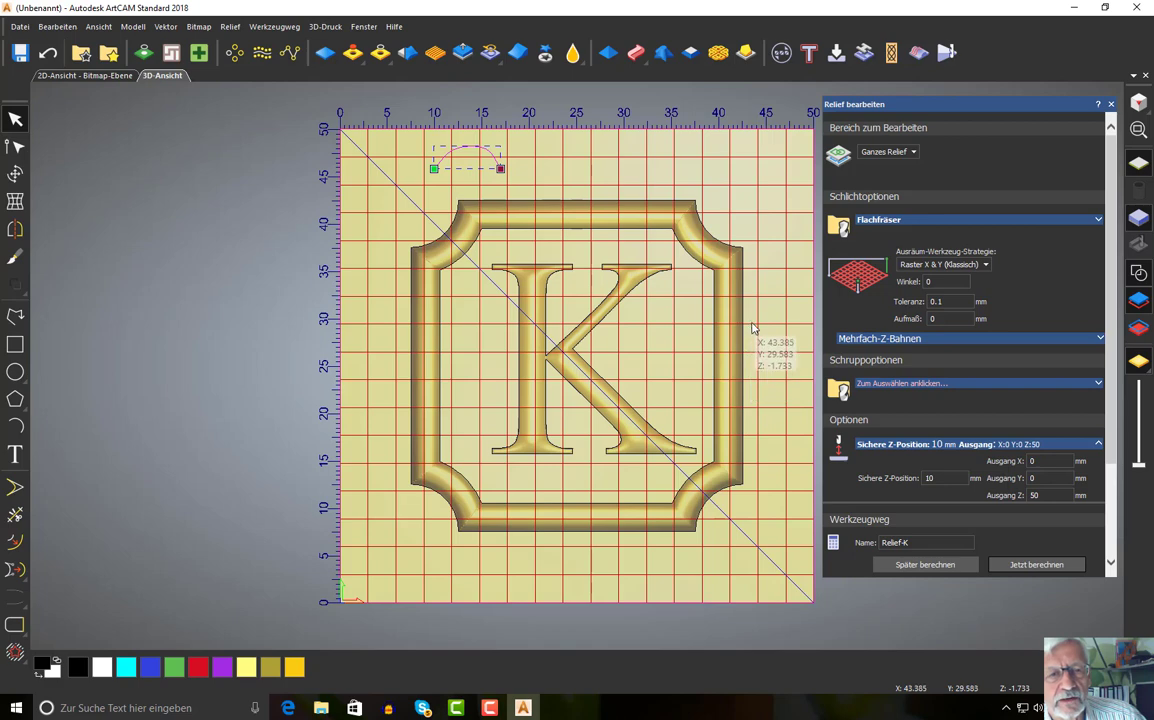
Set the flat end mill's stepover (Bahnabstand) to 0.5 mm and recalculate the Relief-K toolpath
scroll(762, 314, up, 1)
scroll(762, 311, down, 2)
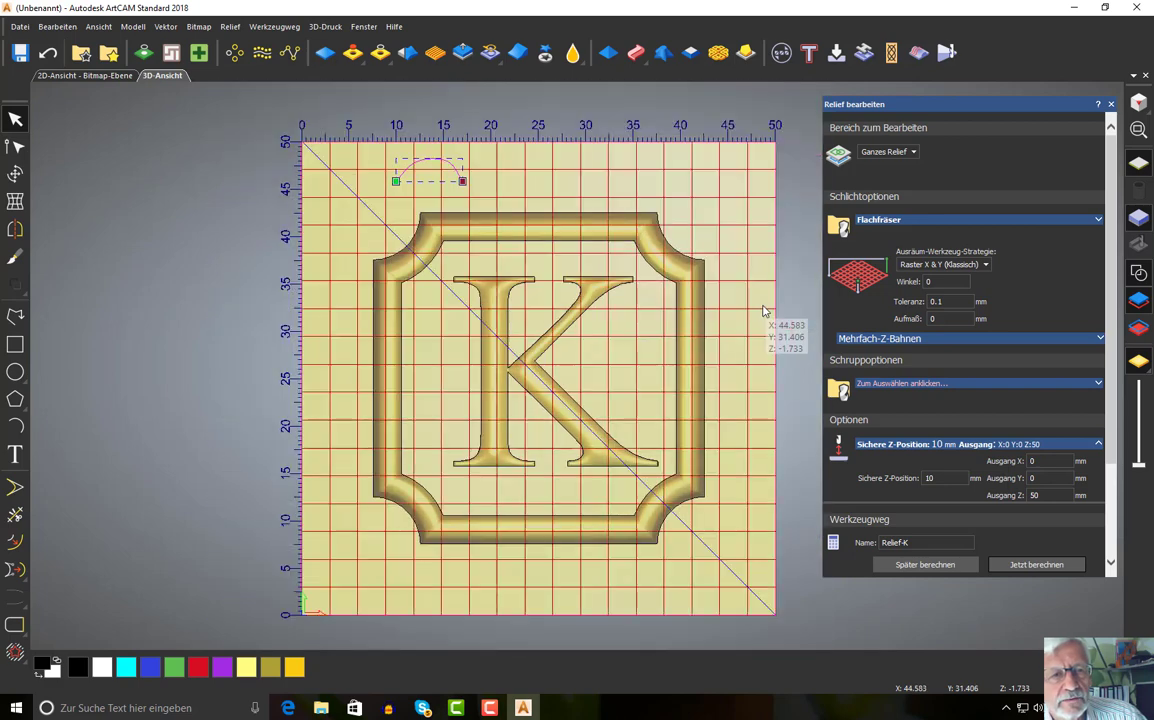
scroll(715, 326, down, 1)
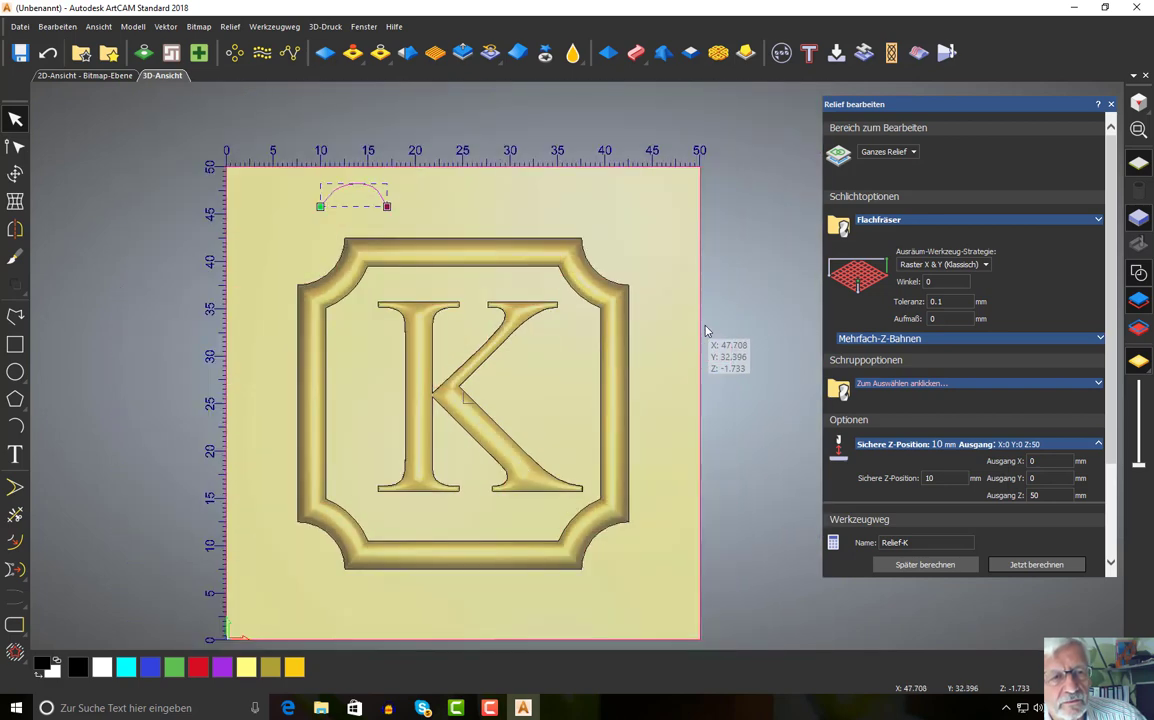
scroll(690, 335, up, 1)
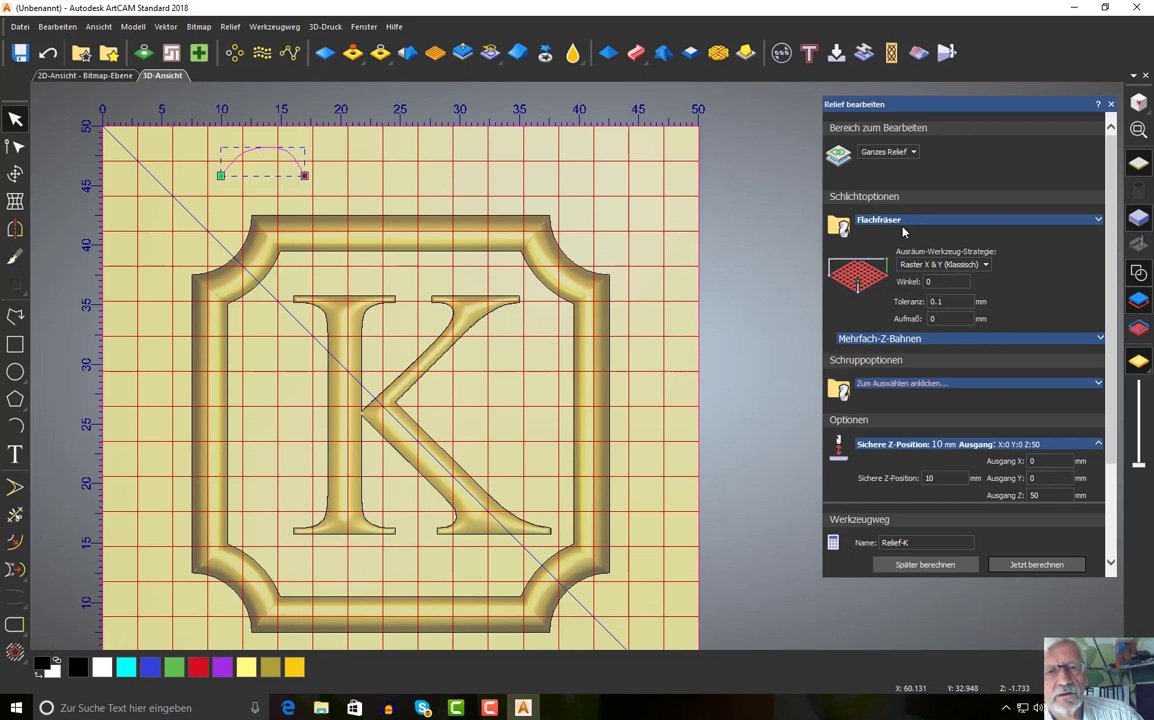
click(907, 221)
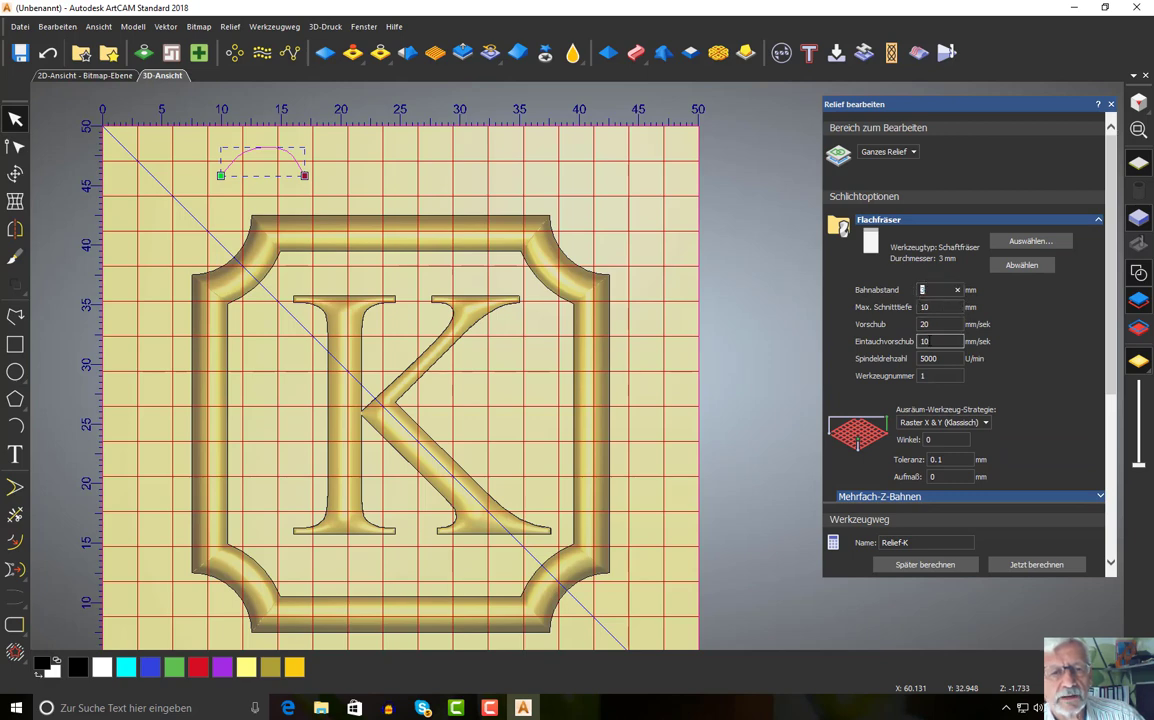
double_click(930, 291)
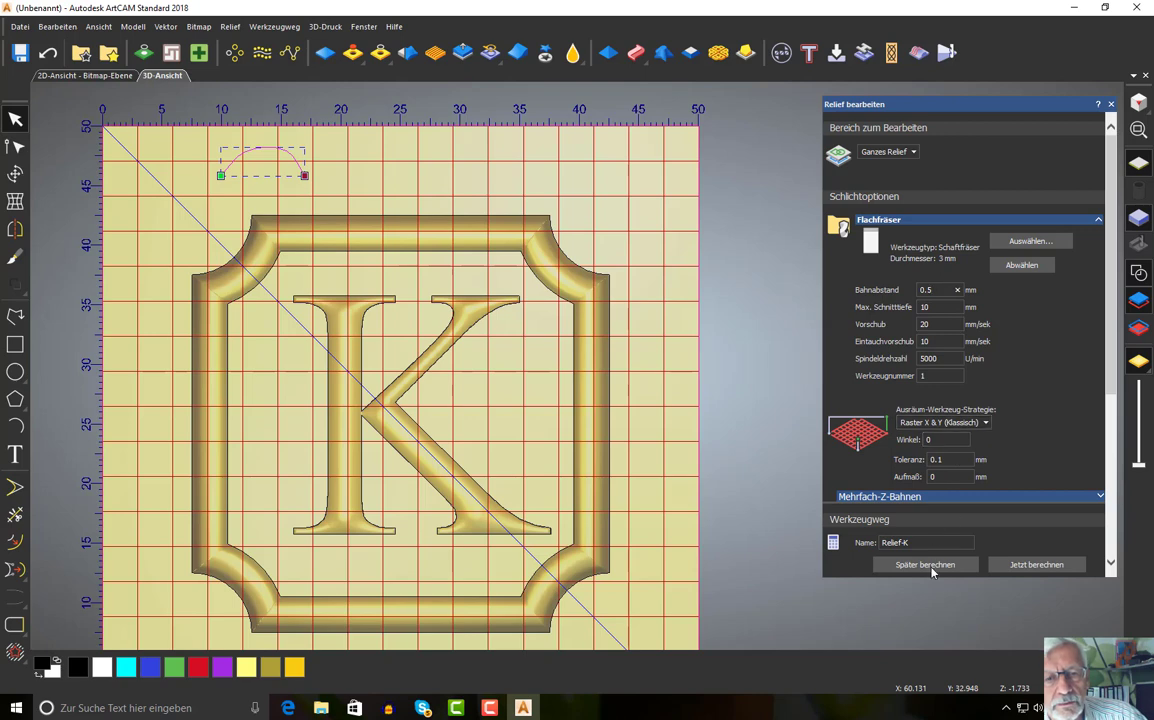
click(1021, 566)
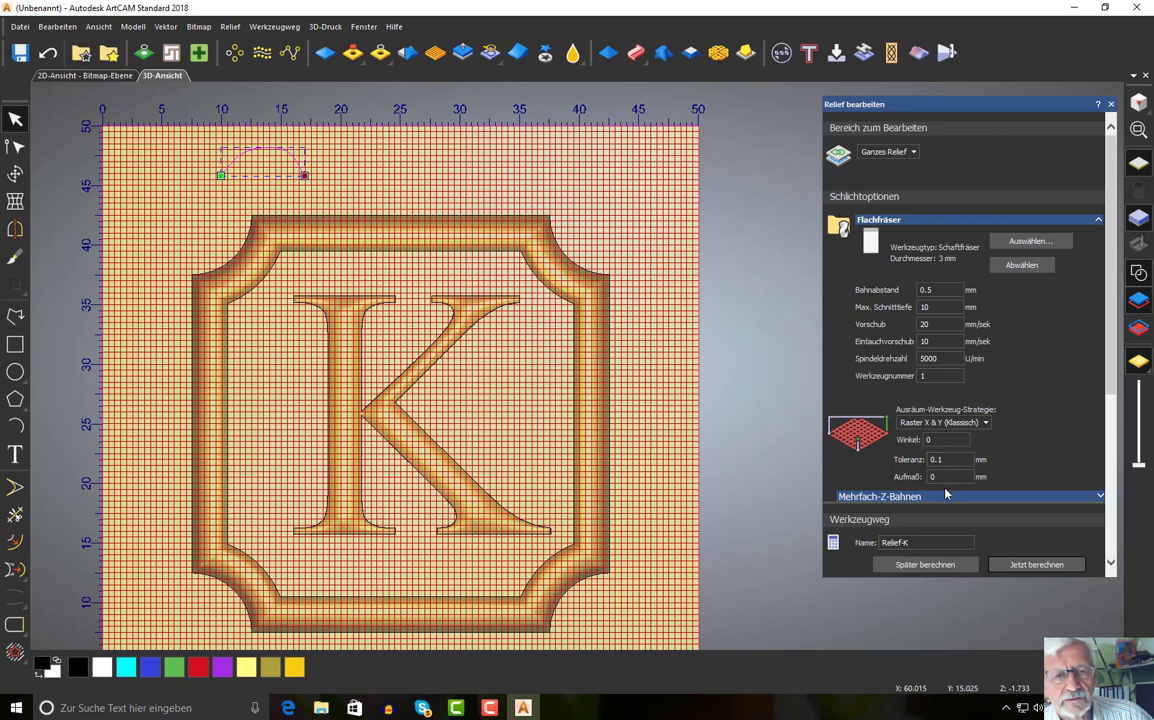
Reduce the flat end mill's stepover (Bahnabstand) to 0.3 mm and recalculate the Relief-K toolpath
click(940, 440)
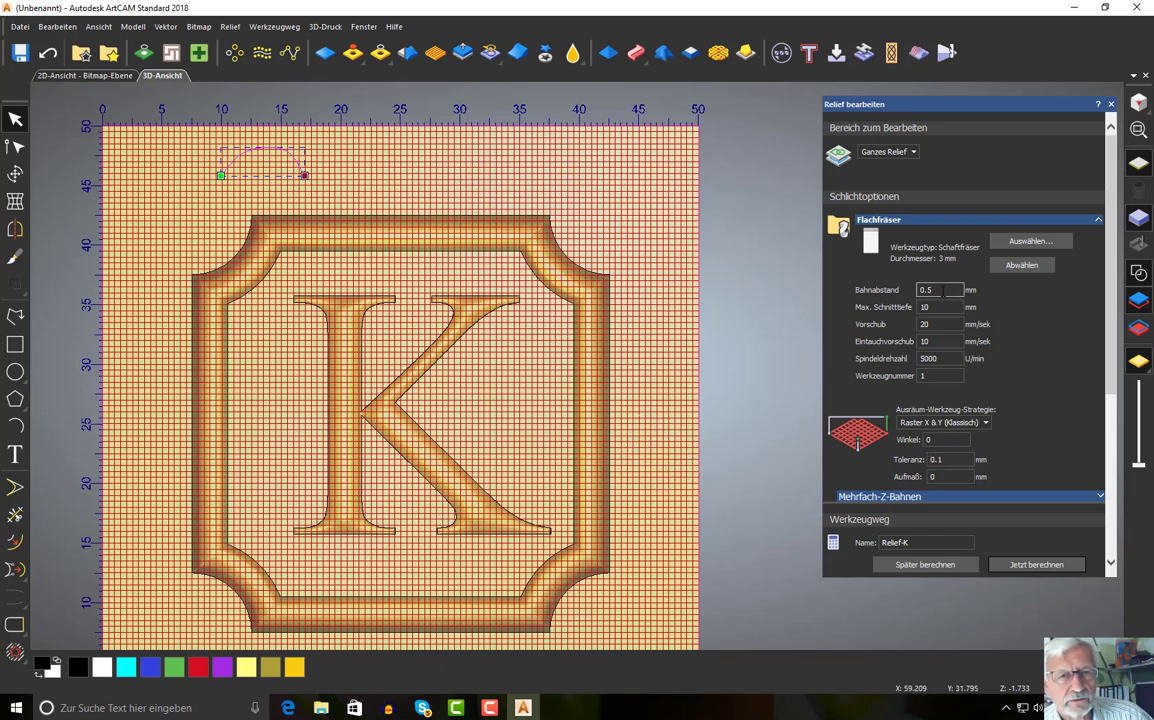
click(943, 290)
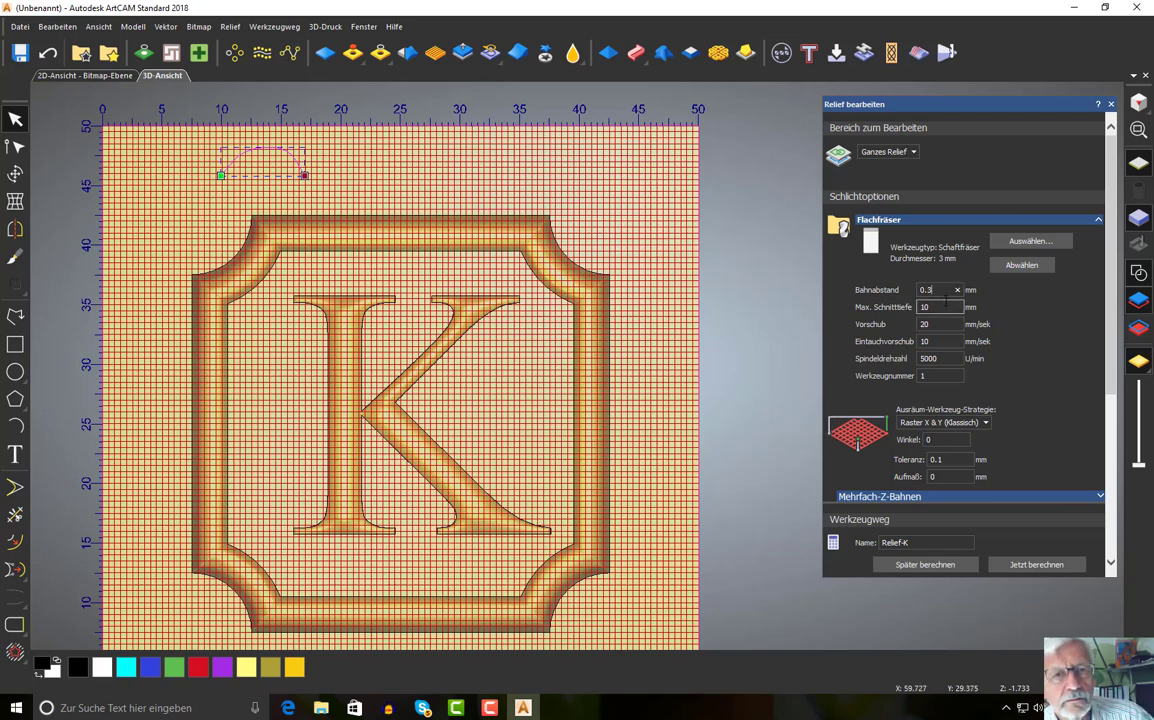
click(1000, 565)
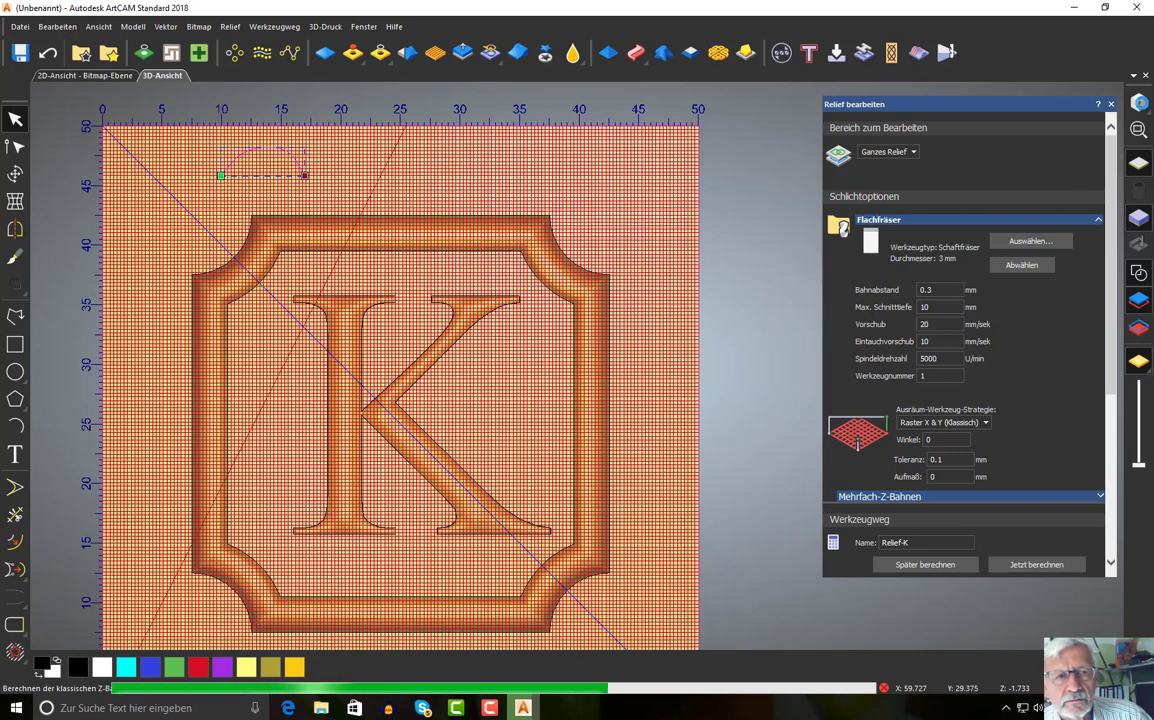
Check the toolpath and material block in a side view and calculate the Relief-K toolpath again
click(1110, 106)
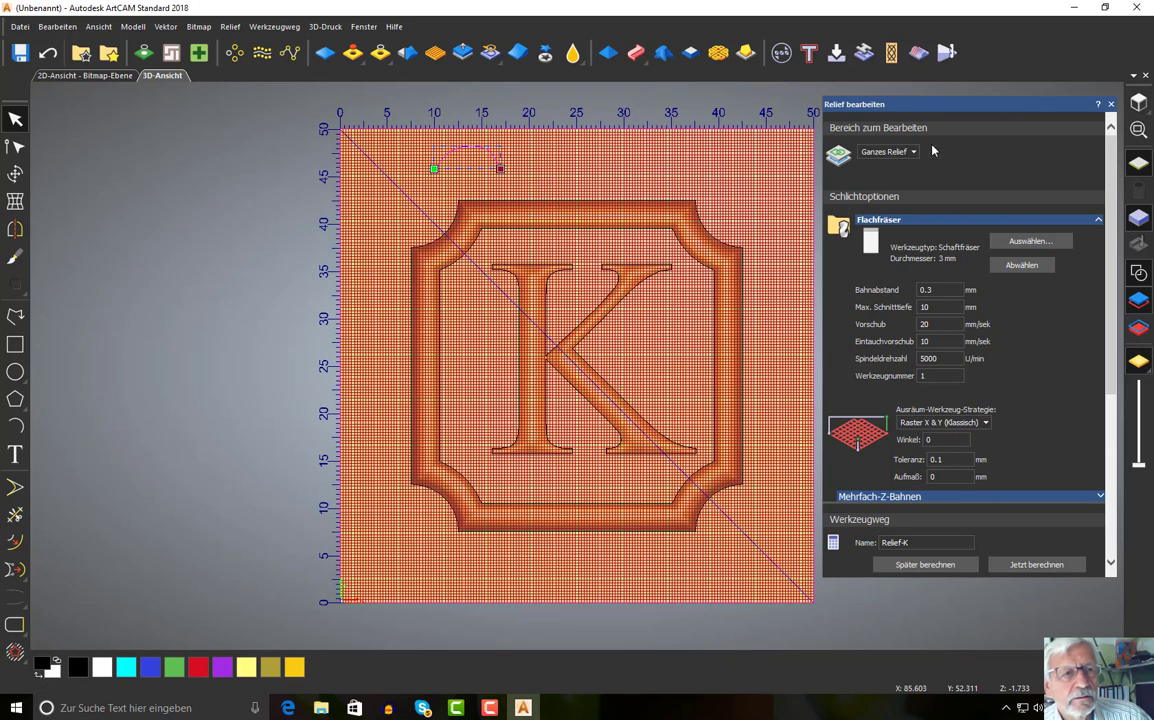
mouse_move(1068, 102)
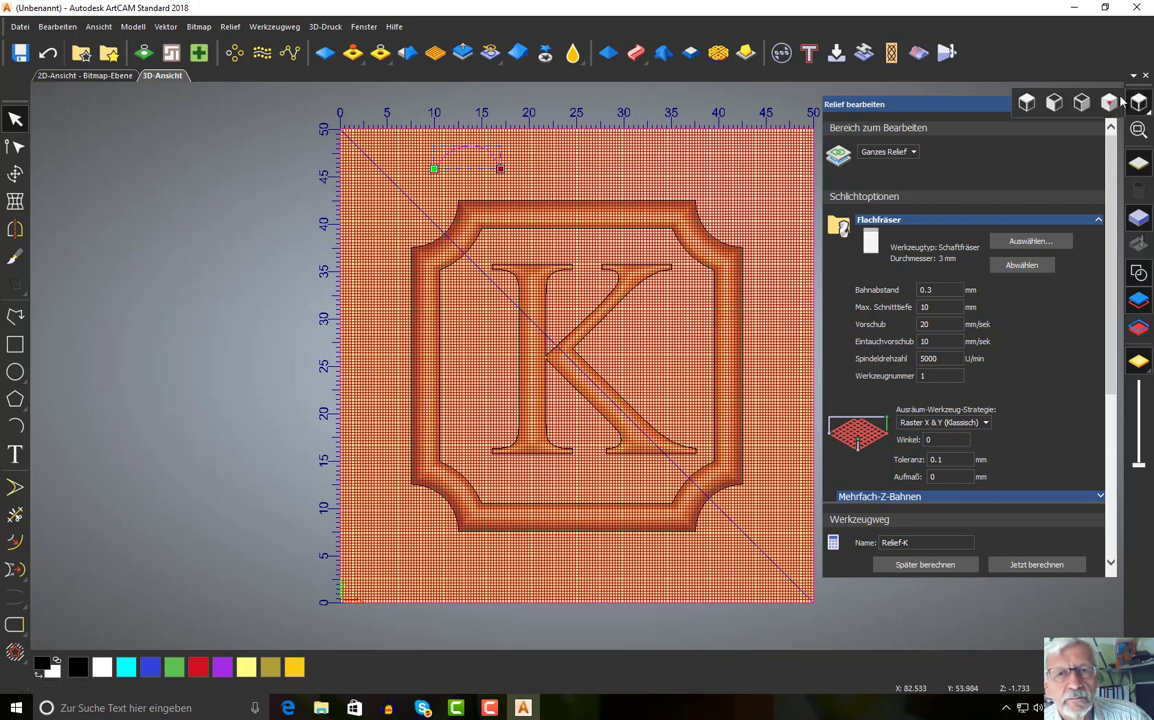
click(1068, 102)
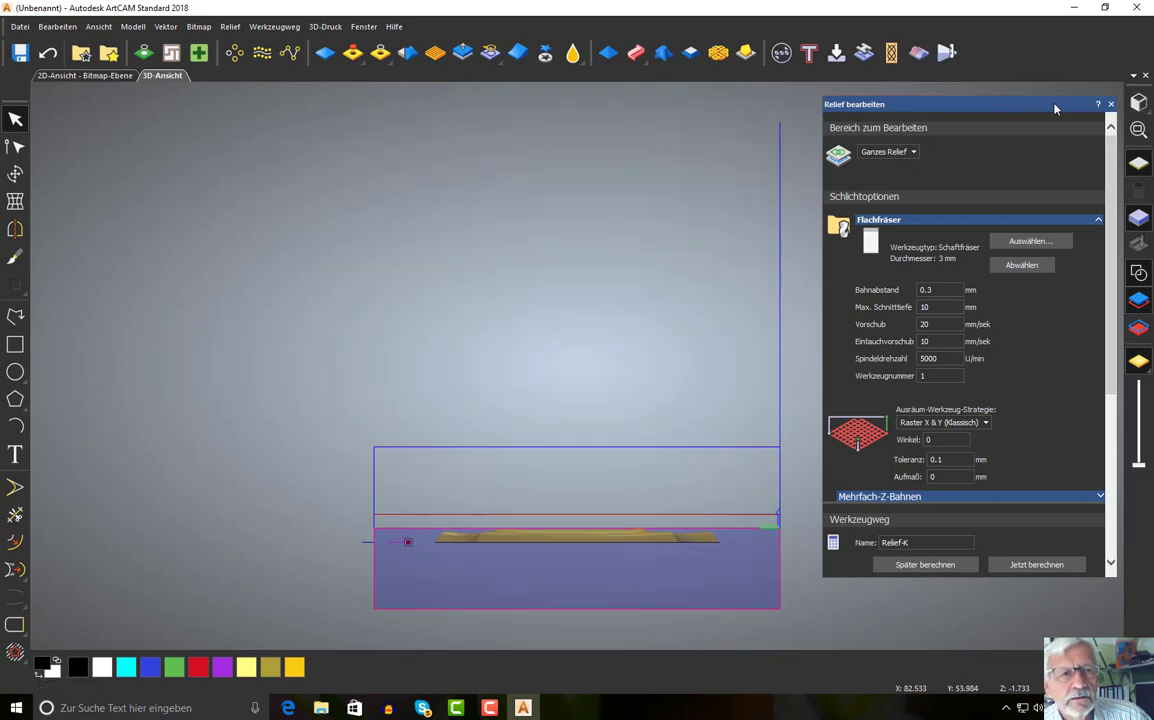
scroll(608, 580, up, 2)
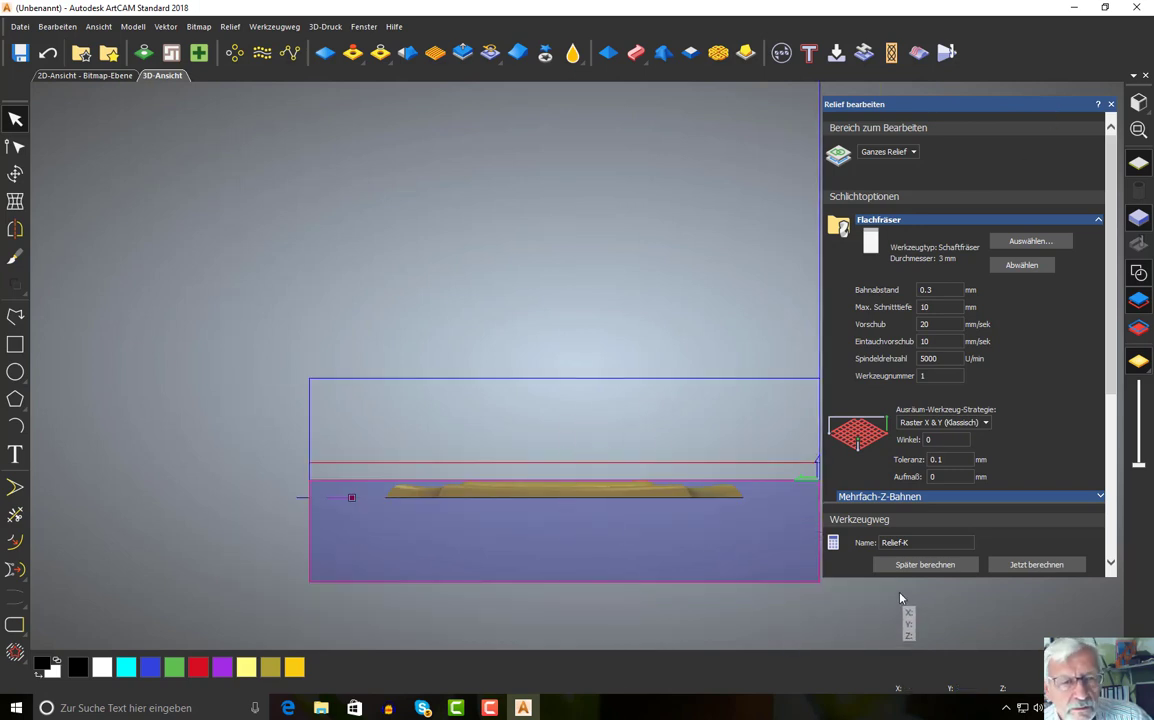
scroll(900, 598, up, 1)
scroll(895, 600, up, 1)
scroll(585, 643, down, 1)
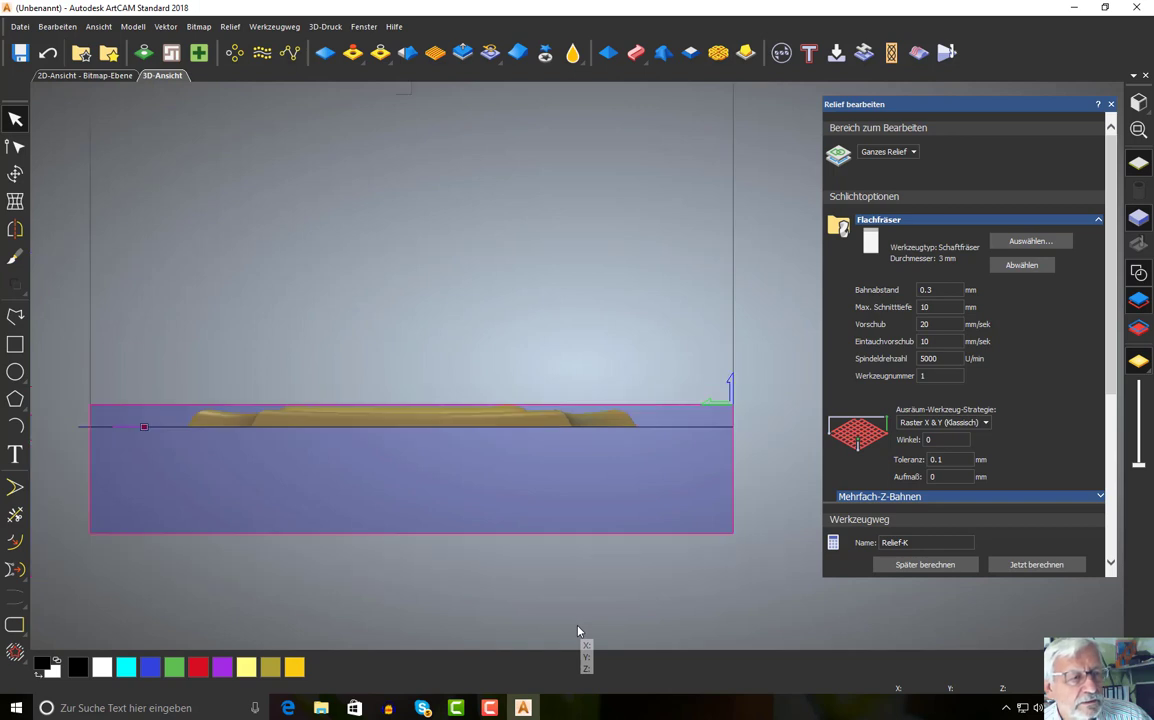
click(1014, 567)
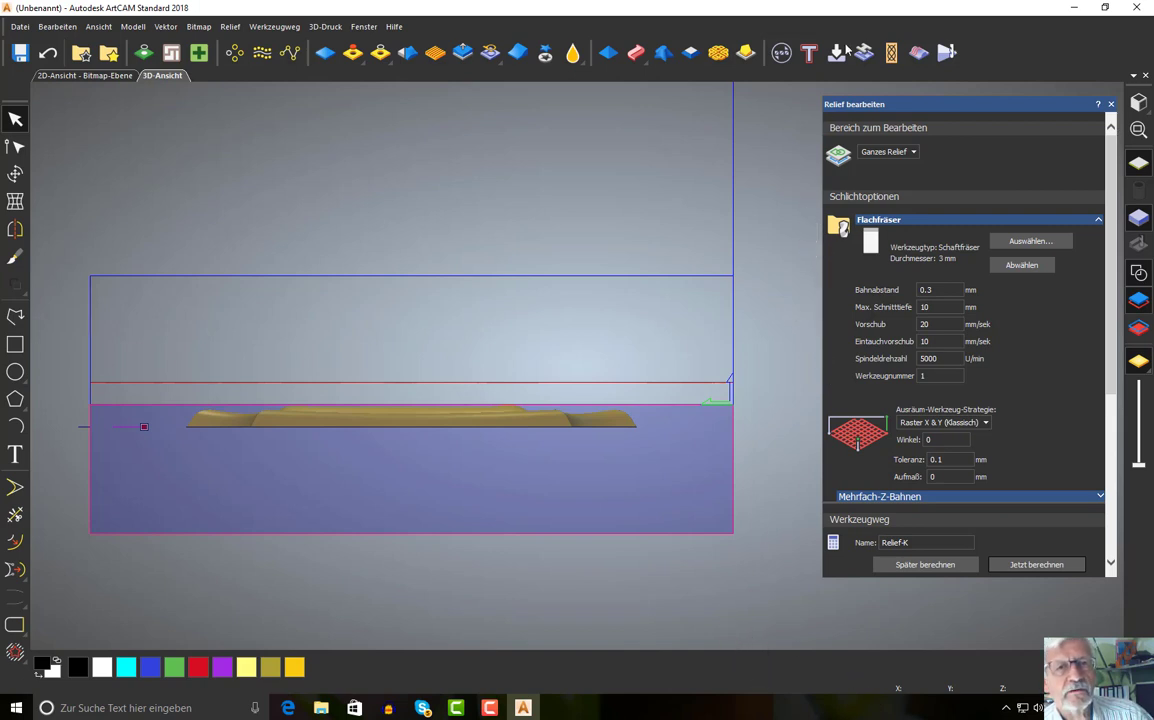
Examine the Relief-K raster toolpath over the relief and material block in the Iso 1 view
mouse_move(1137, 103)
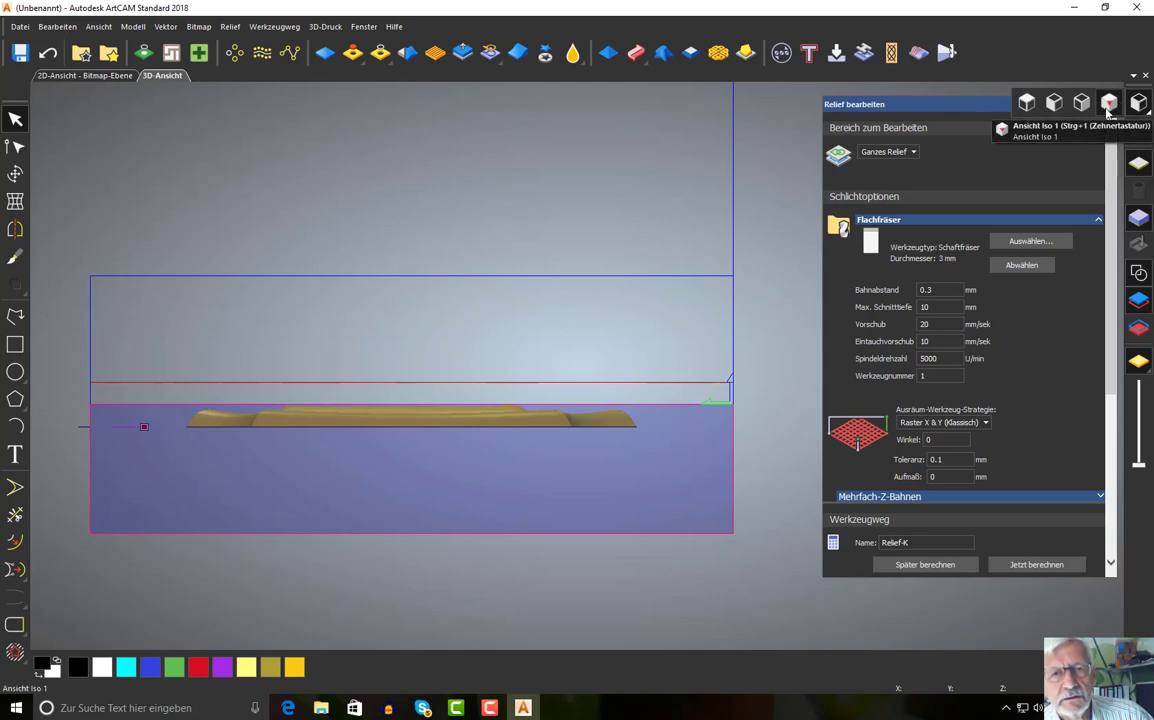
click(1108, 108)
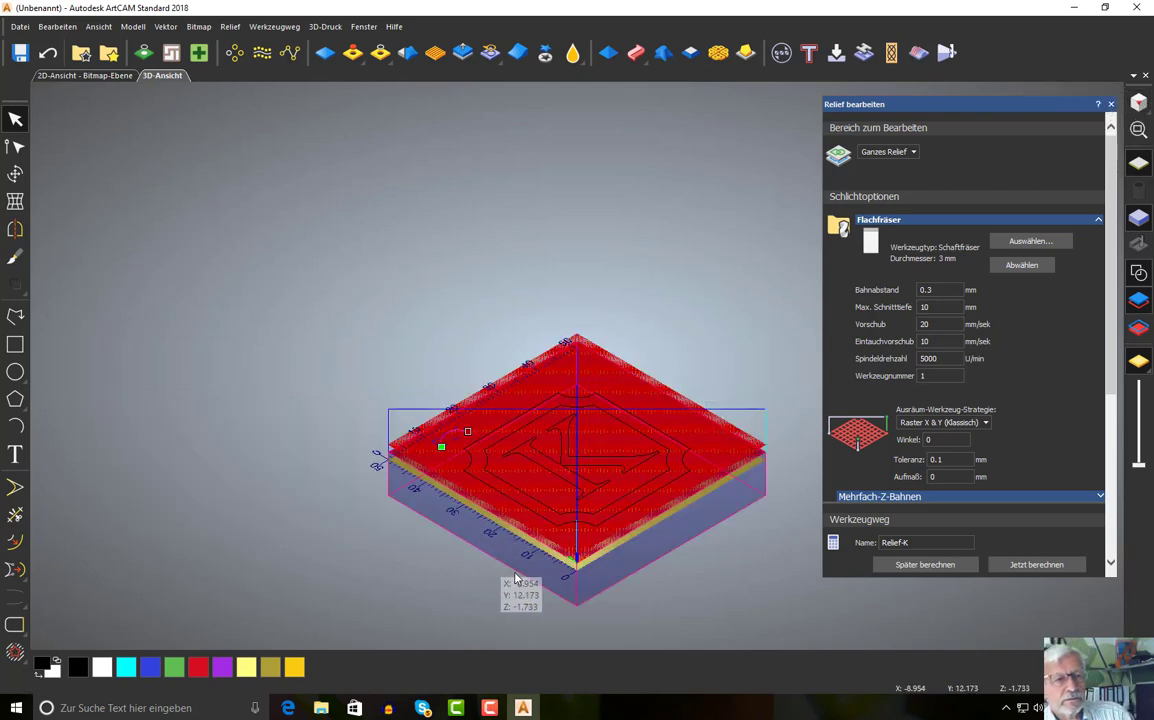
scroll(590, 555, up, 5)
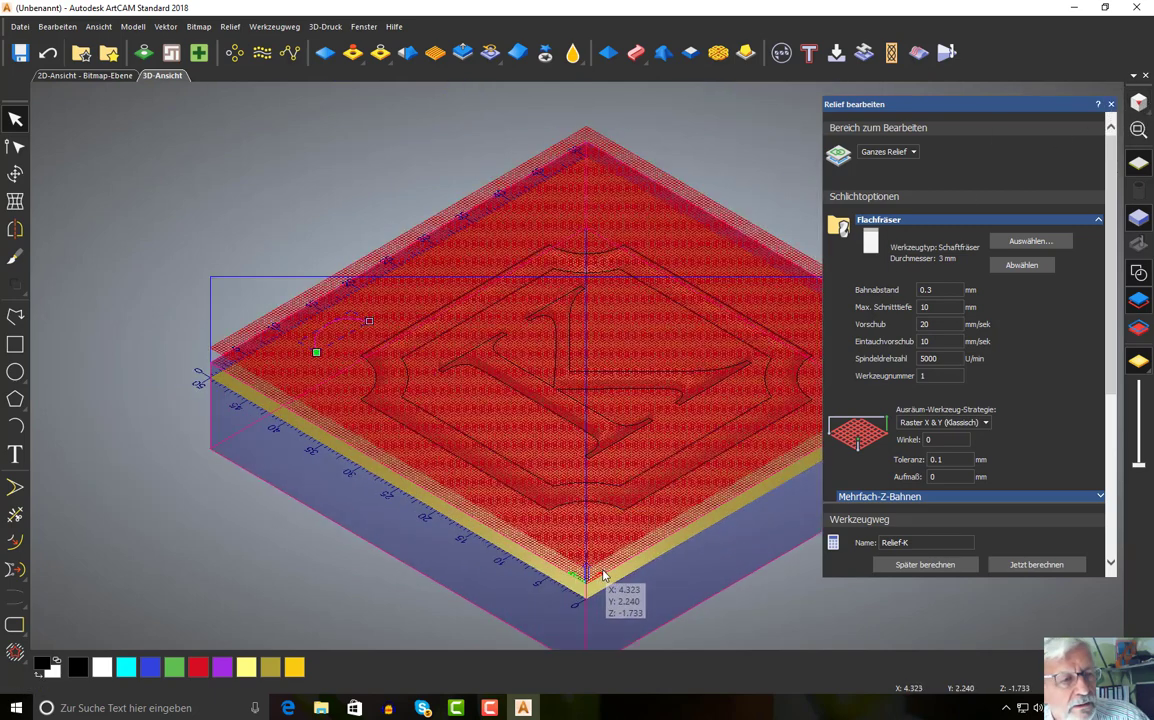
scroll(603, 575, up, 2)
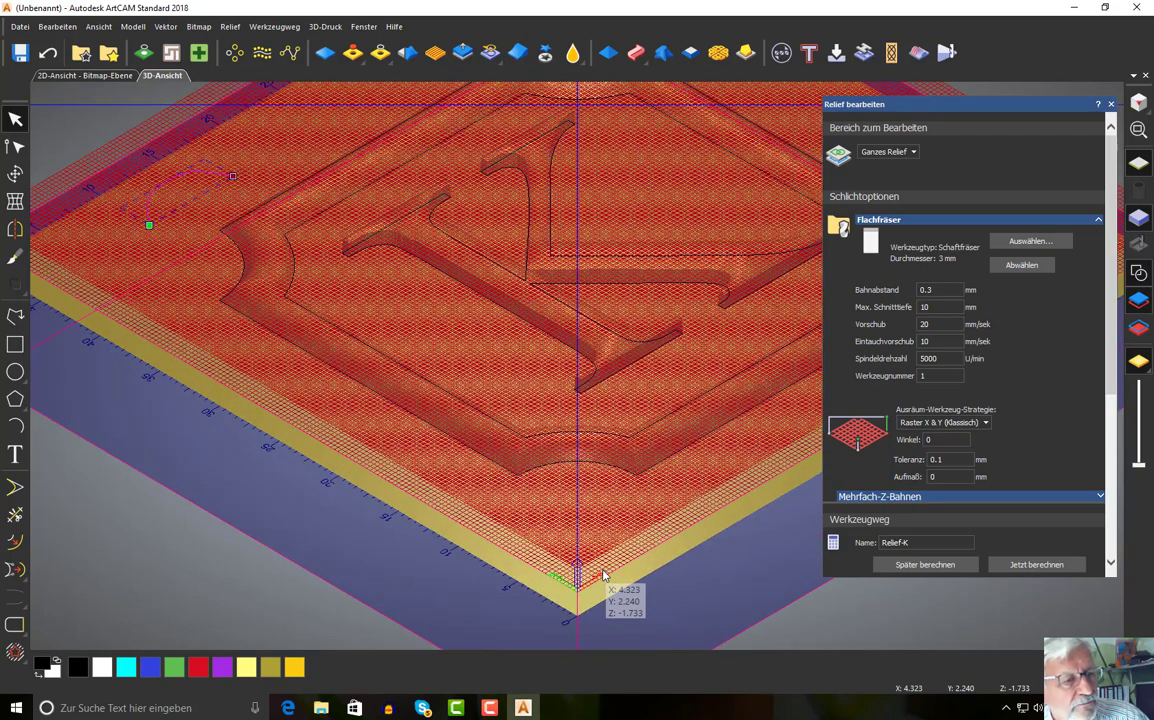
scroll(603, 575, down, 4)
scroll(603, 575, up, 2)
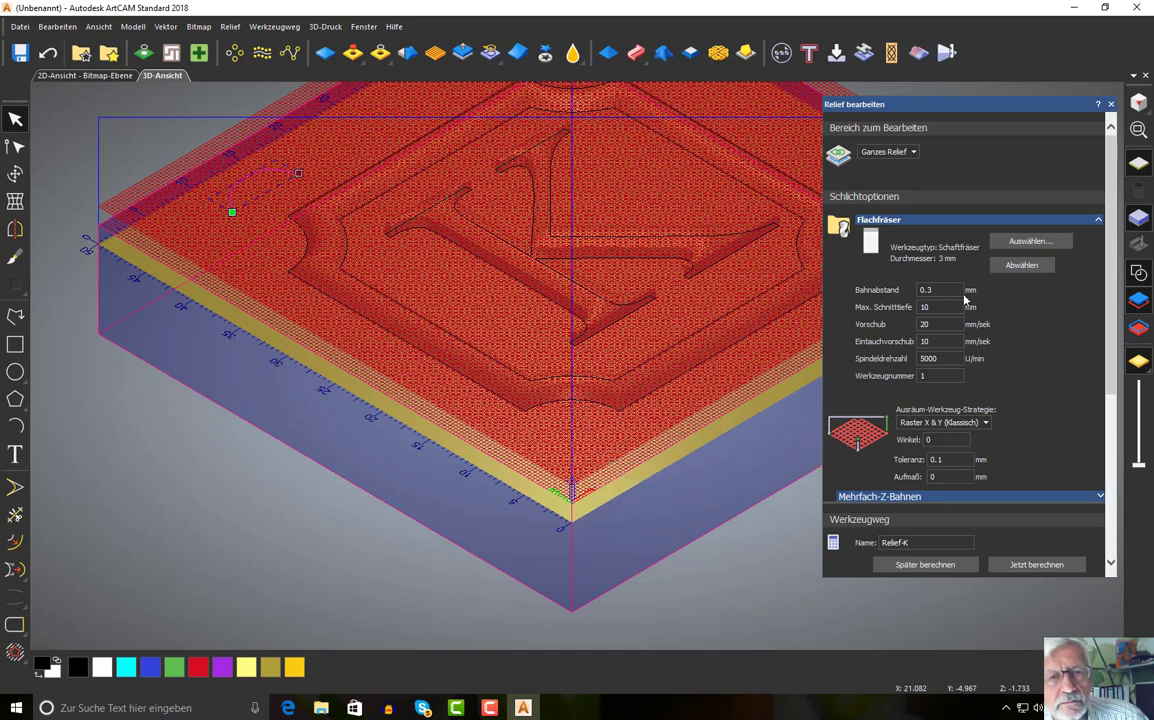
click(937, 320)
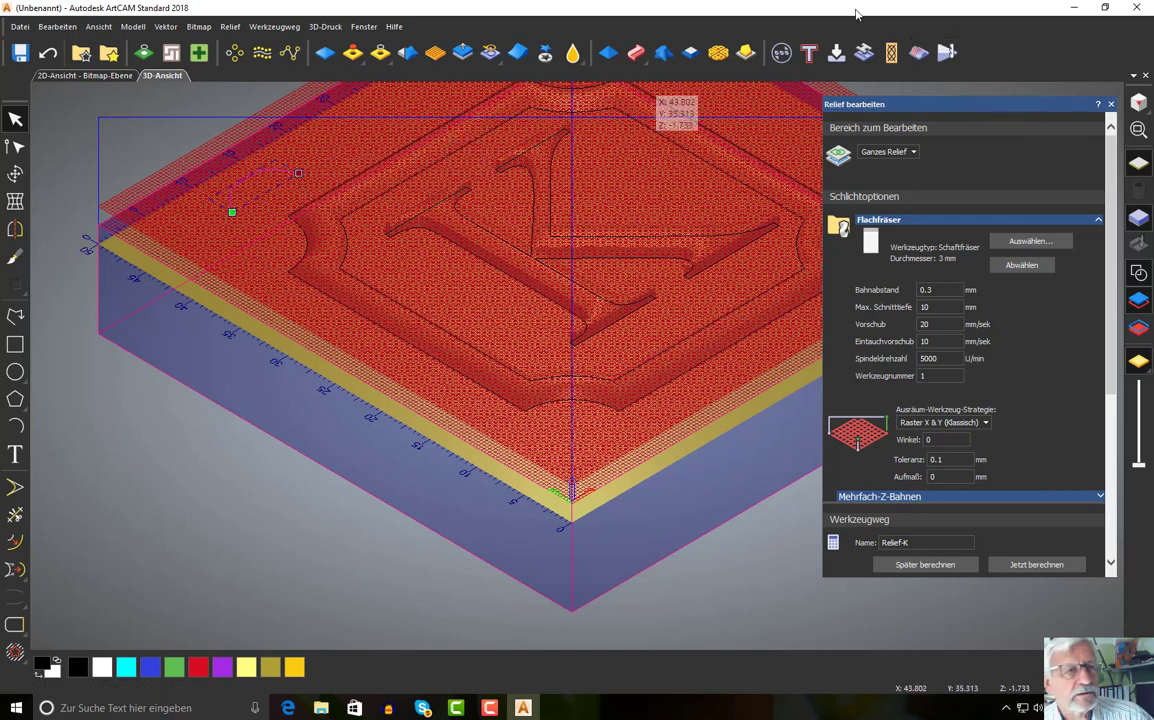
Display the project tree, close the relief machining settings and select Relief-K among the toolpaths (Werkzeugwege)
right_click(947, 55)
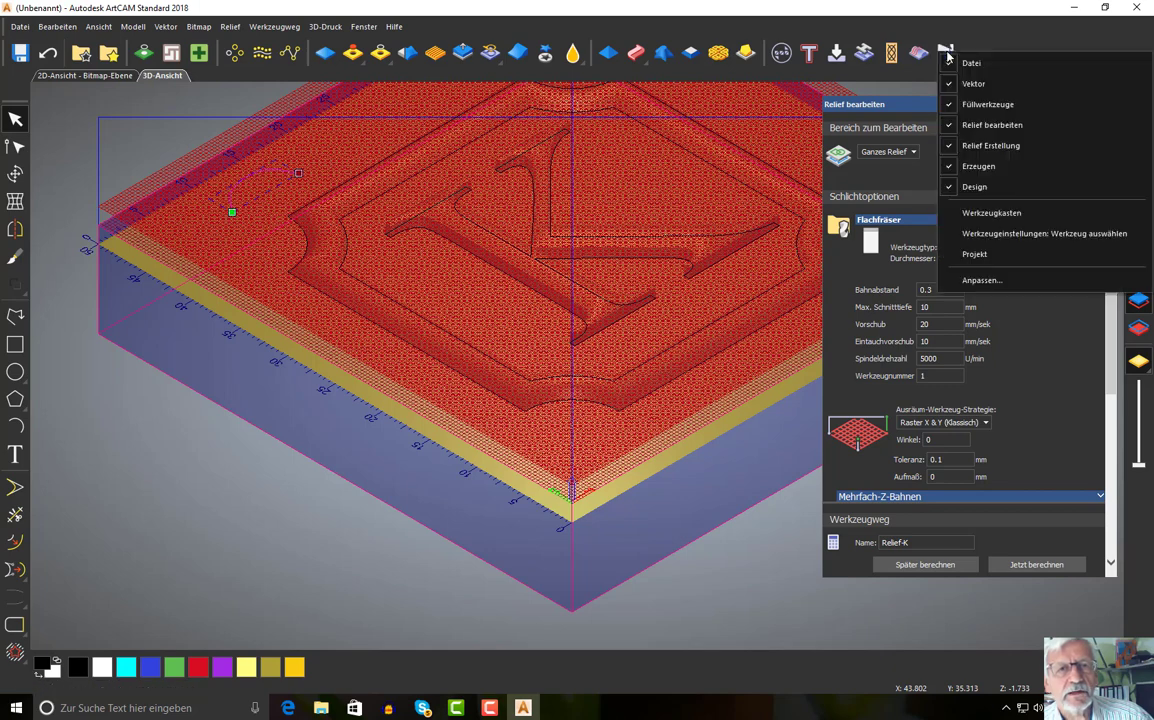
click(976, 258)
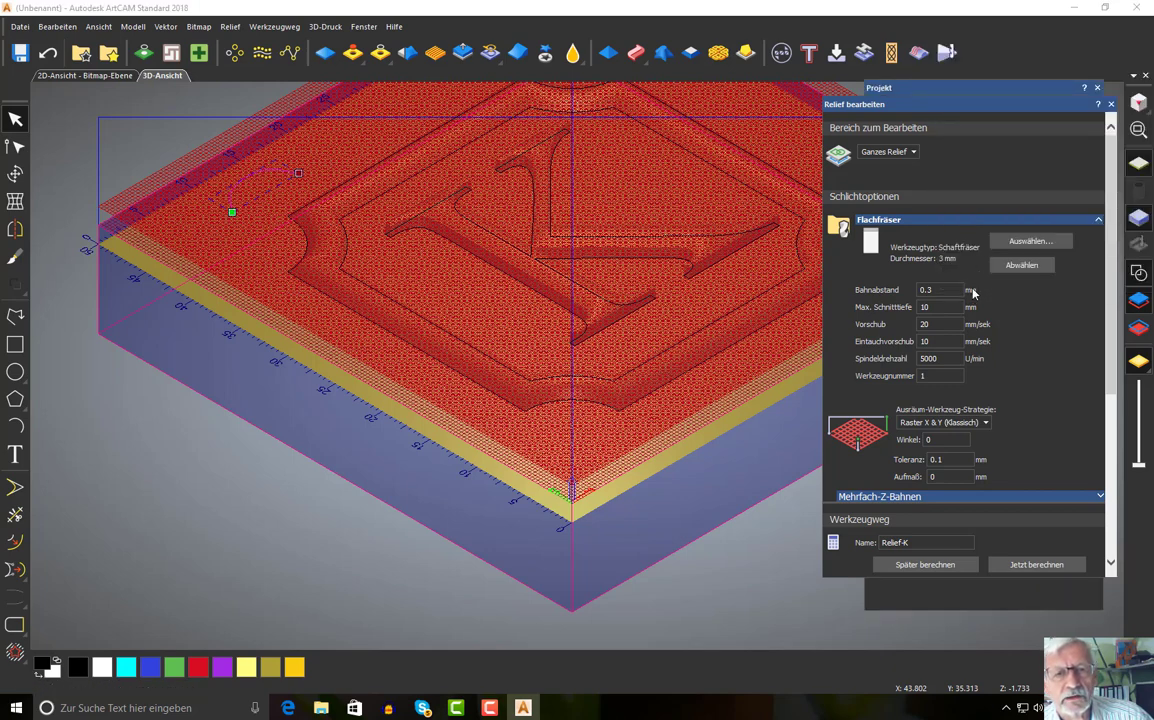
click(1111, 105)
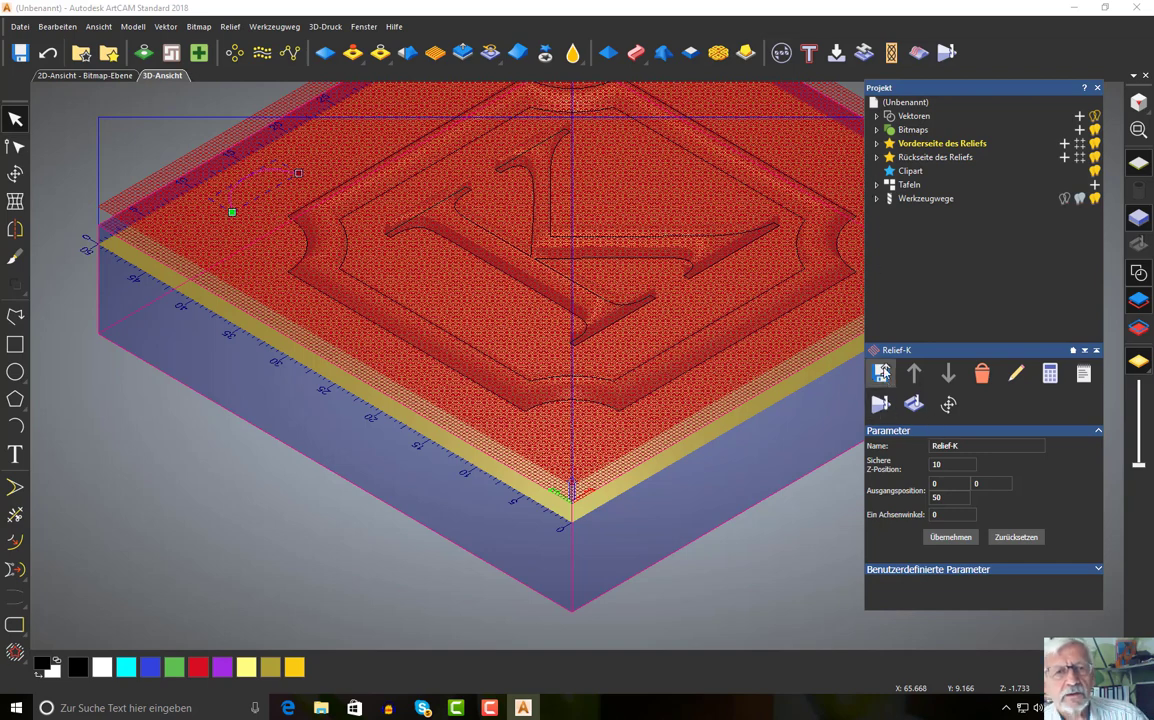
click(877, 199)
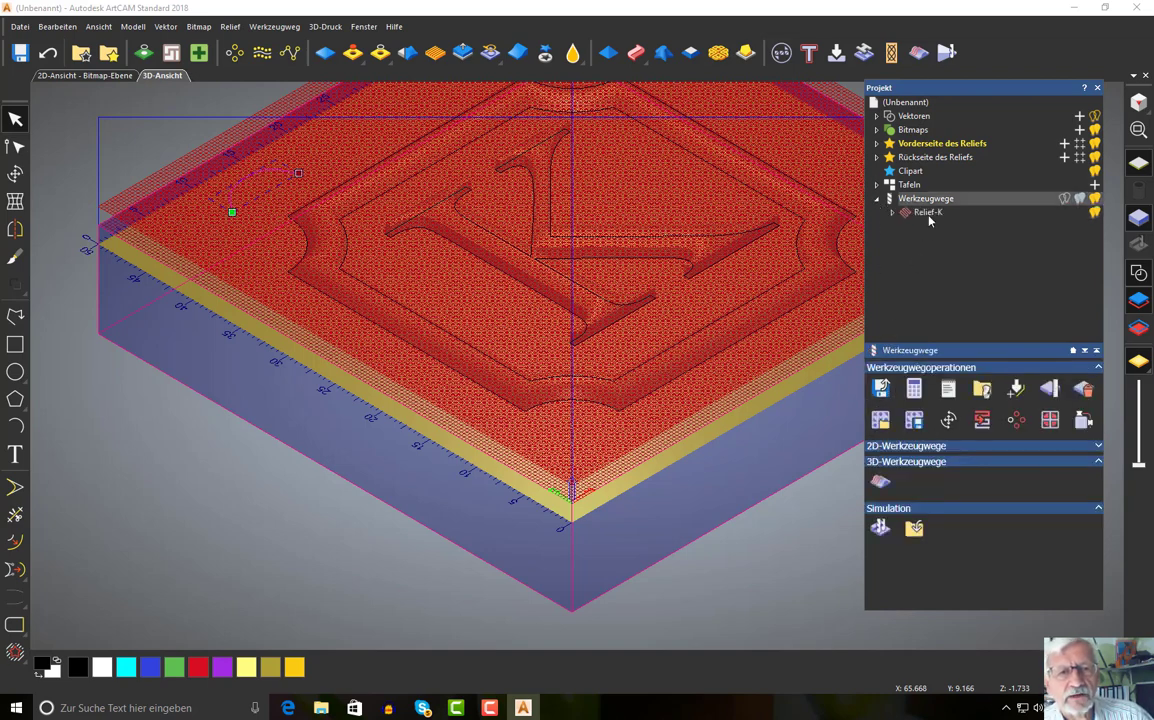
click(924, 213)
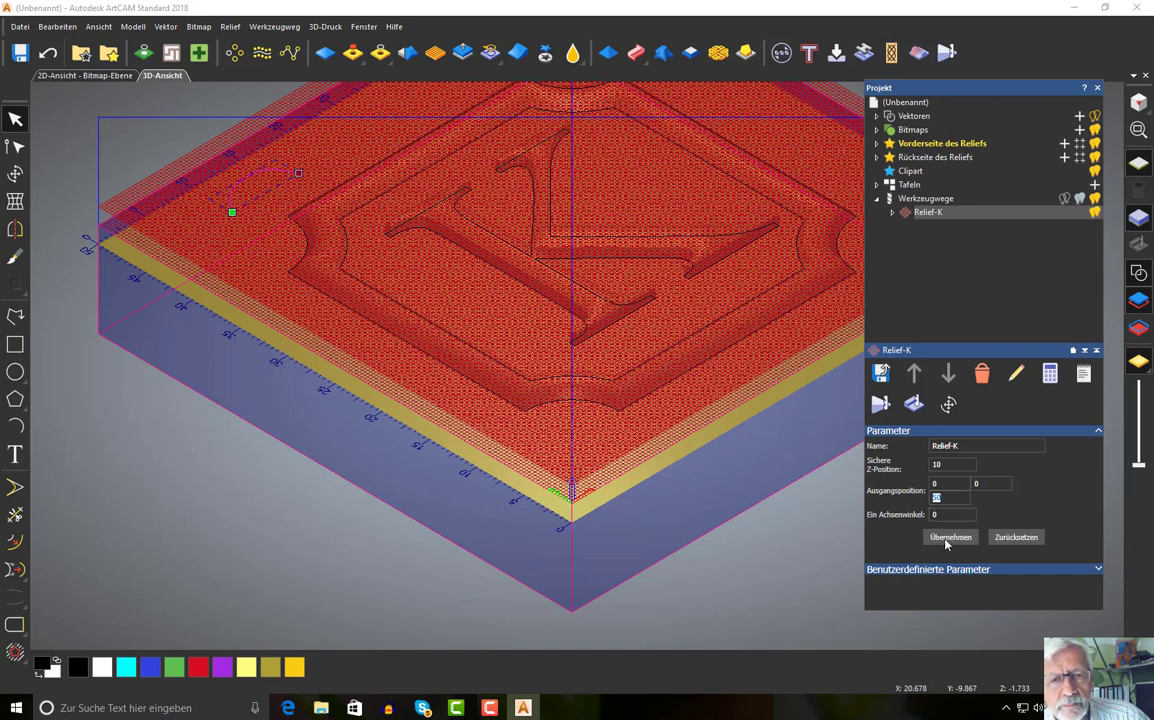
Start saving the Relief-K toolpath and enter Relie-K as the output file name
click(882, 373)
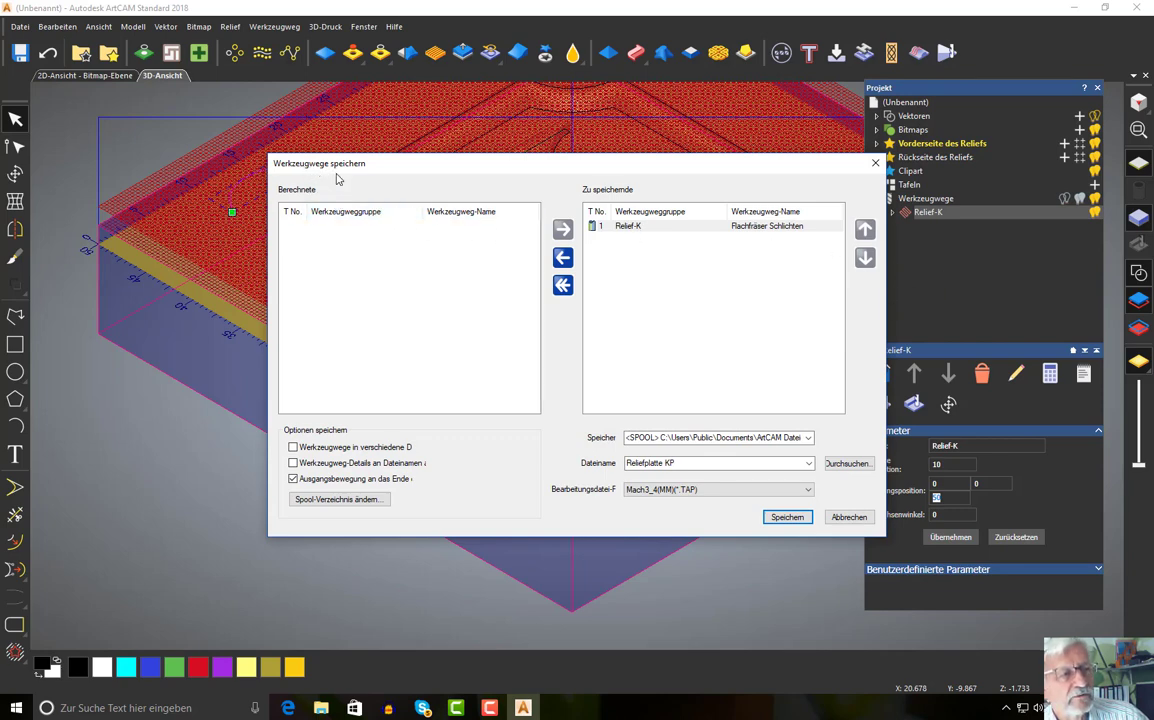
click(625, 228)
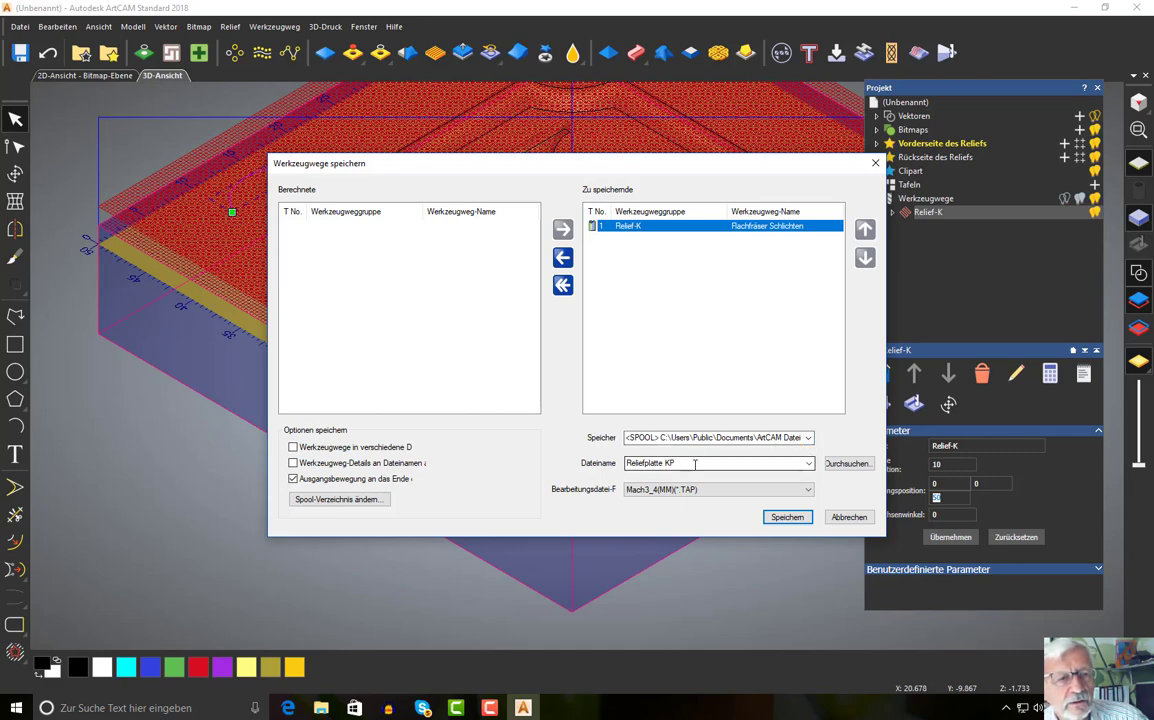
click(729, 466)
drag(682, 464, 659, 464)
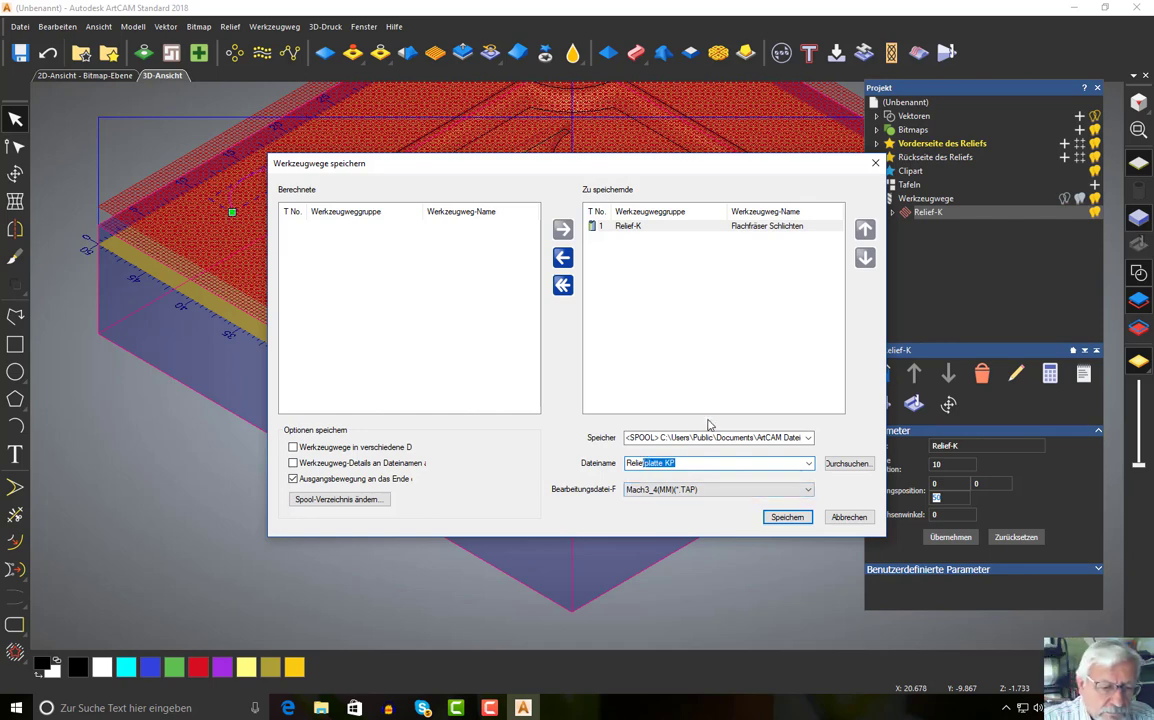
key(BackSpace)
text(-K)
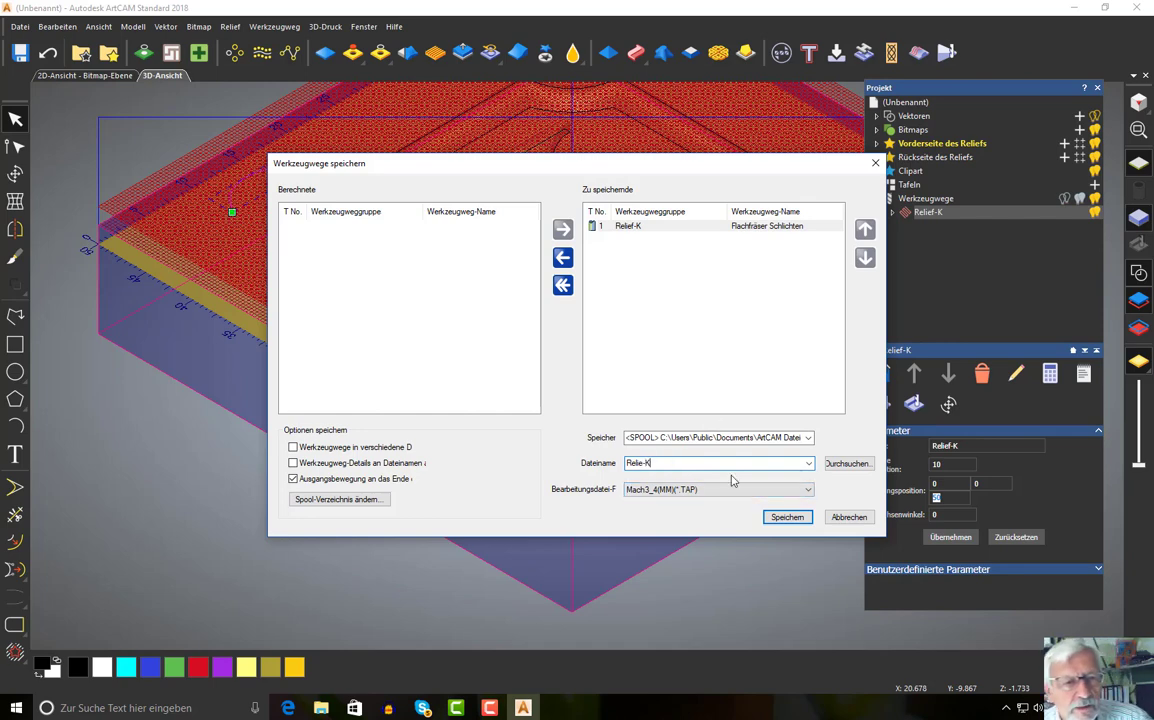
Look through the available machine file formats, keep Mach3_4(MM)(*.TAP), and close the toolpath save dialog without saving
click(700, 489)
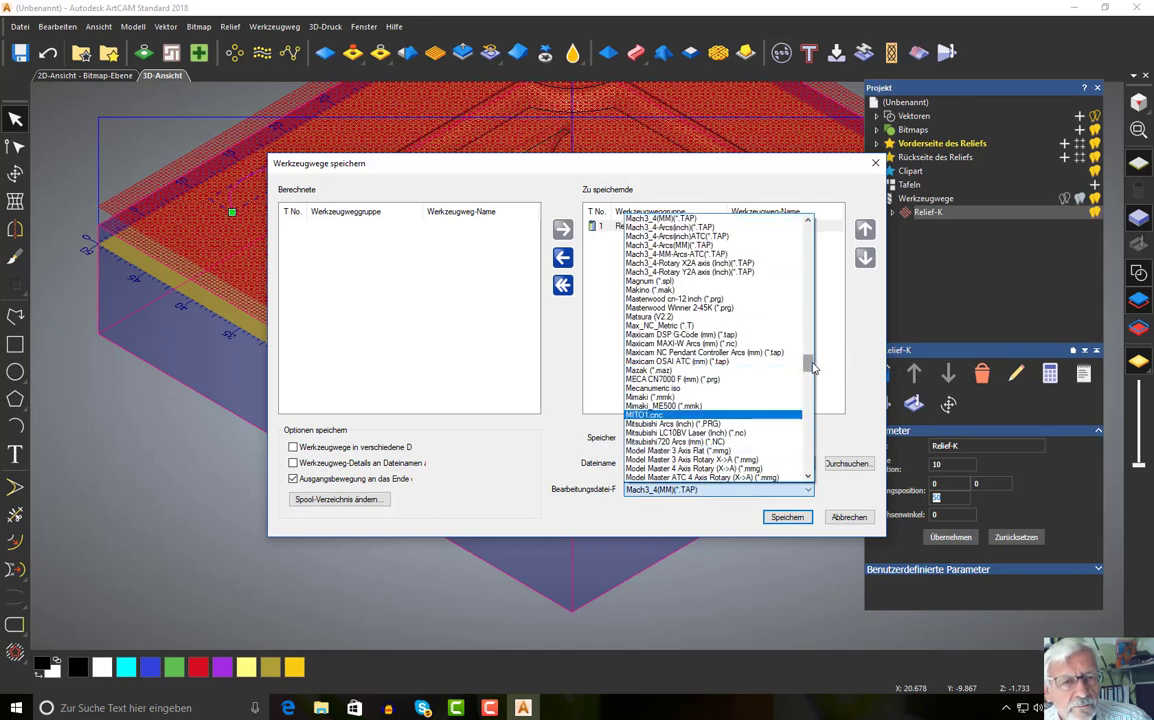
drag(808, 368, 826, 403)
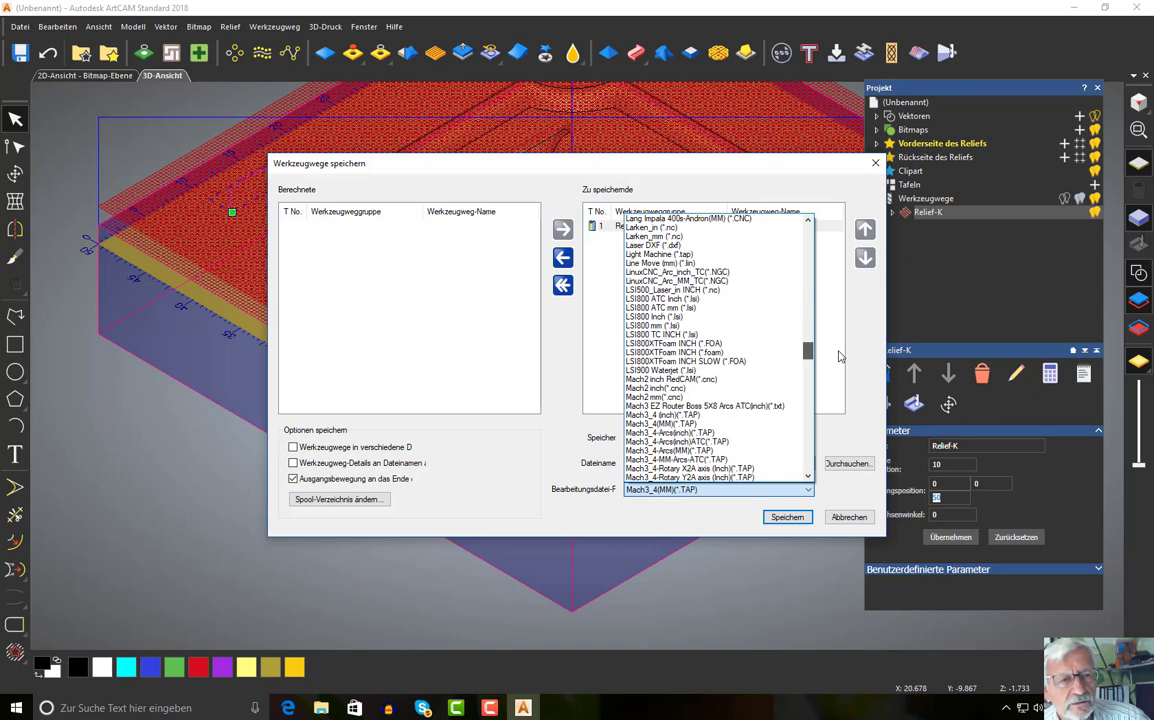
click(739, 500)
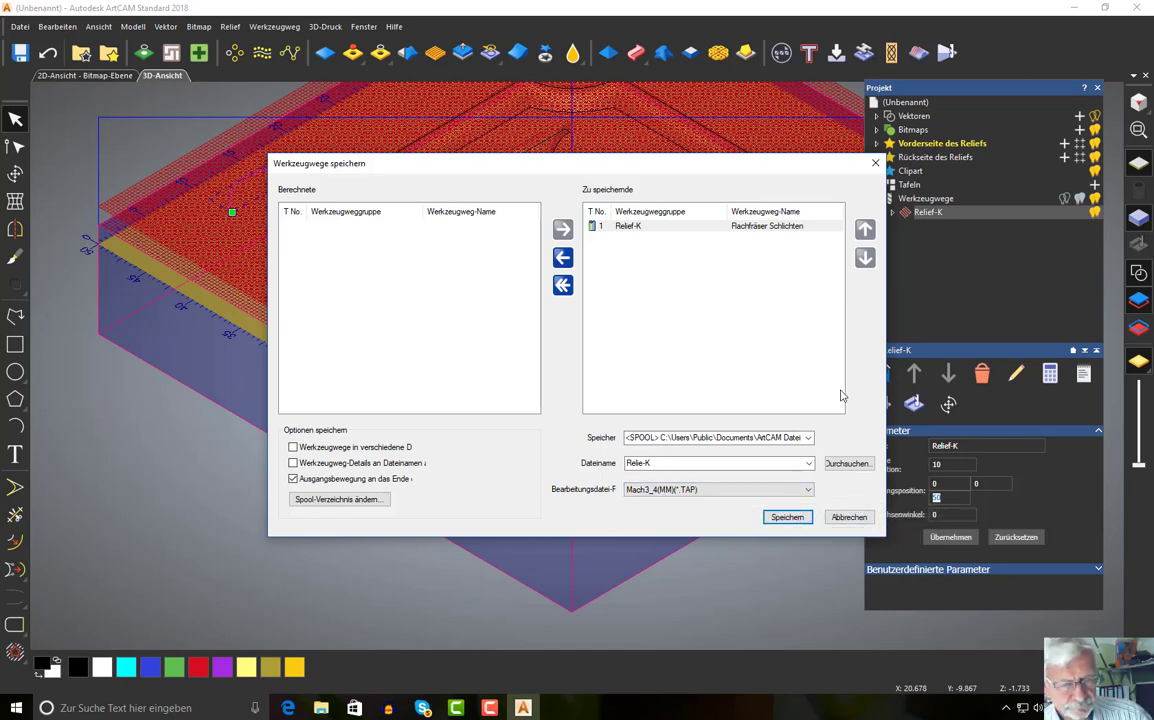
click(877, 163)
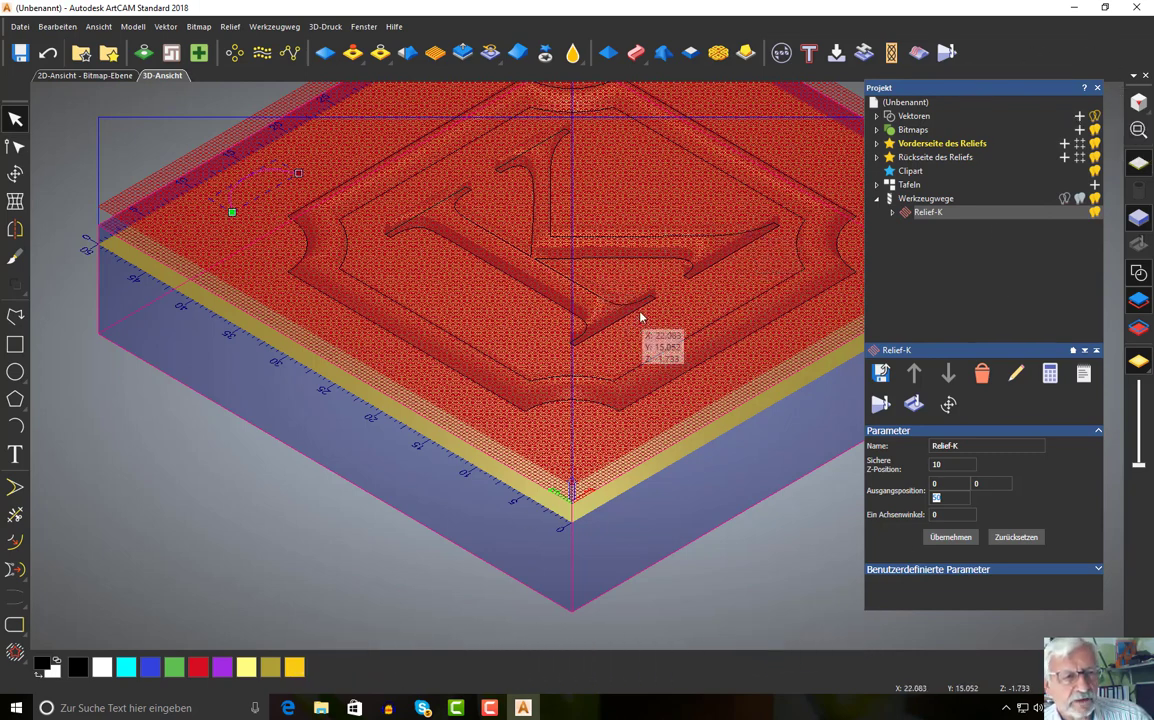
Switch to jViewer and open the exported toolpath file Relie-K.TAP from the Toolpaths folder, with all file types listed
click(1075, 12)
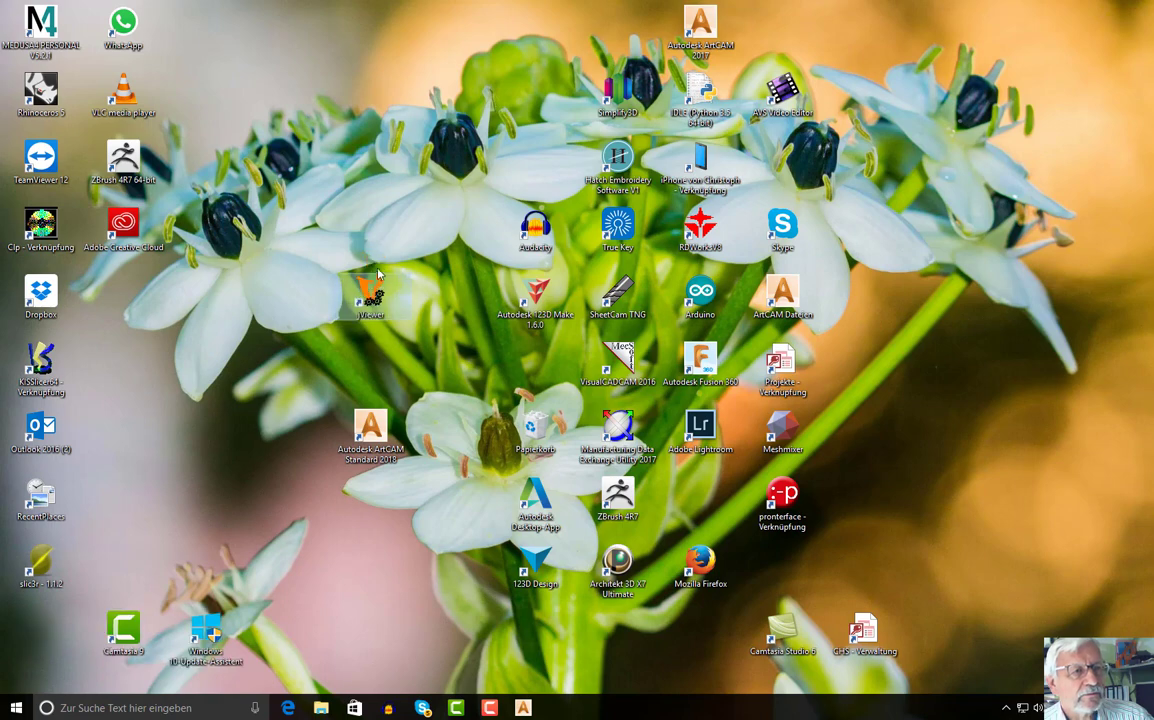
double_click(372, 294)
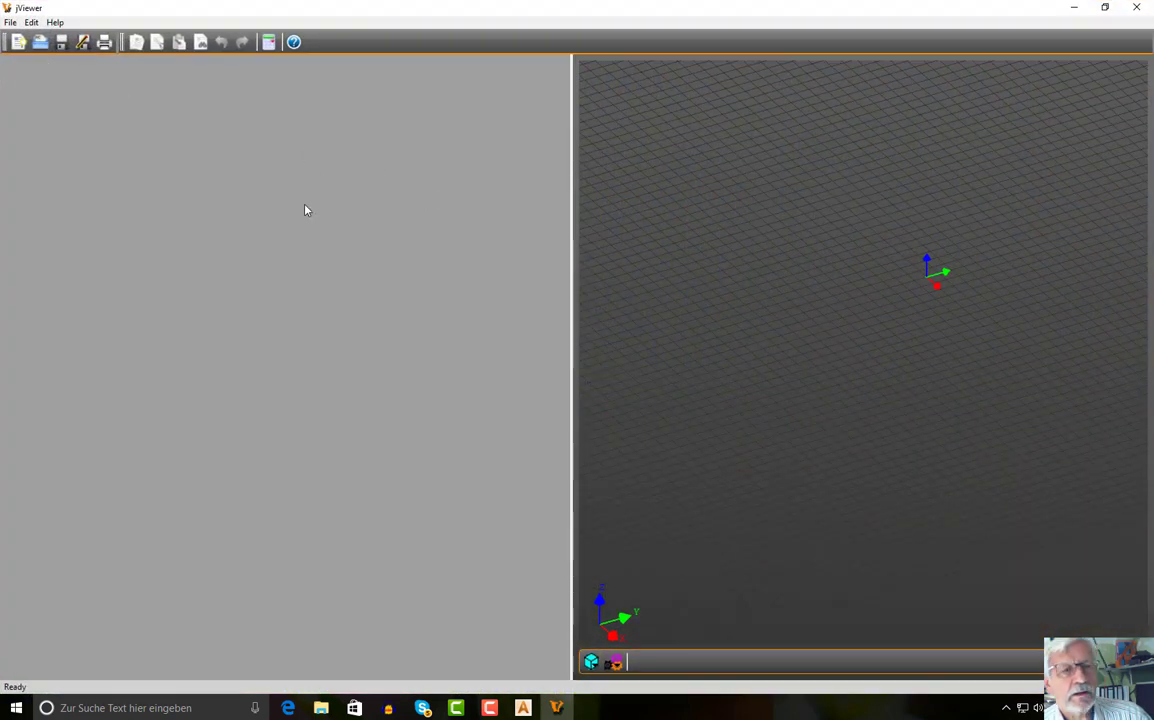
click(10, 23)
click(28, 55)
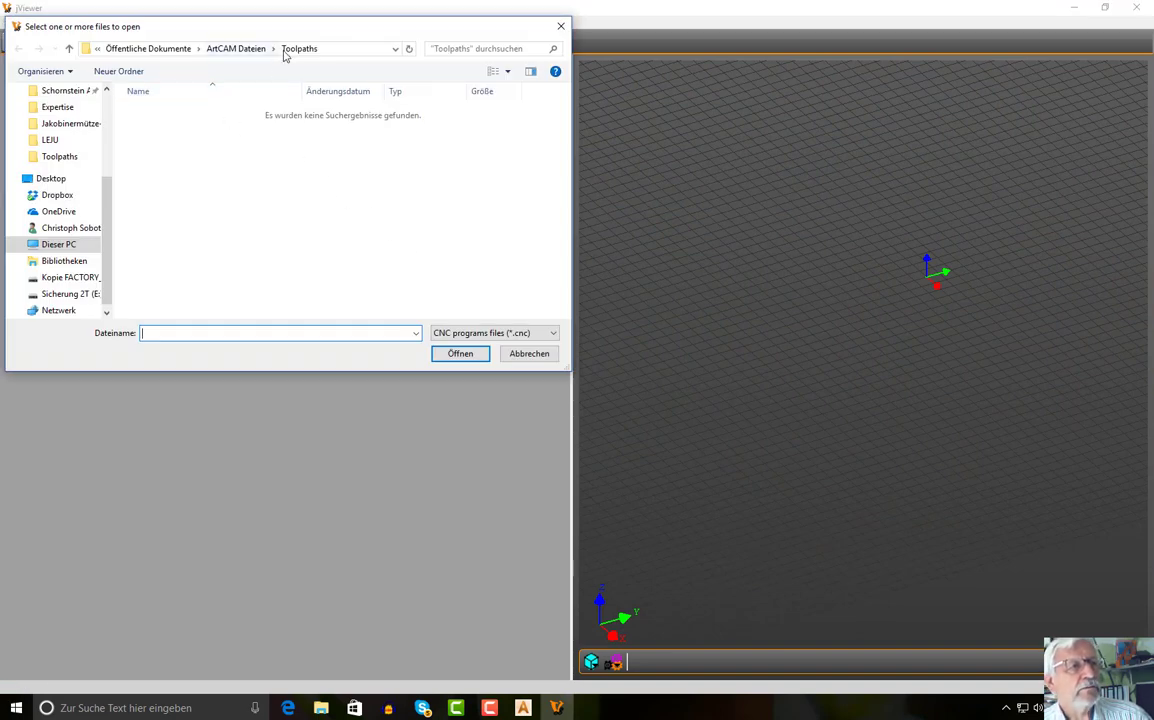
click(508, 336)
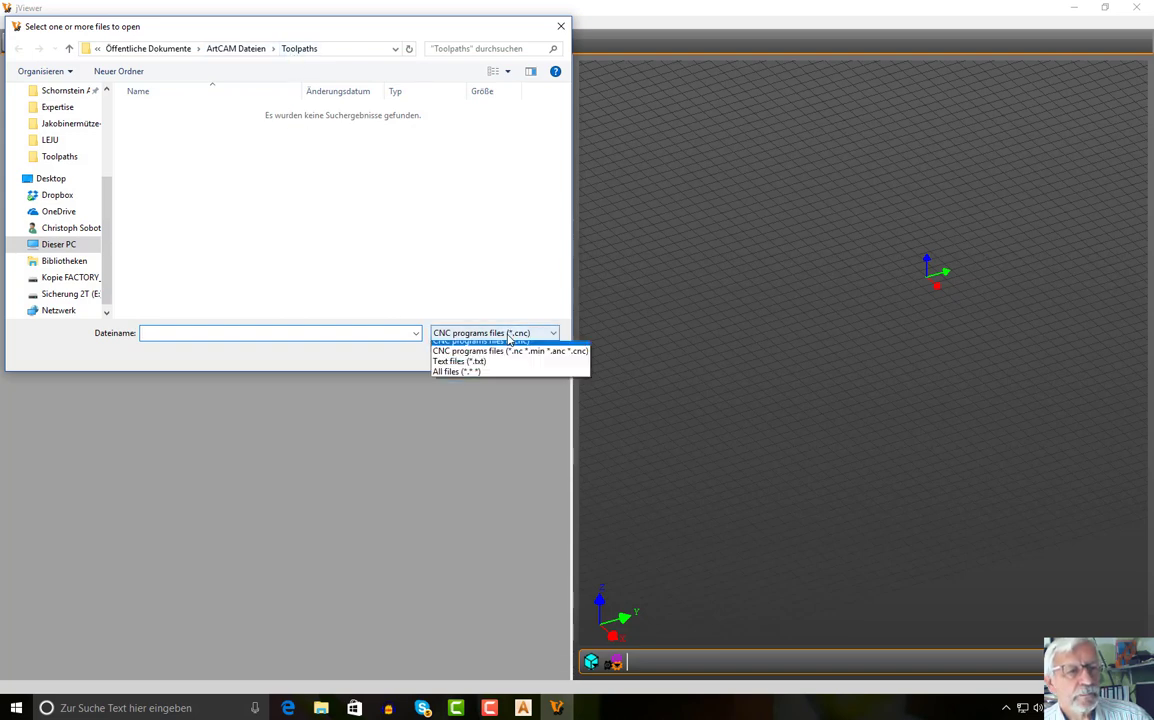
click(469, 377)
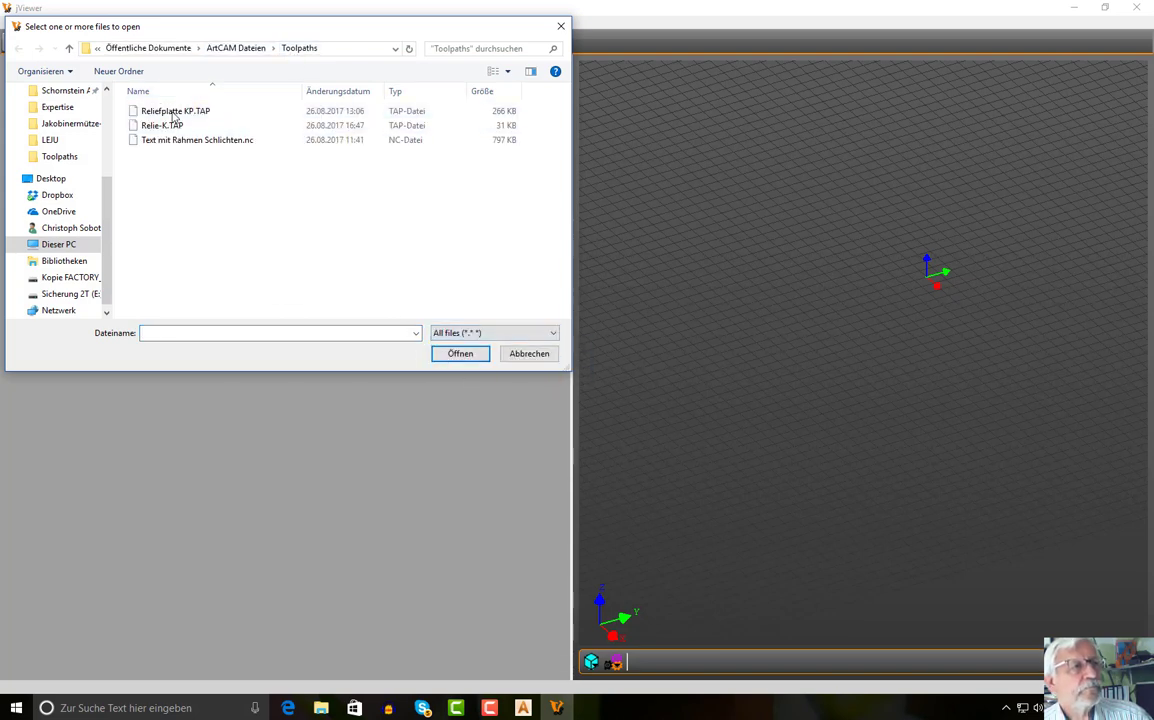
double_click(160, 126)
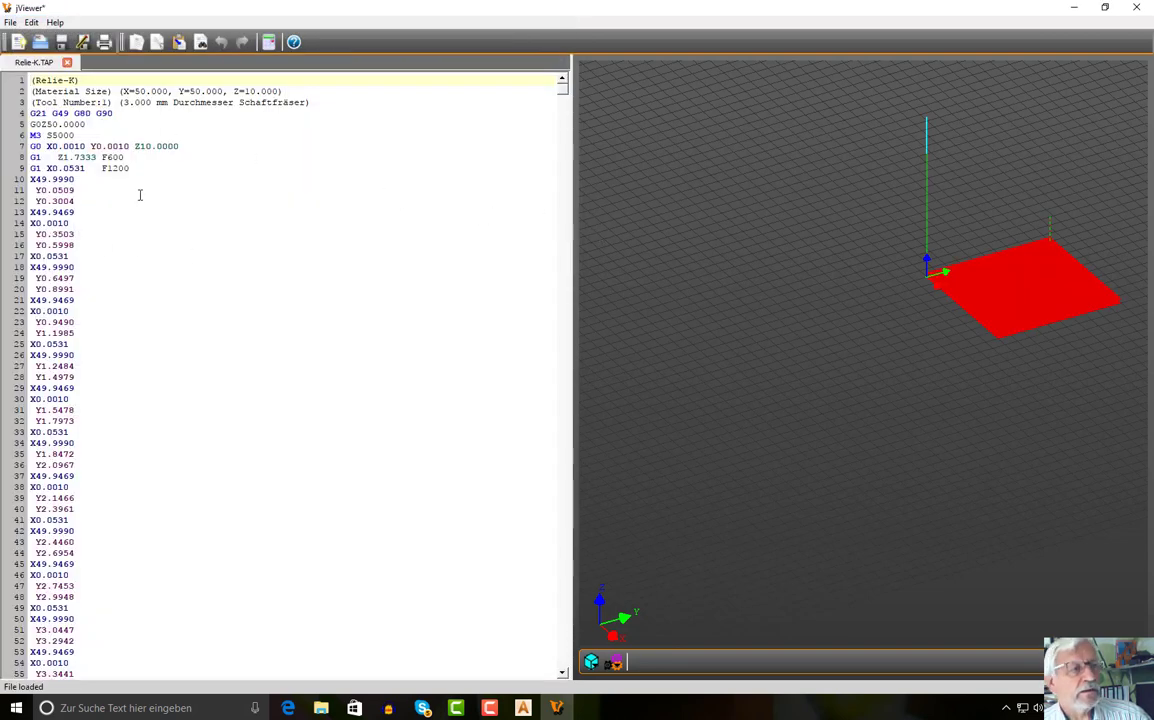
Examine the G-code lines of Relie-K.TAP and inspect its toolpath in the 3D preview
scroll(130, 188, down, 2)
scroll(124, 183, up, 2)
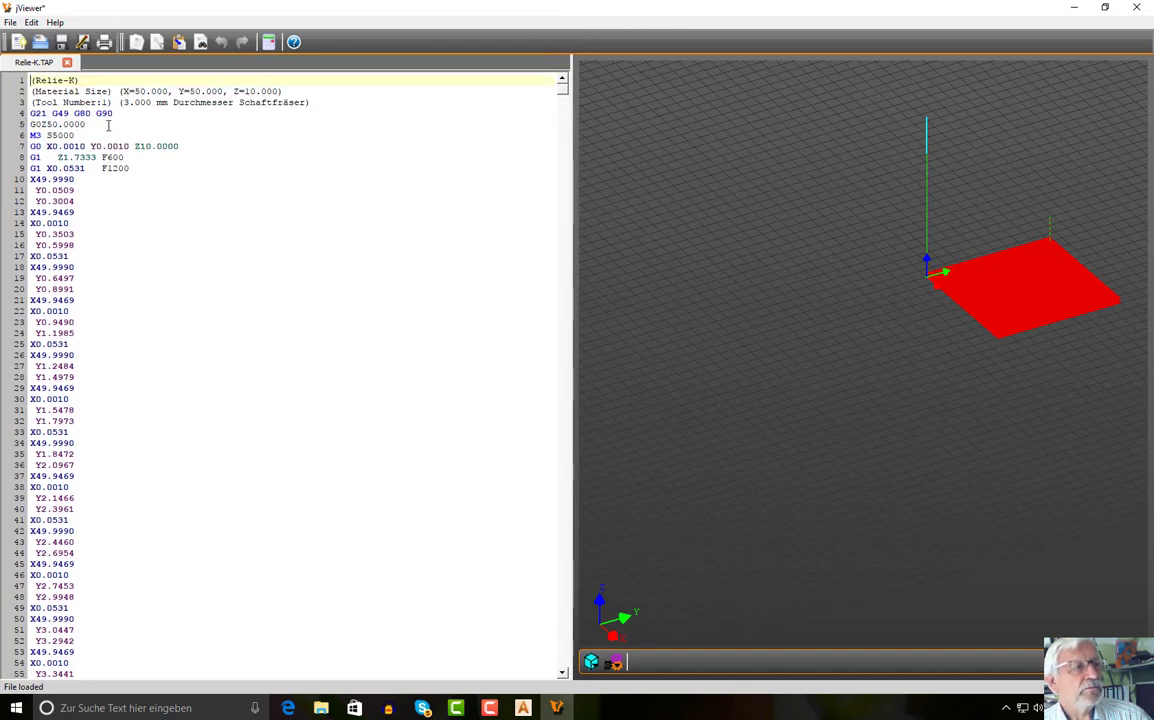
scroll(115, 188, down, 13)
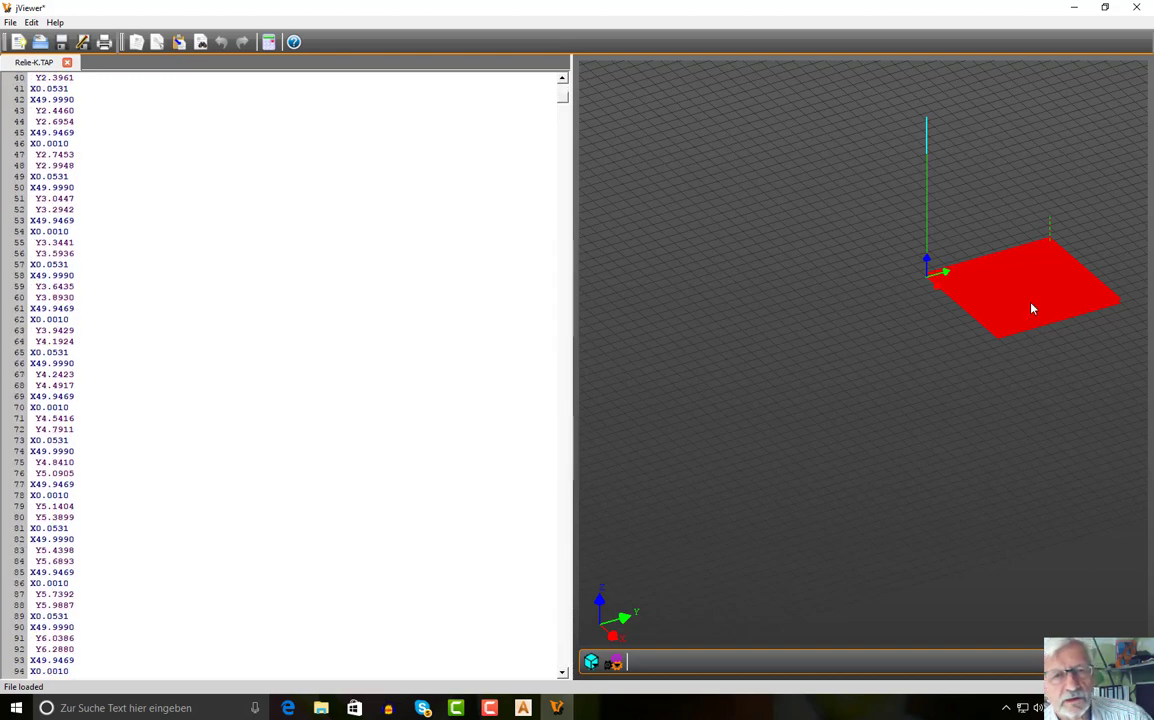
scroll(1032, 309, up, 8)
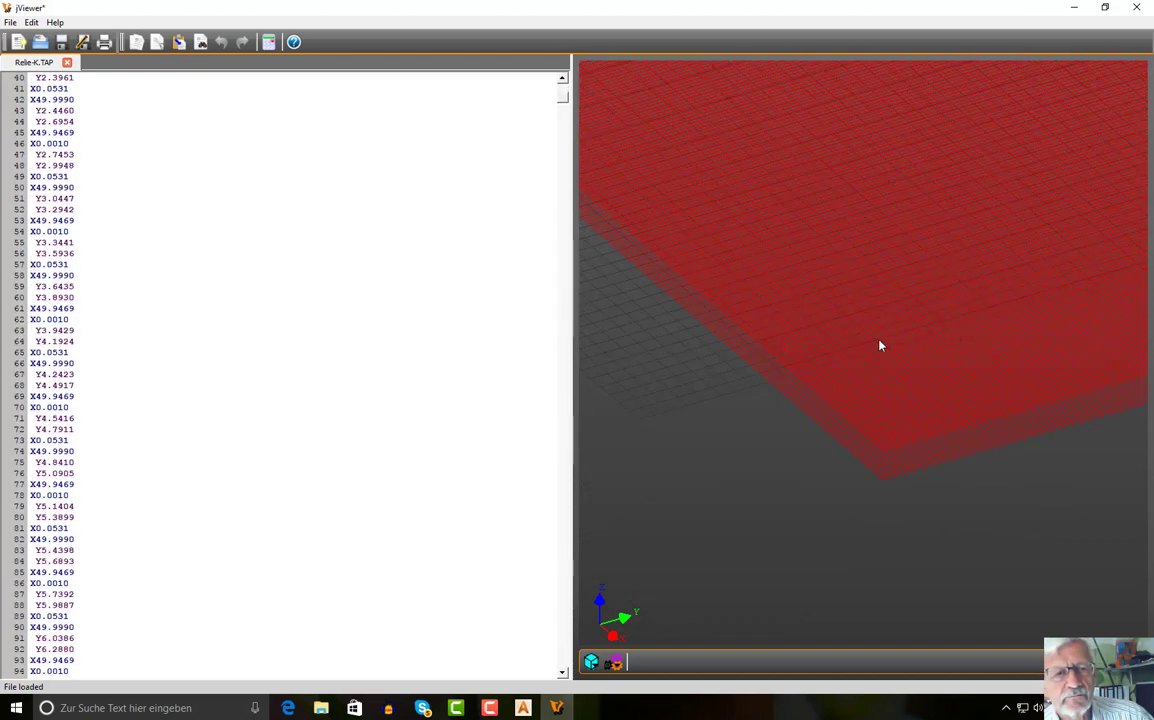
drag(930, 252, 910, 229)
scroll(910, 229, down, 2)
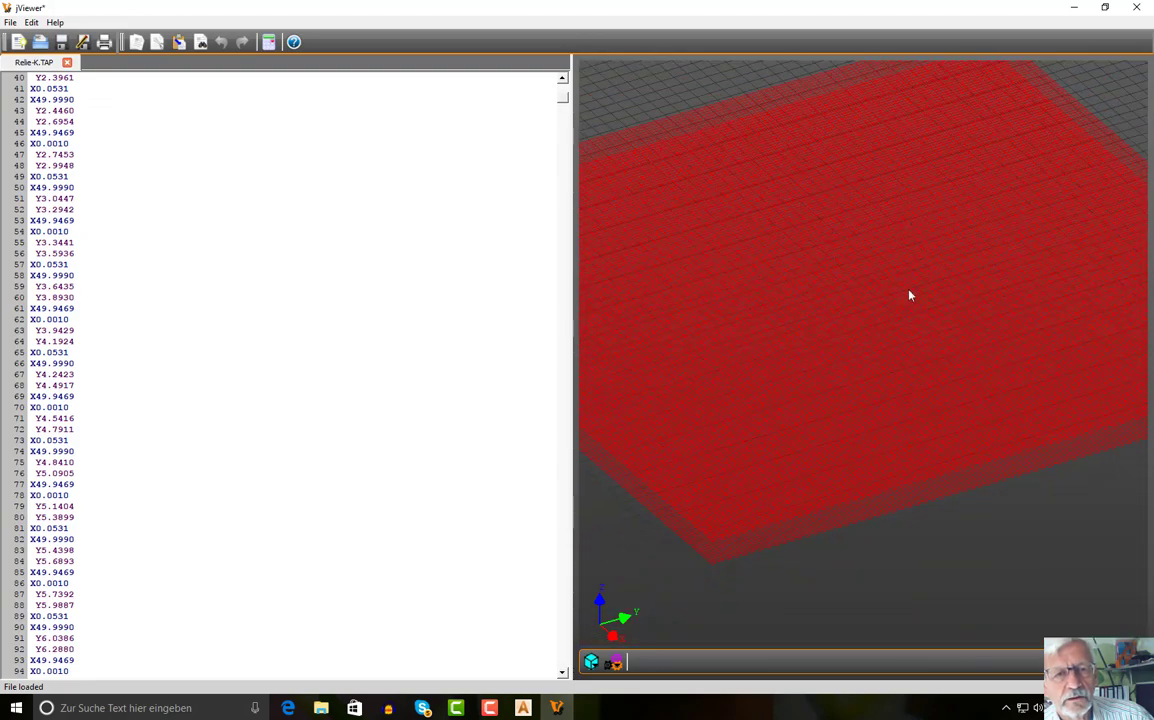
drag(910, 295, 876, 335)
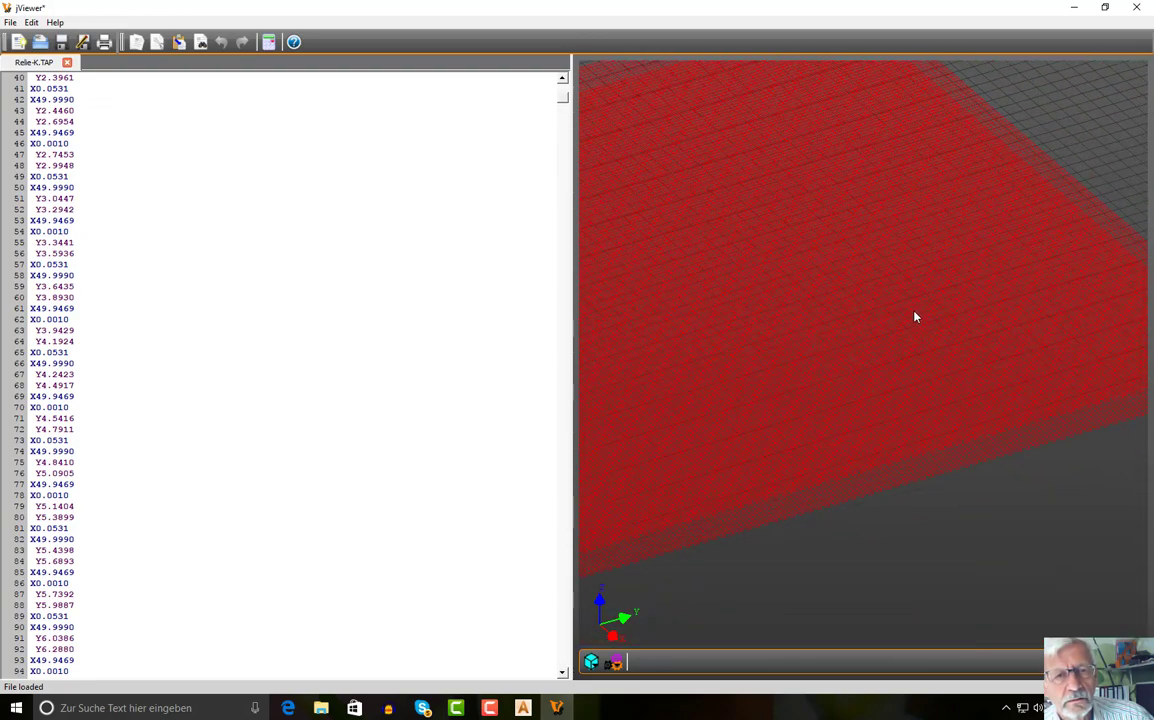
scroll(914, 317, up, 2)
scroll(920, 317, down, 3)
mouse_move(920, 317)
mouse_down()
mouse_move(861, 332)
mouse_move(925, 319)
mouse_up()
scroll(925, 319, down, 2)
scroll(925, 319, up, 1)
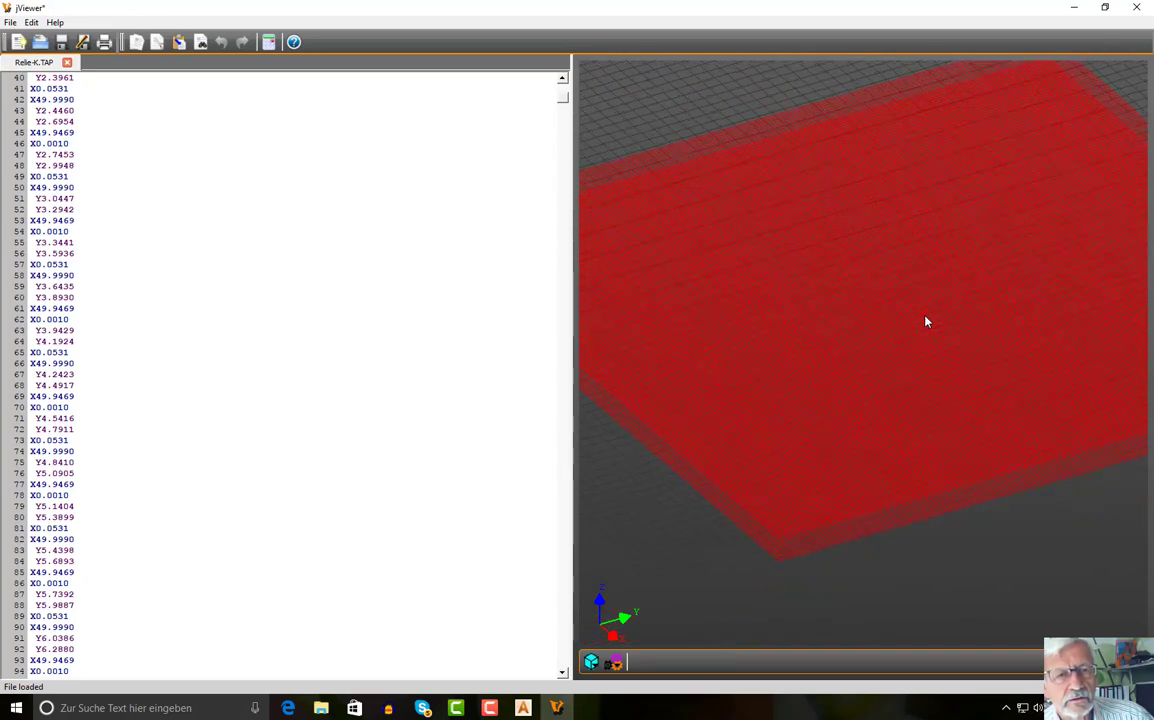
scroll(926, 321, up, 1)
scroll(926, 321, down, 3)
scroll(928, 420, up, 3)
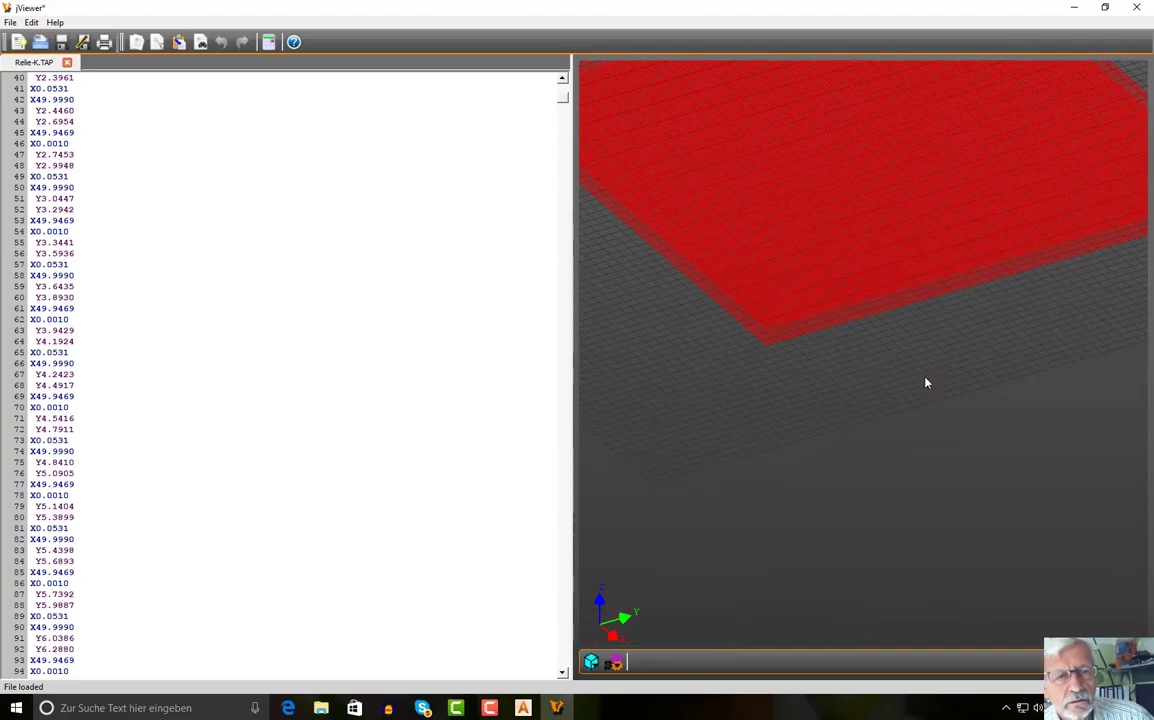
scroll(926, 383, down, 2)
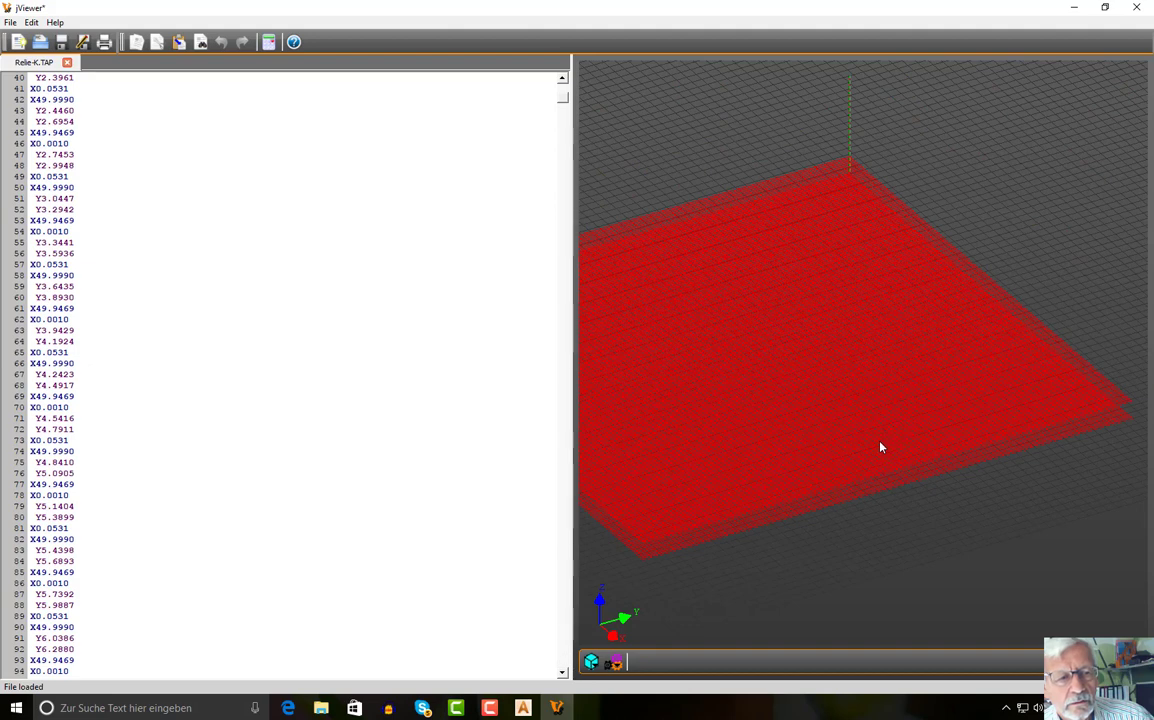
Show the toolpath preview in a side view and inspect its machining levels and retract moves
click(596, 665)
click(622, 611)
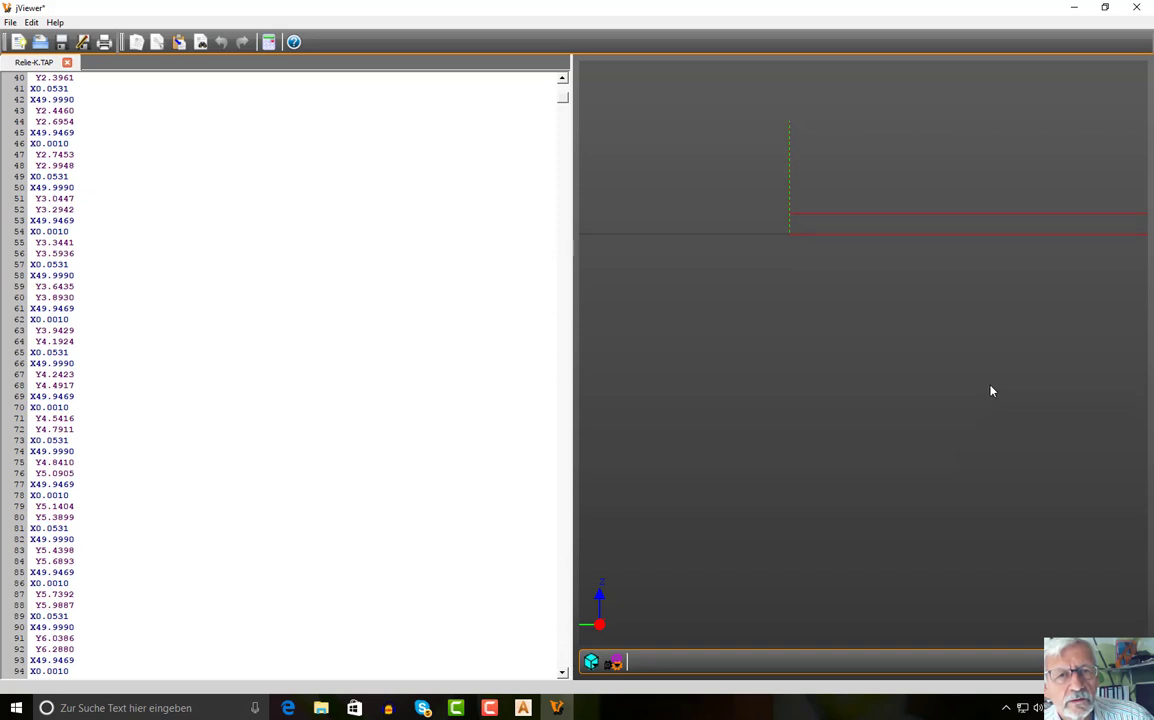
scroll(974, 384, up, 3)
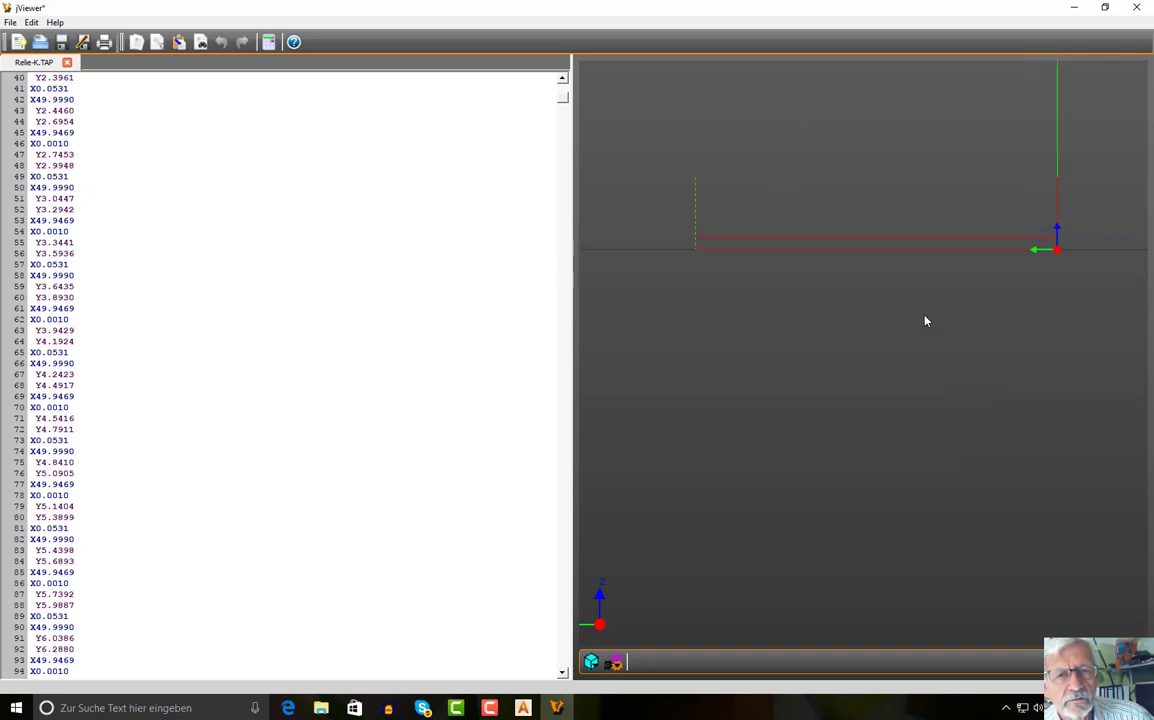
scroll(897, 261, down, 5)
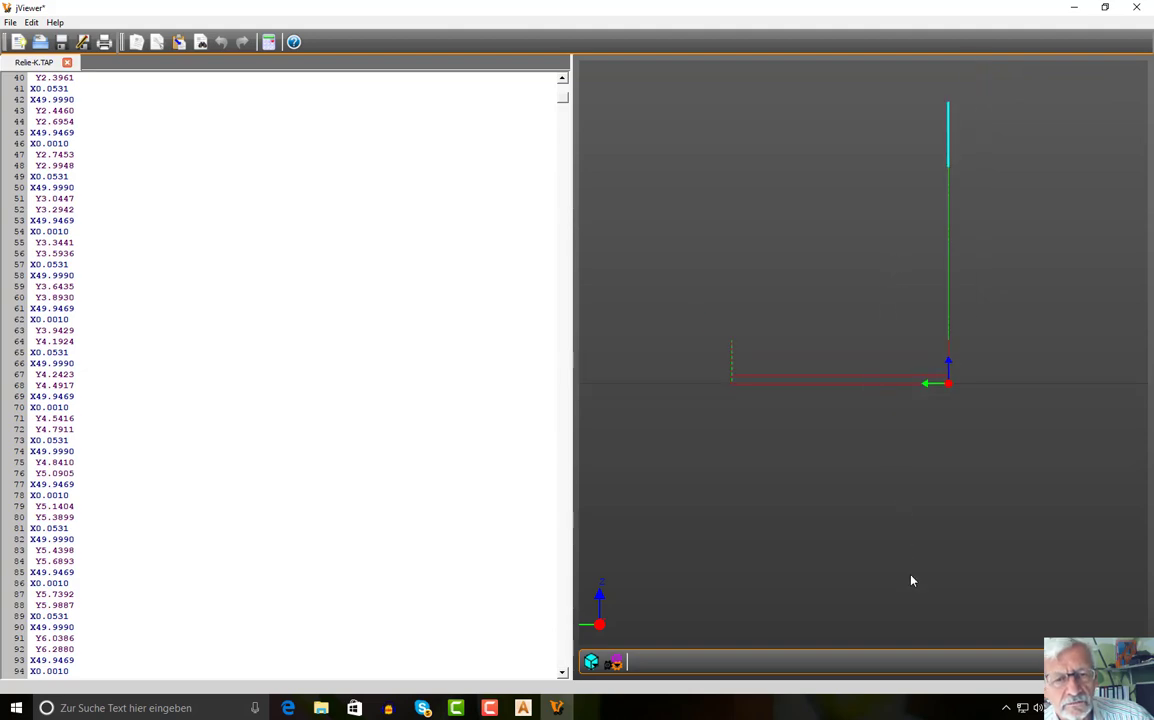
Switch back to ArtCAM and examine the Relief-K toolpath around the origin corner of the plaque
click(1077, 8)
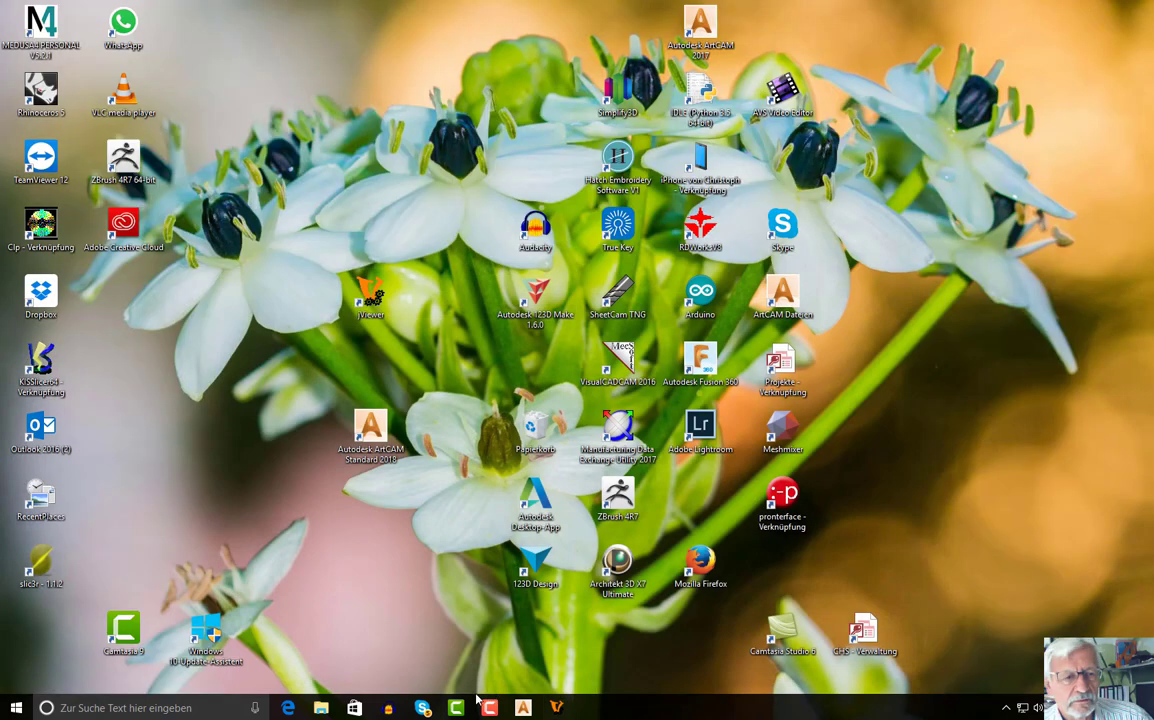
click(522, 707)
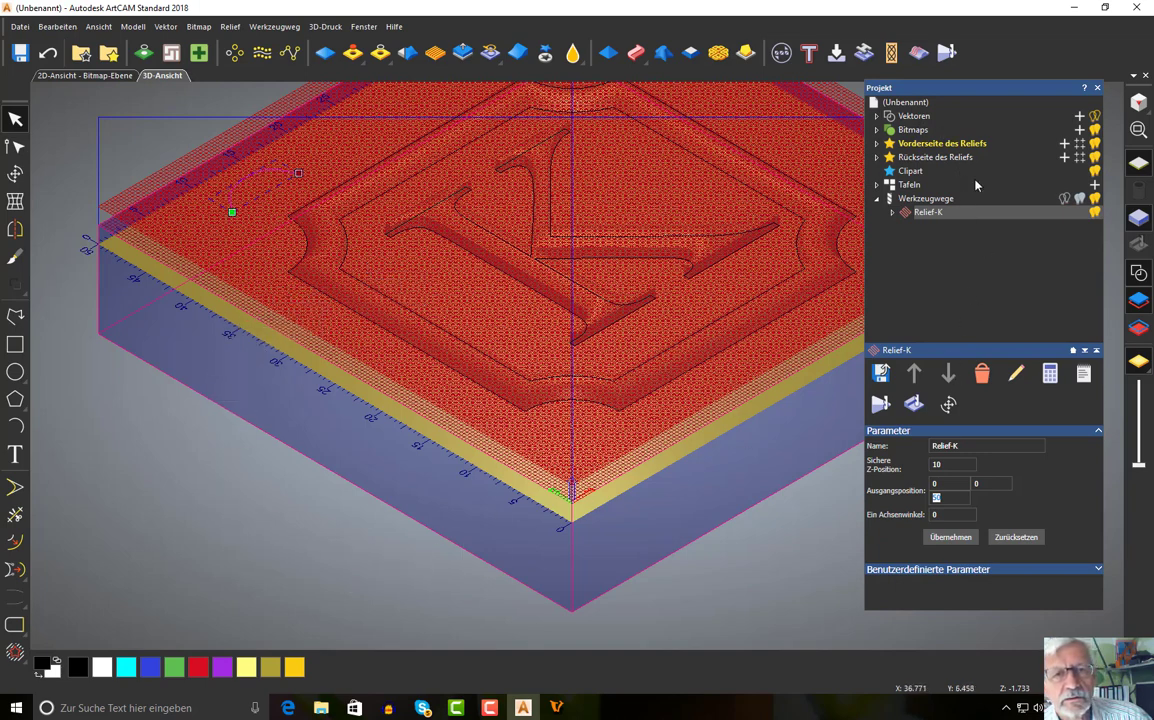
click(958, 211)
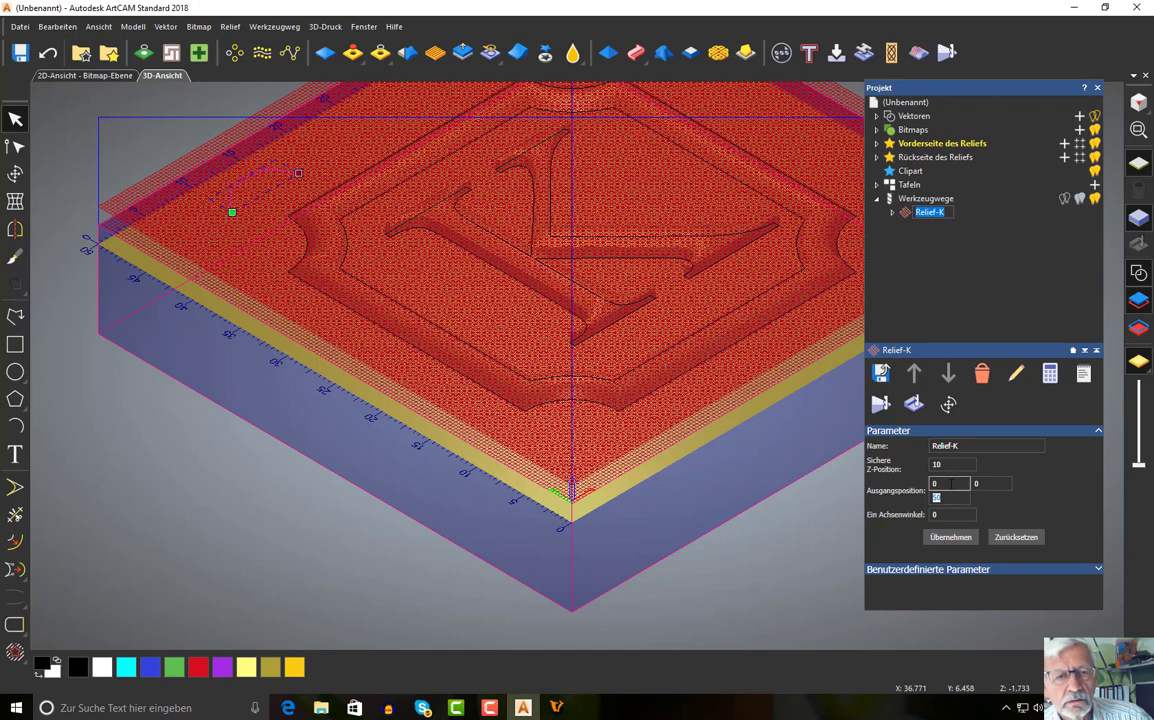
click(952, 464)
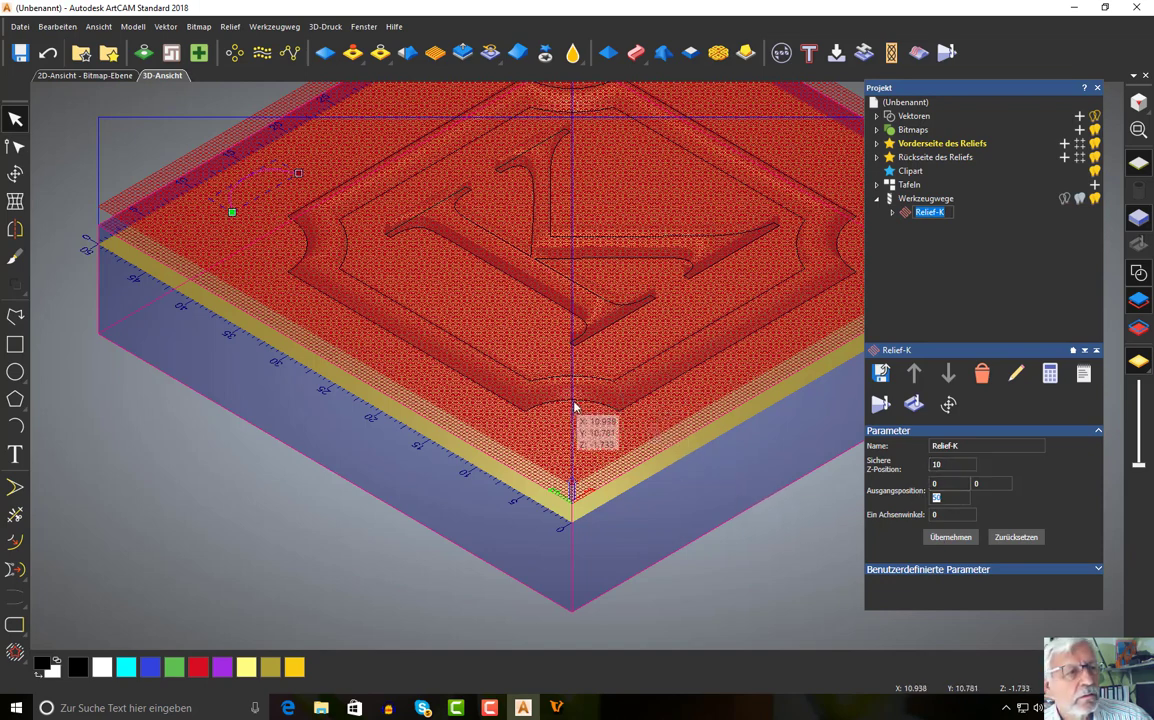
scroll(575, 407, down, 3)
scroll(575, 407, up, 5)
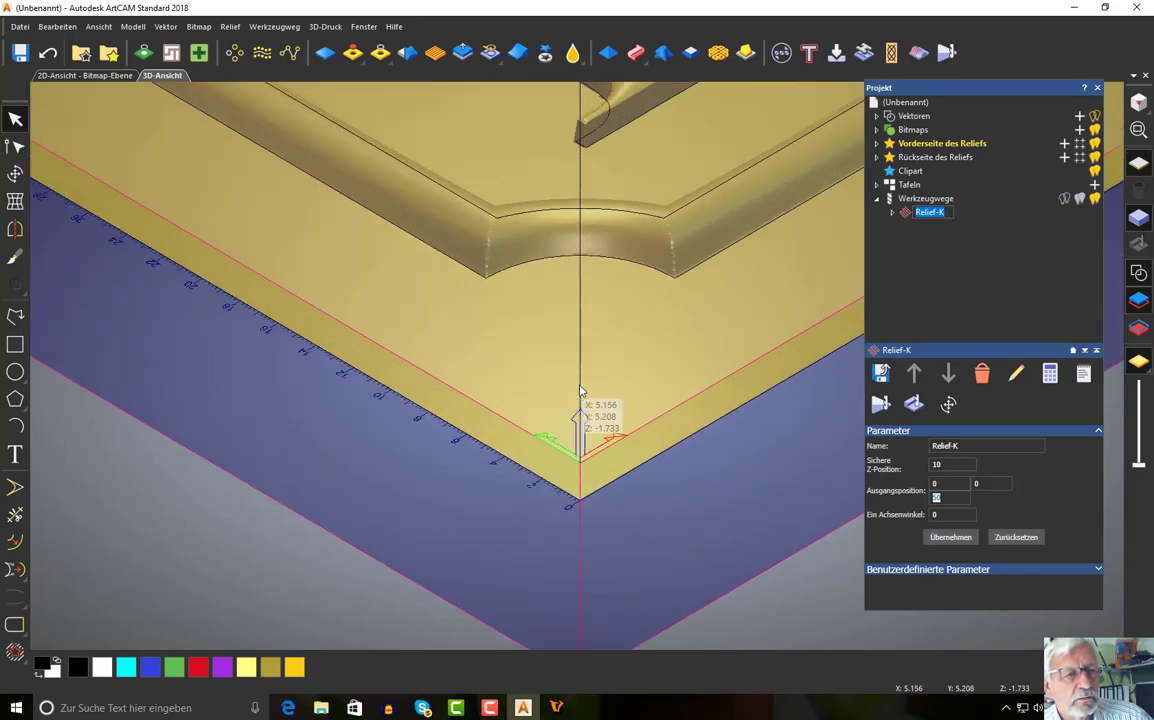
scroll(580, 392, down, 5)
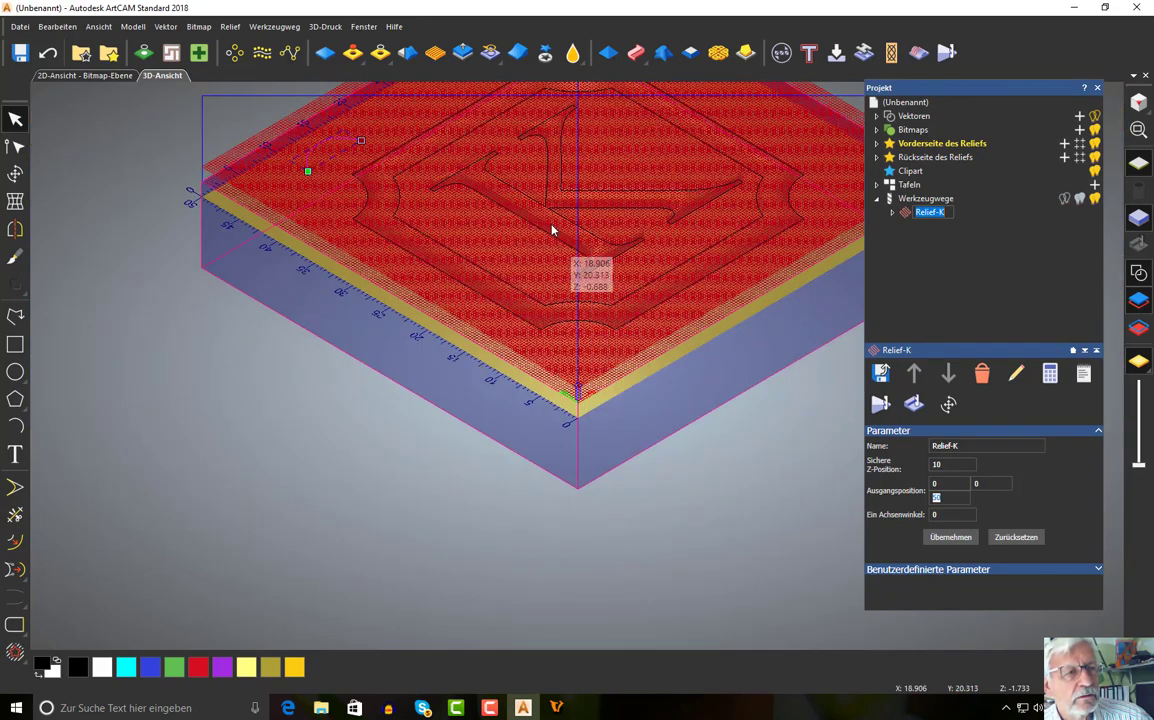
click(642, 383)
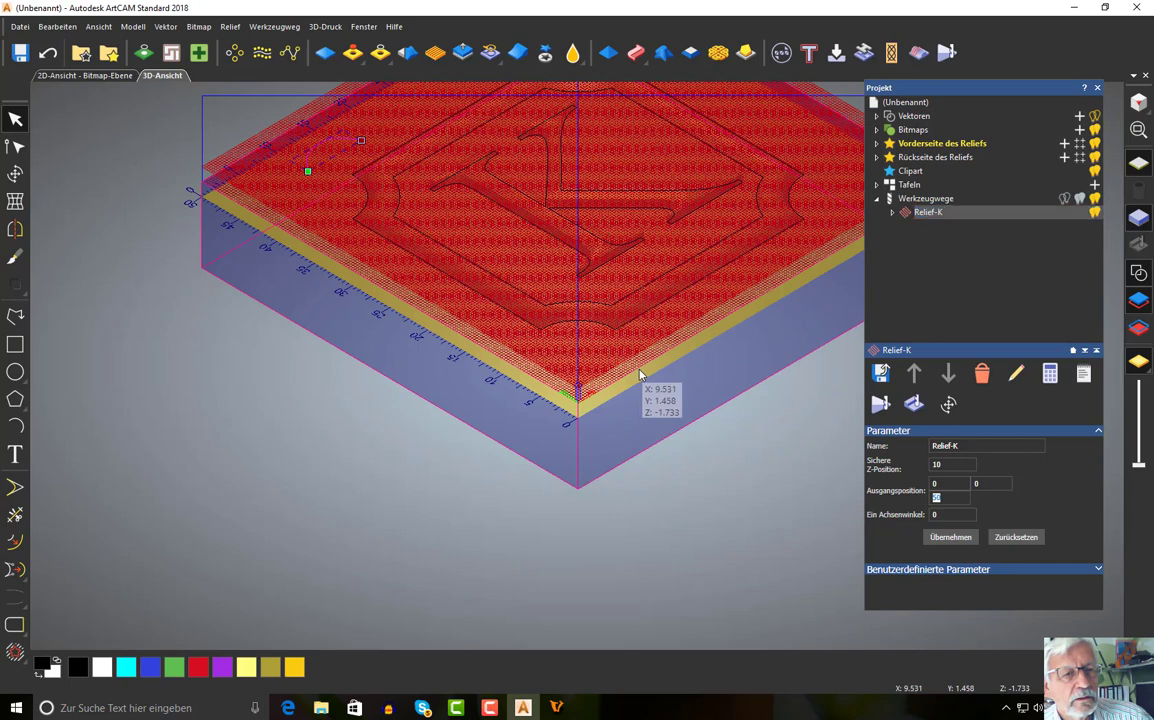
right_click(647, 354)
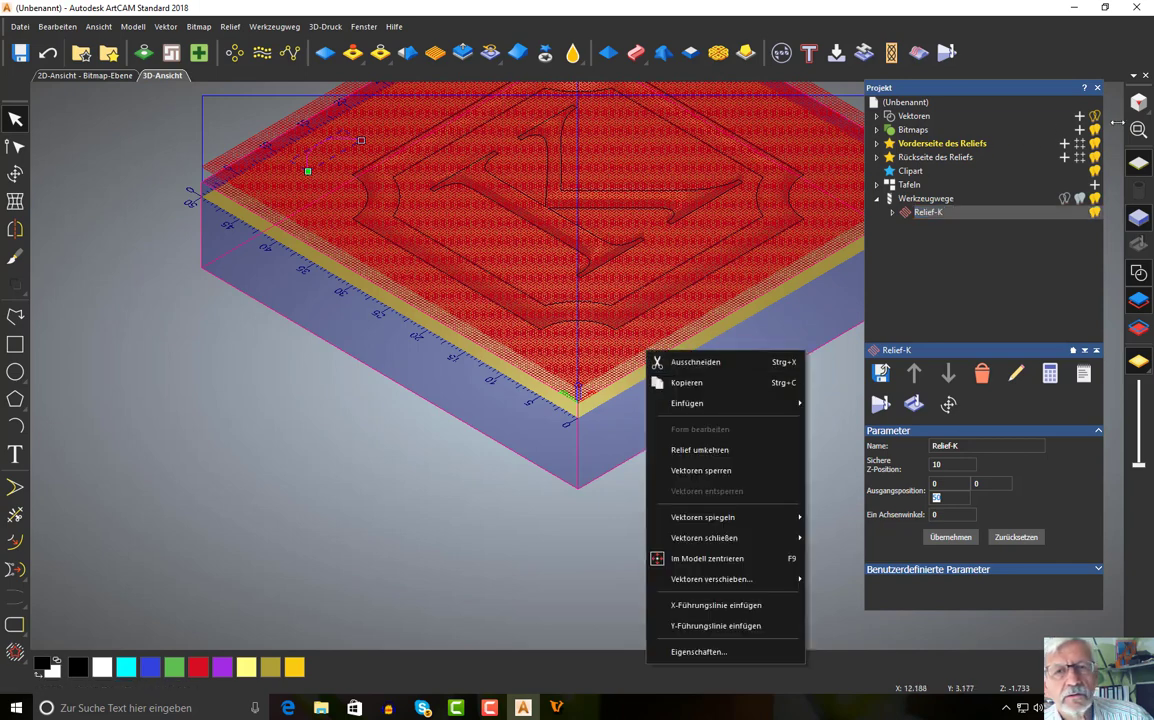
Examine the Relief-K toolpath from above and in the left view along X, comparing its levels with the material block
click(1138, 108)
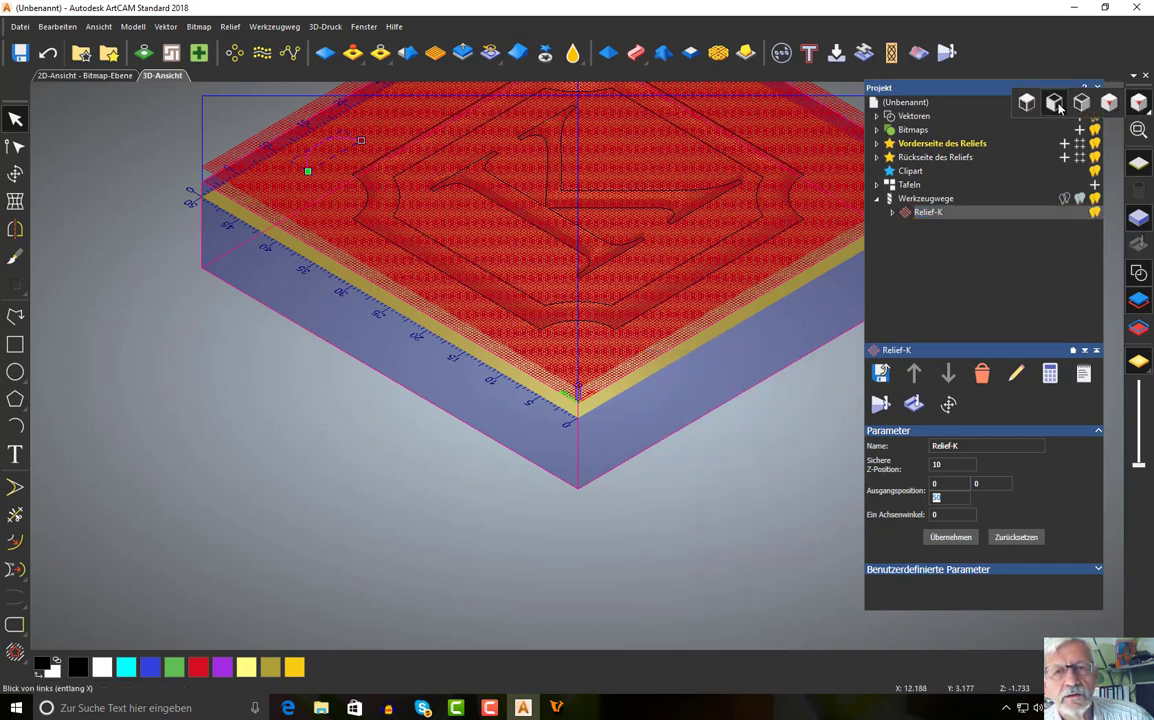
click(1027, 103)
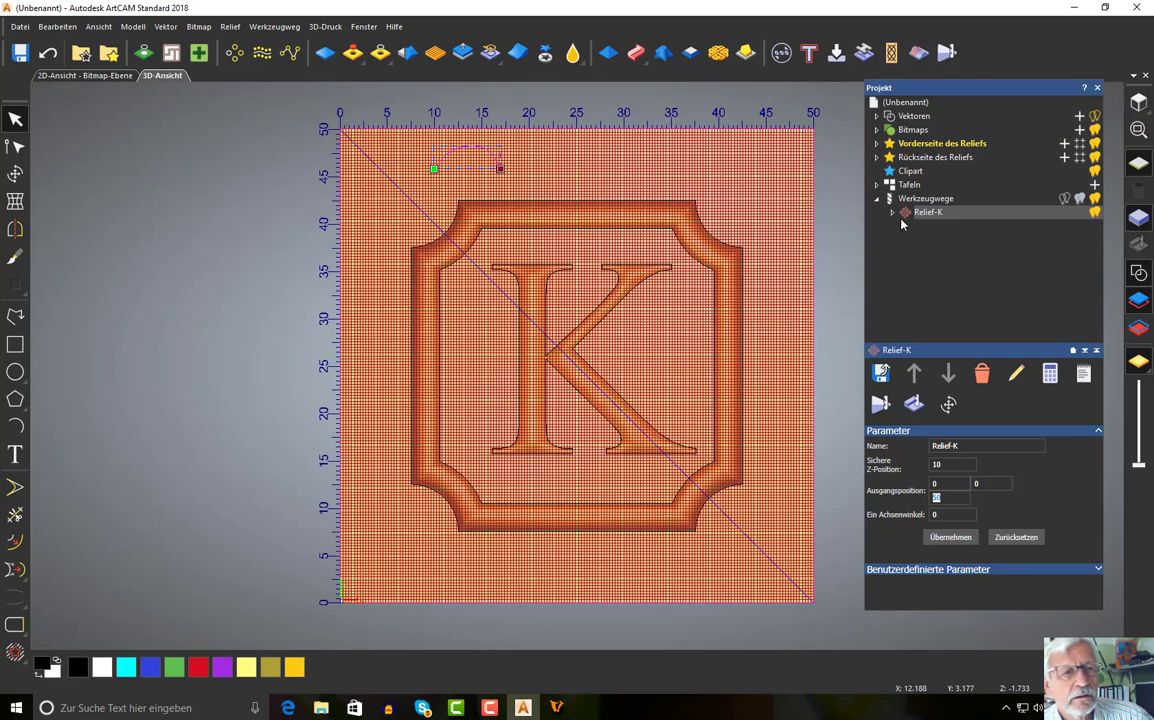
click(1136, 104)
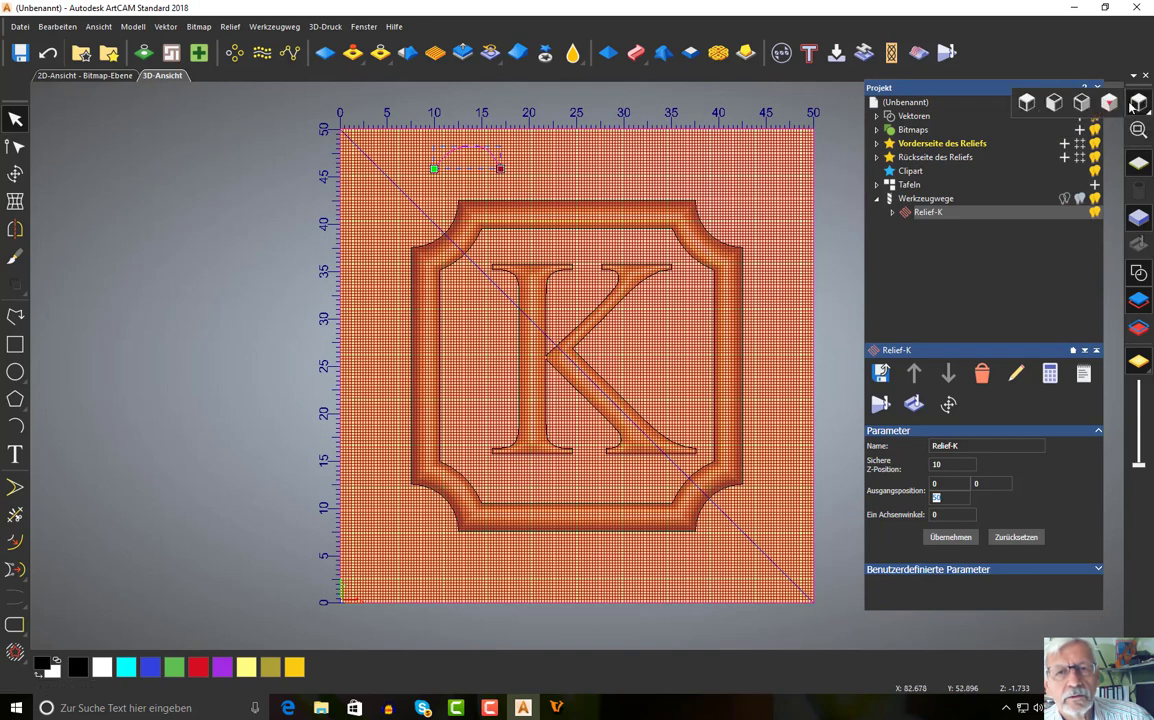
click(1055, 104)
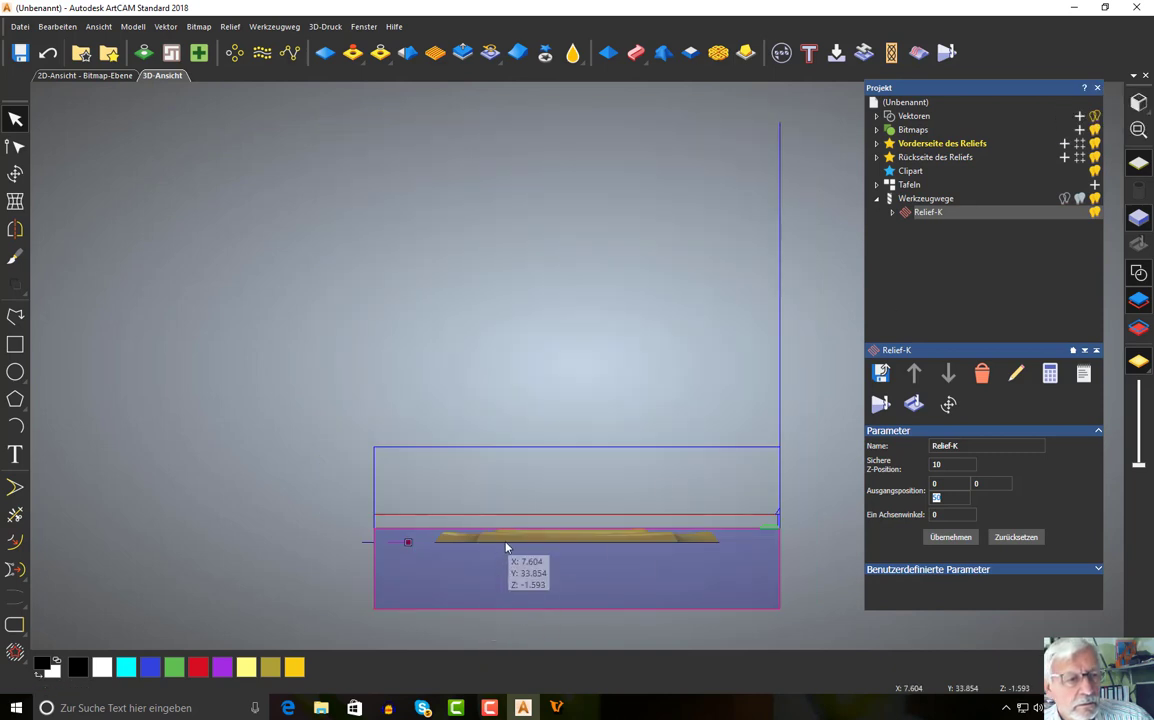
scroll(507, 548, up, 2)
scroll(507, 546, down, 1)
scroll(500, 535, up, 2)
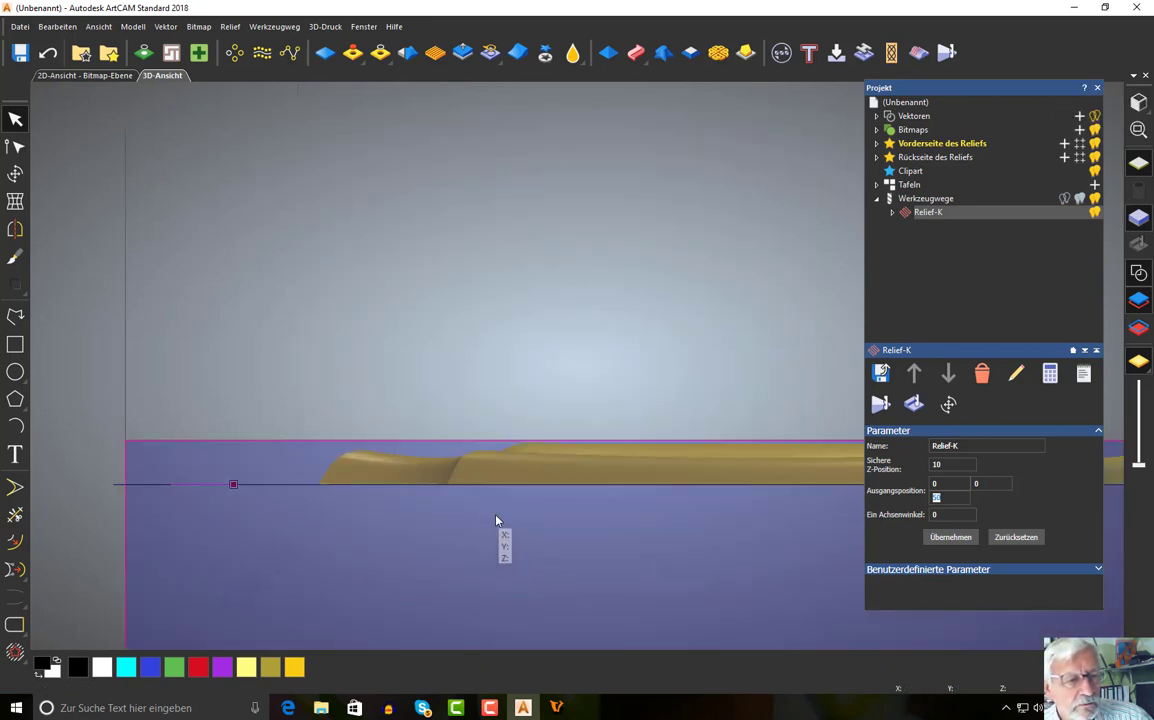
scroll(496, 522, down, 2)
scroll(496, 521, up, 2)
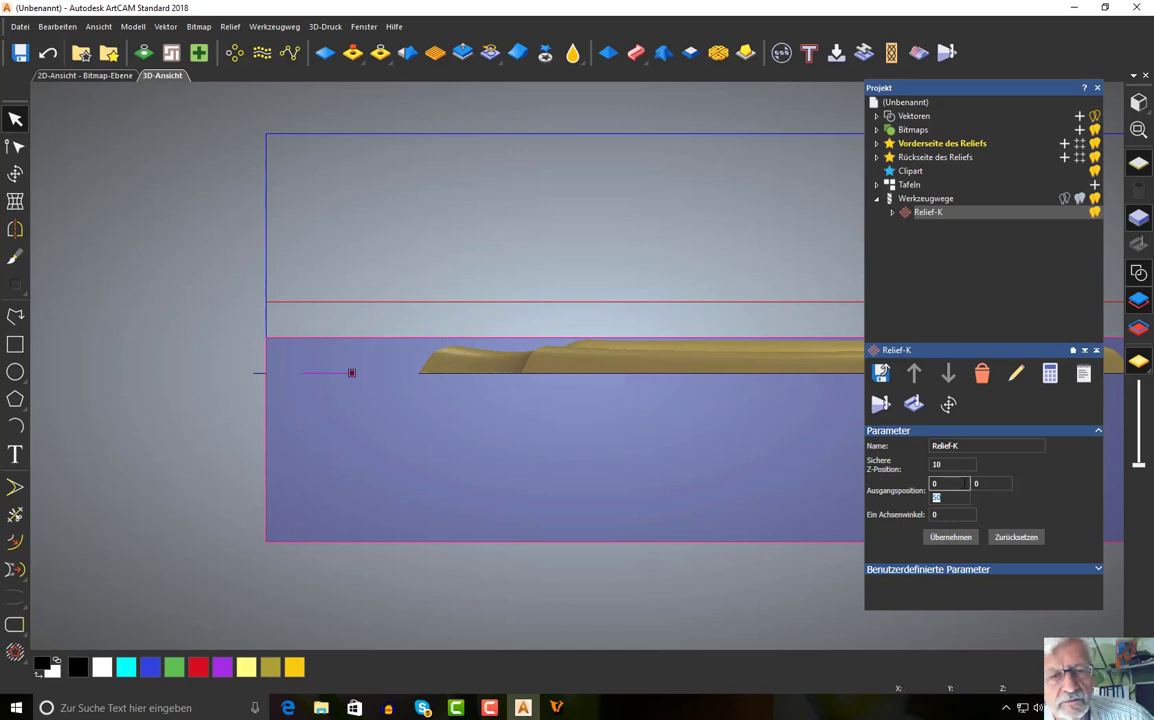
click(990, 486)
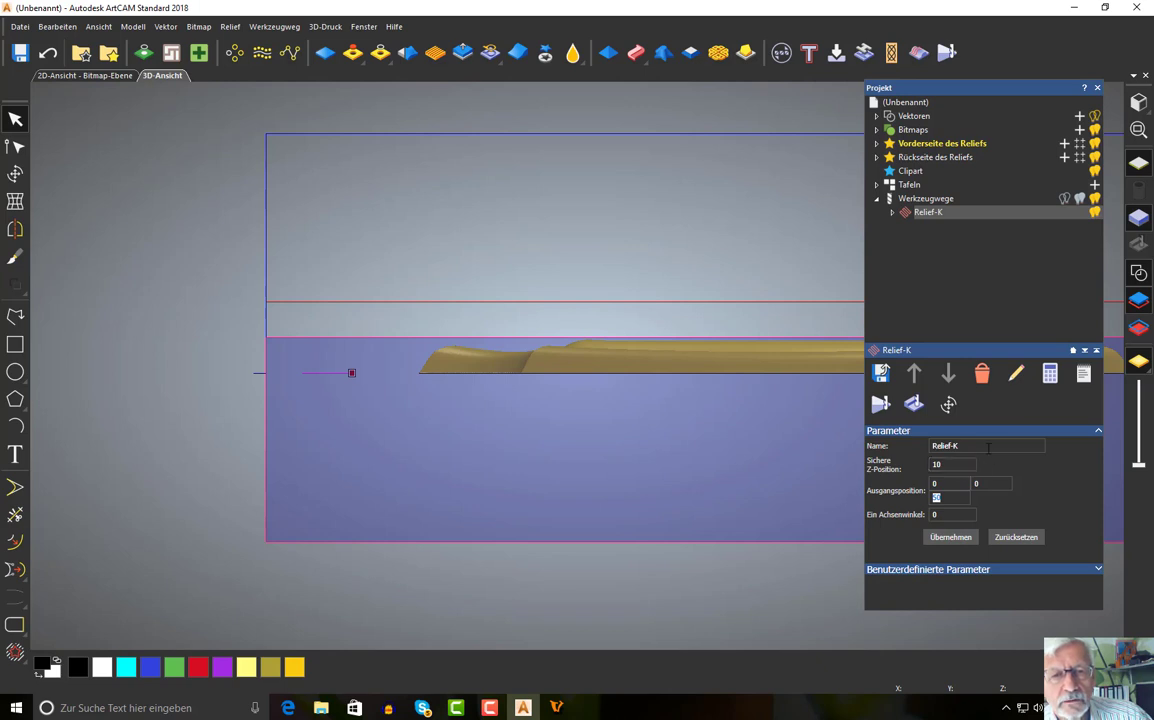
scroll(708, 188, down, 3)
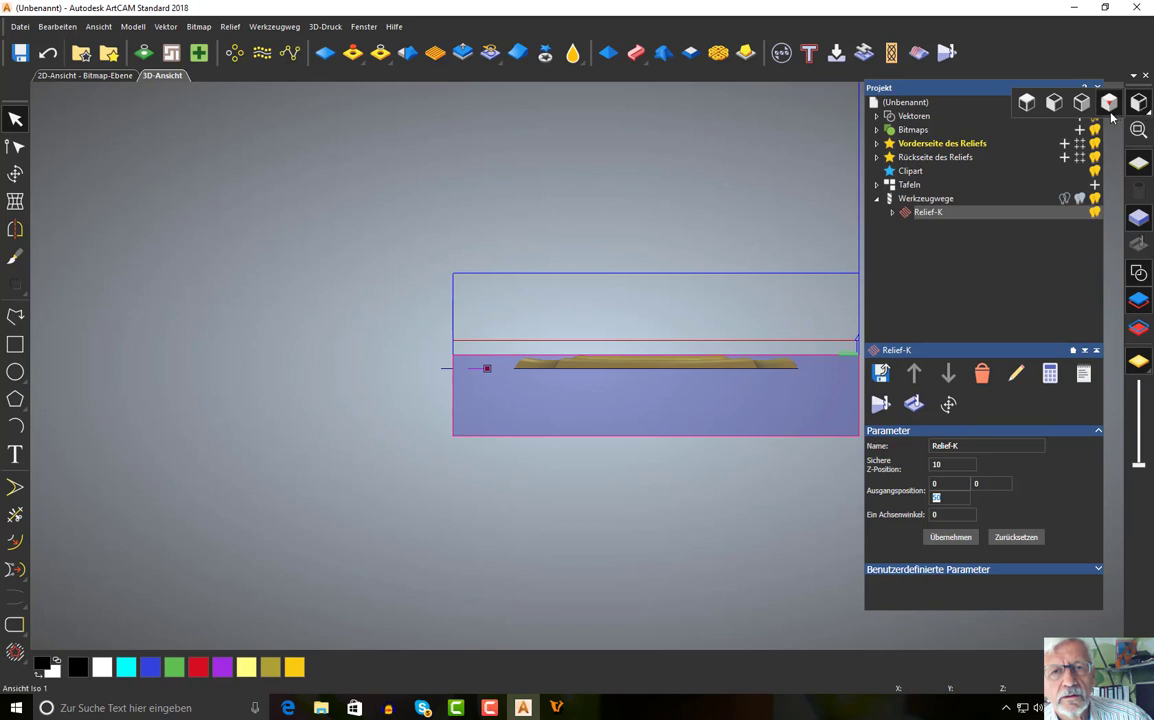
Return to the Iso 1 view, start a new relief machining toolpath and browse the tool database for its finishing tool
click(1109, 105)
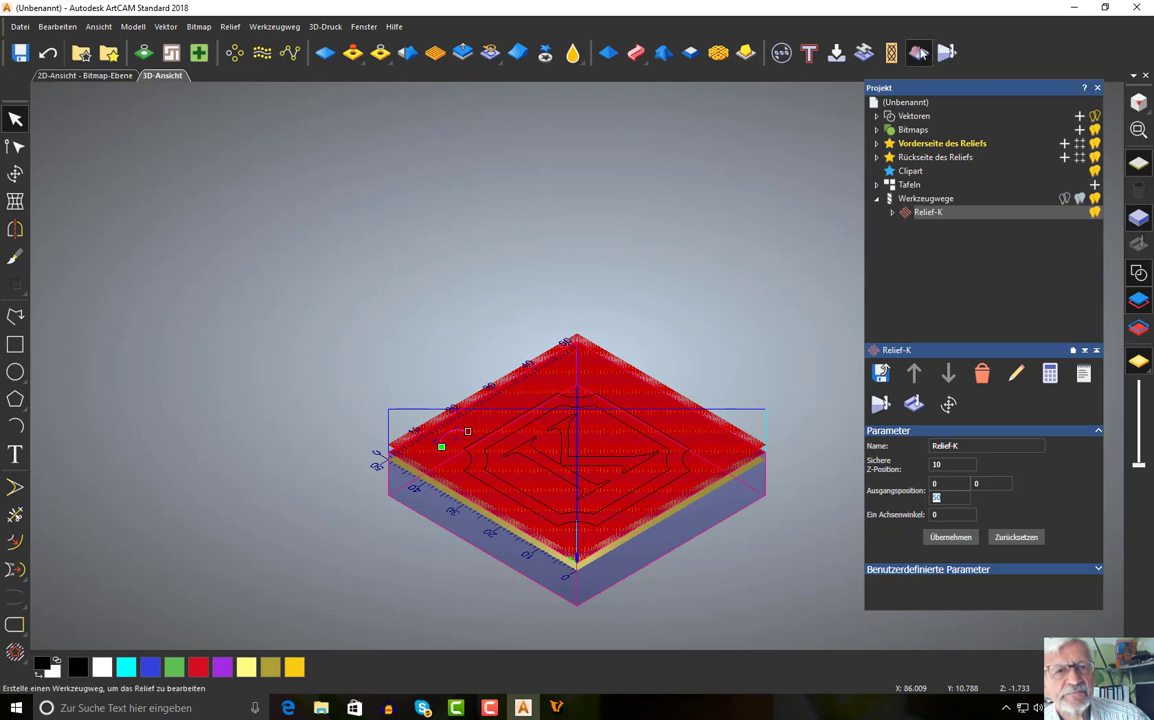
click(919, 52)
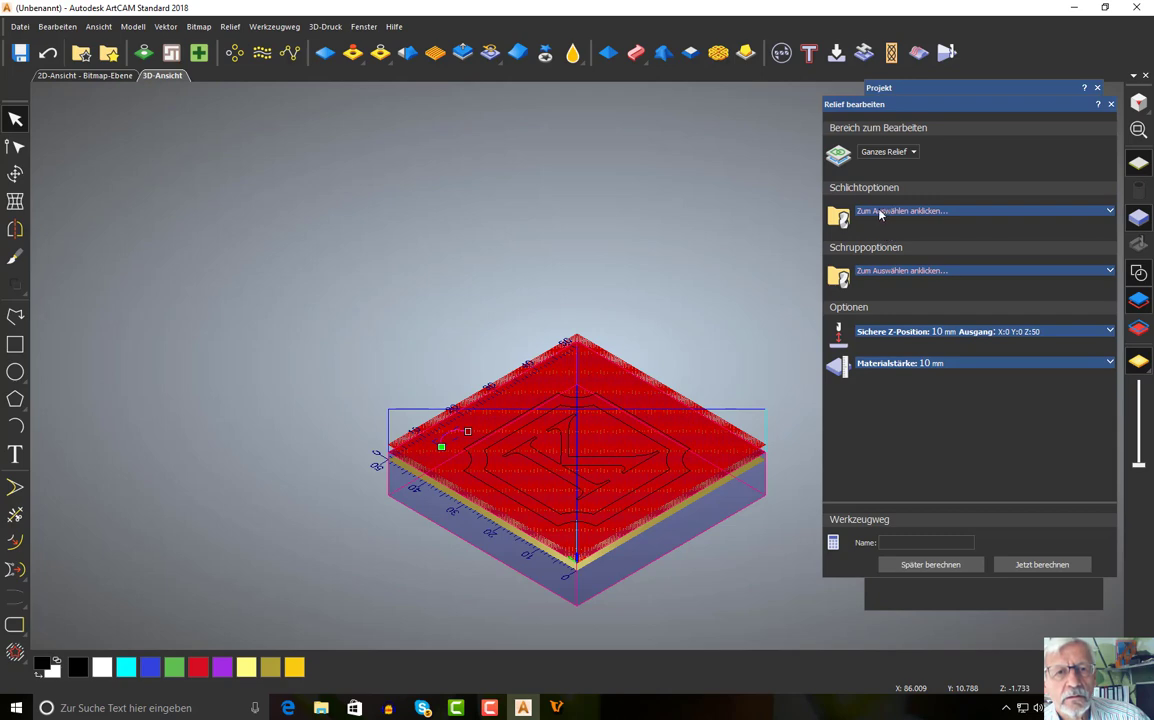
click(880, 212)
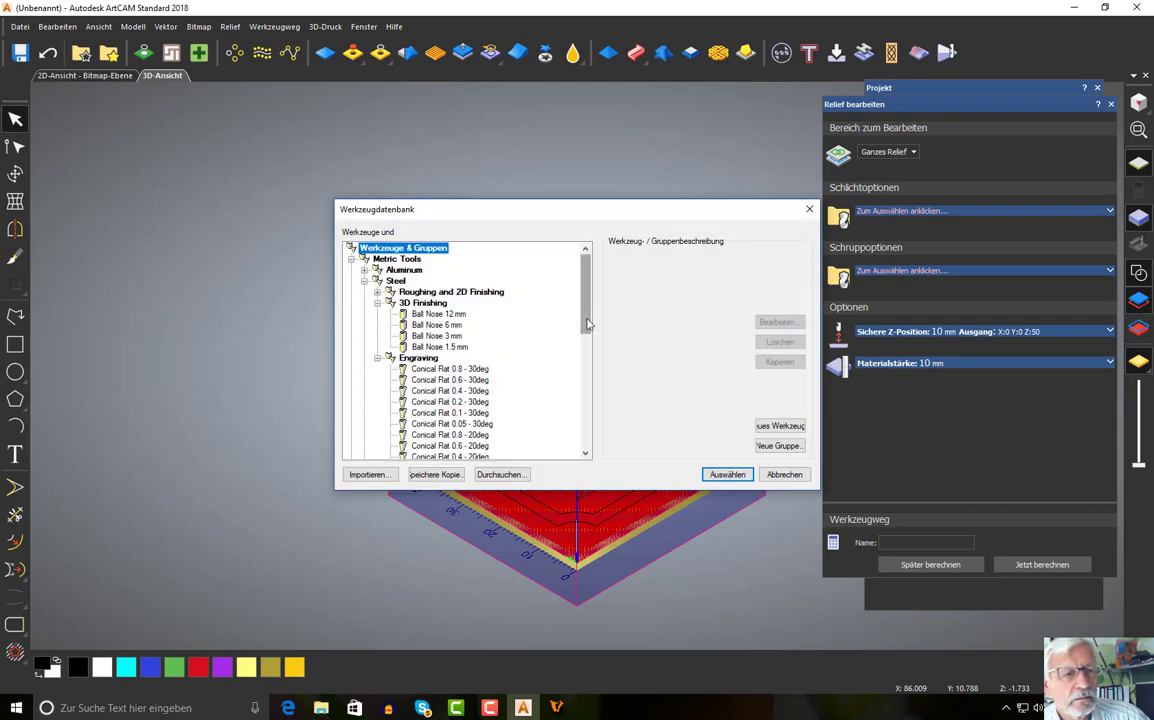
drag(584, 317, 579, 397)
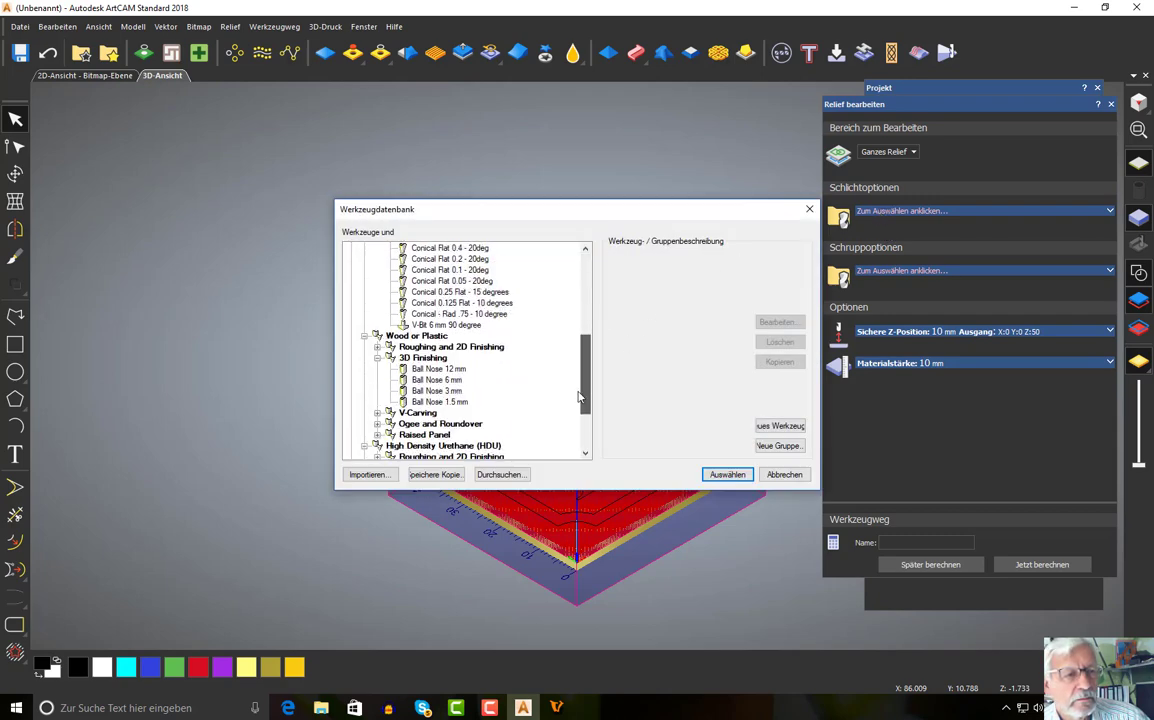